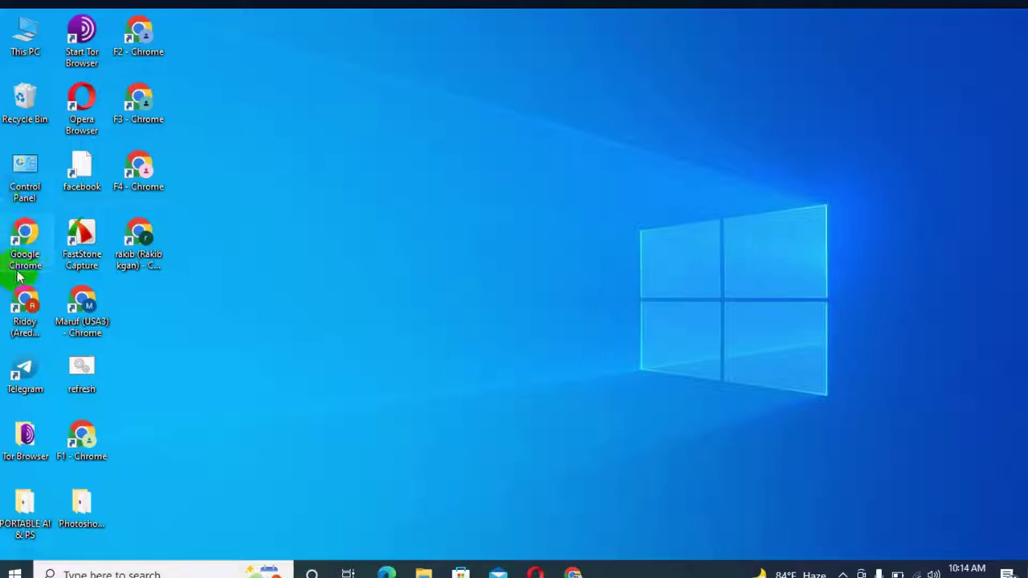
Launch Chrome under the chosen profile, maximize it and open a new tab.
{"action": "double_click", "coordinate": [24, 237]}
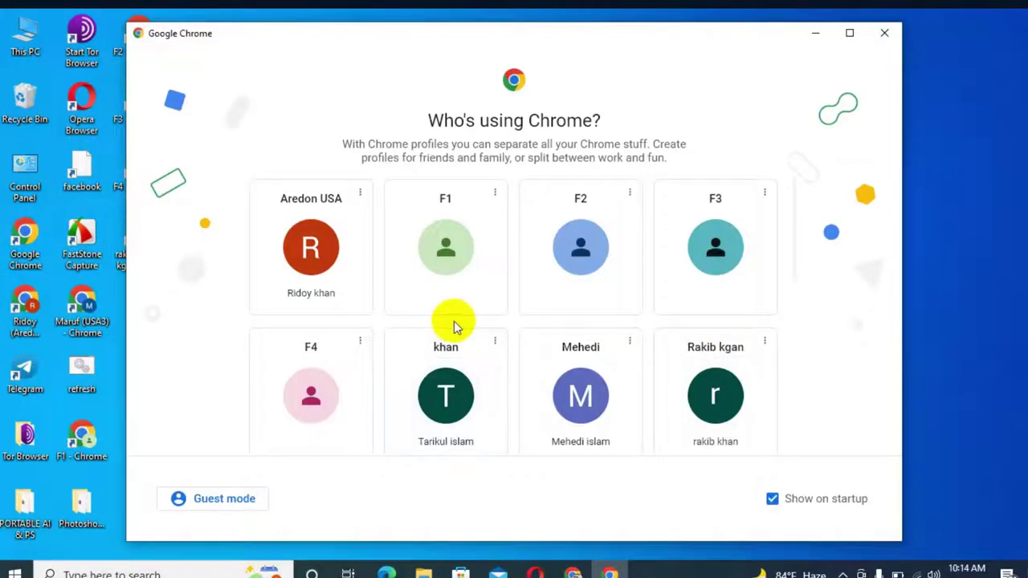
{"action": "scroll", "coordinate": [436, 340], "scroll_direction": "down", "scroll_amount": 5}
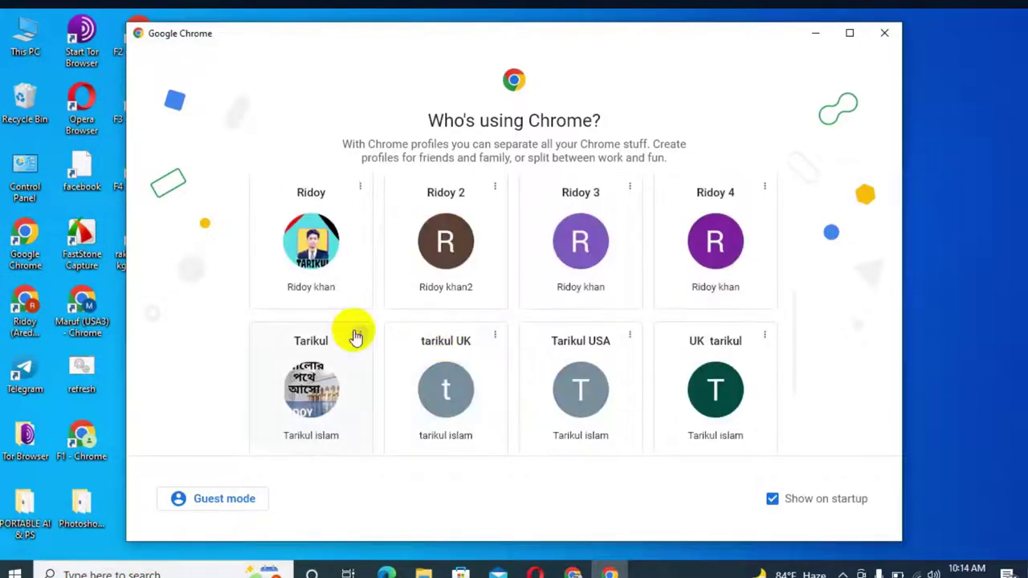
{"action": "left_click", "coordinate": [301, 394]}
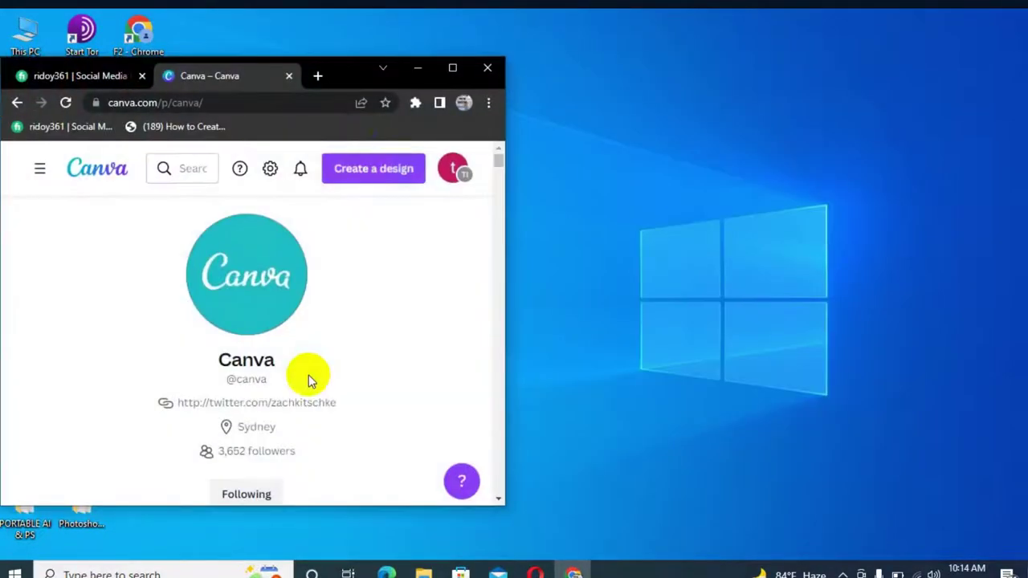
{"action": "left_click", "coordinate": [452, 68]}
{"action": "left_click", "coordinate": [382, 22]}
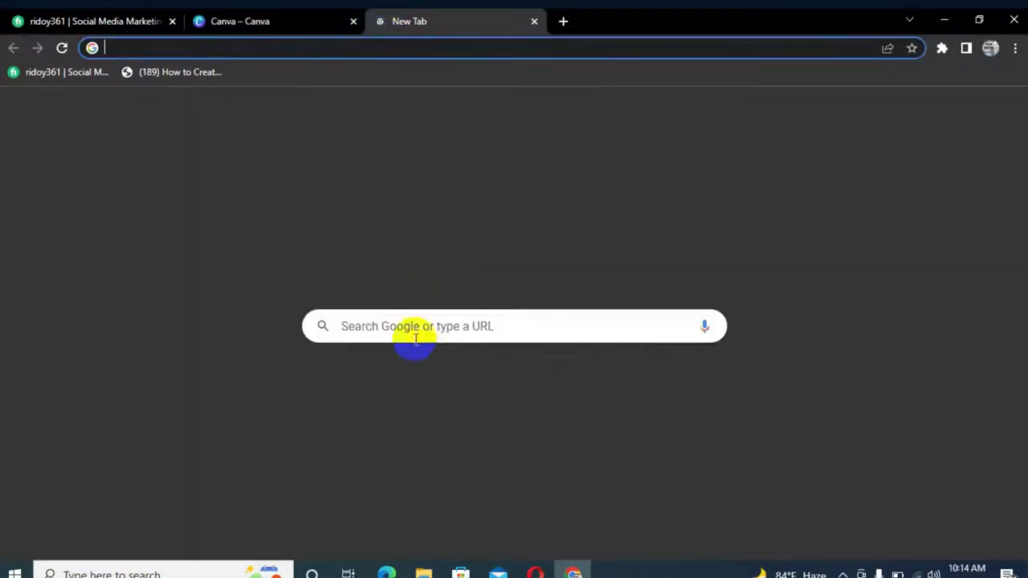
Google 'twitter banner image size 2022' to find the 1500 x 500px header size.
{"action": "left_click", "coordinate": [438, 332]}
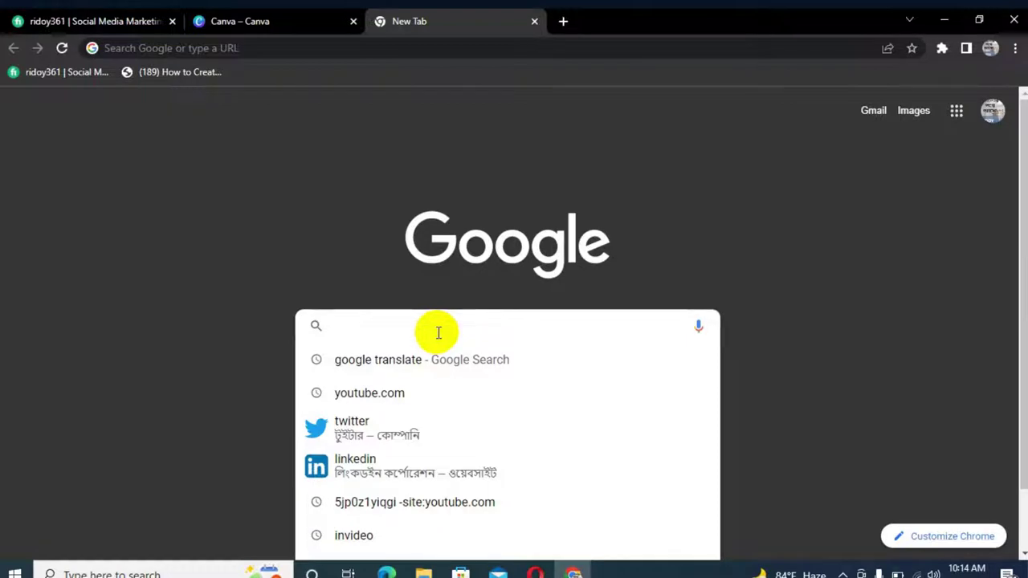
{"action": "type", "text": "tw"}
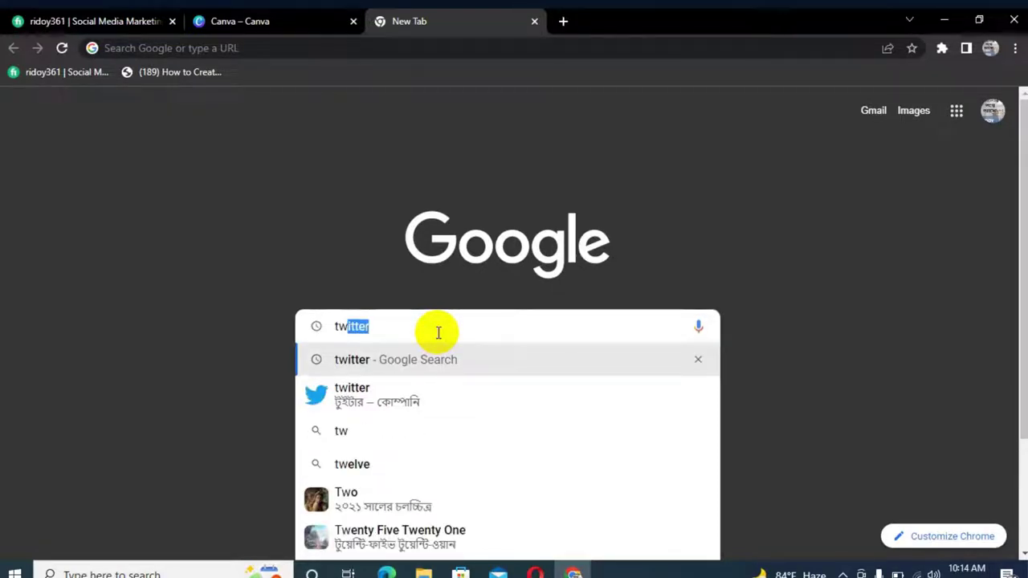
{"action": "type", "text": "itt"}
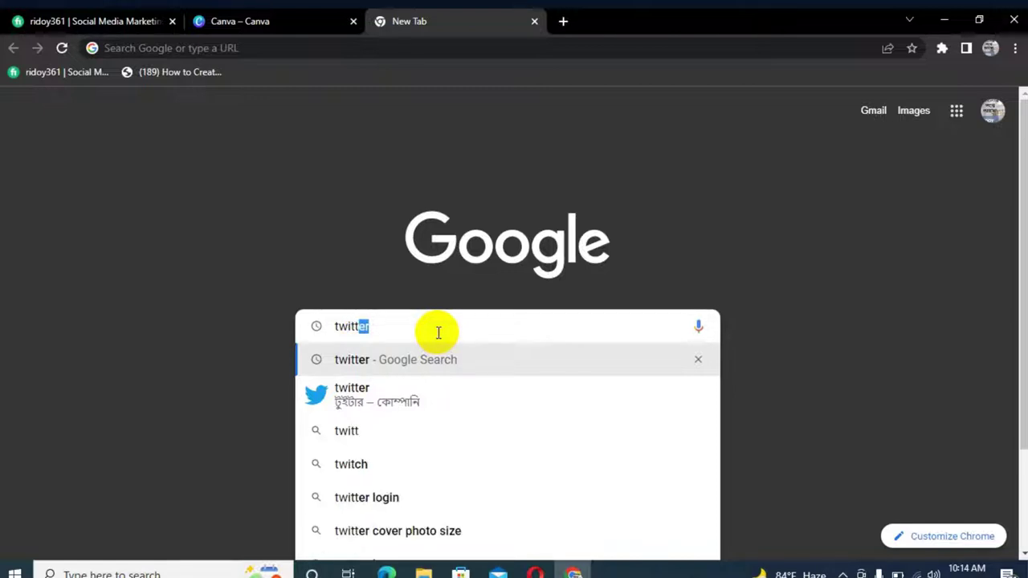
{"action": "type", "text": "er"}
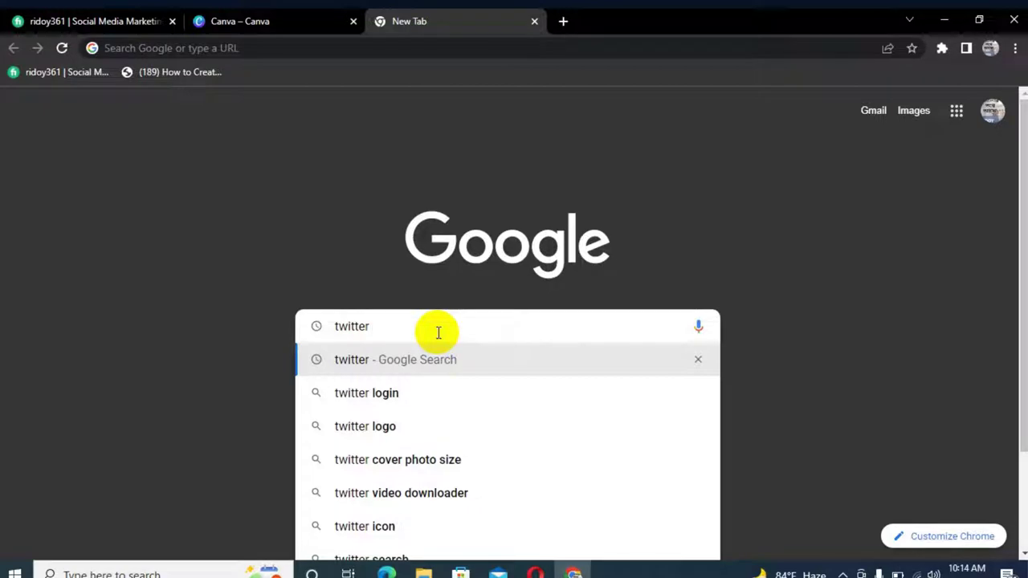
{"action": "type", "text": "bann"}
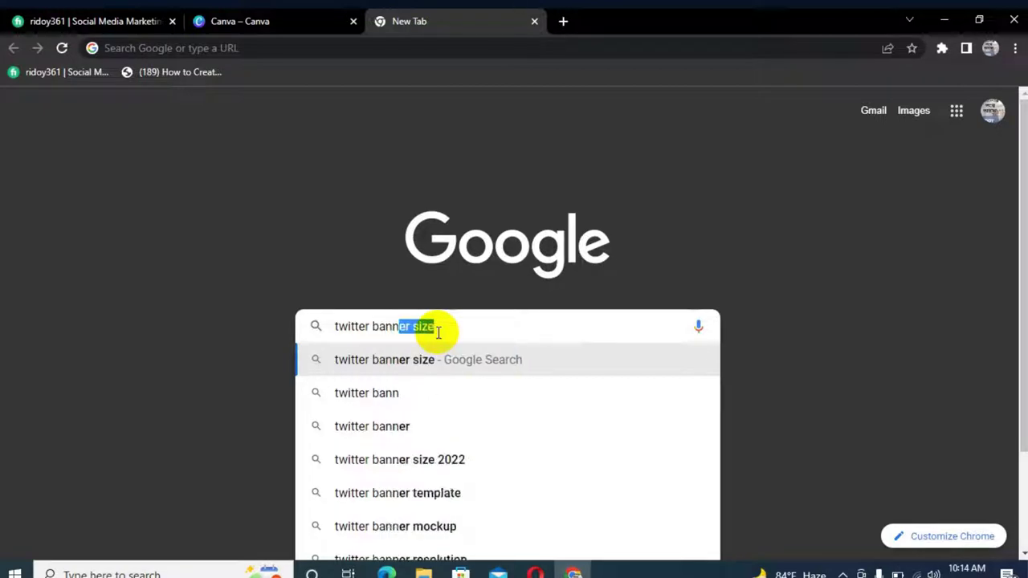
{"action": "type", "text": "er"}
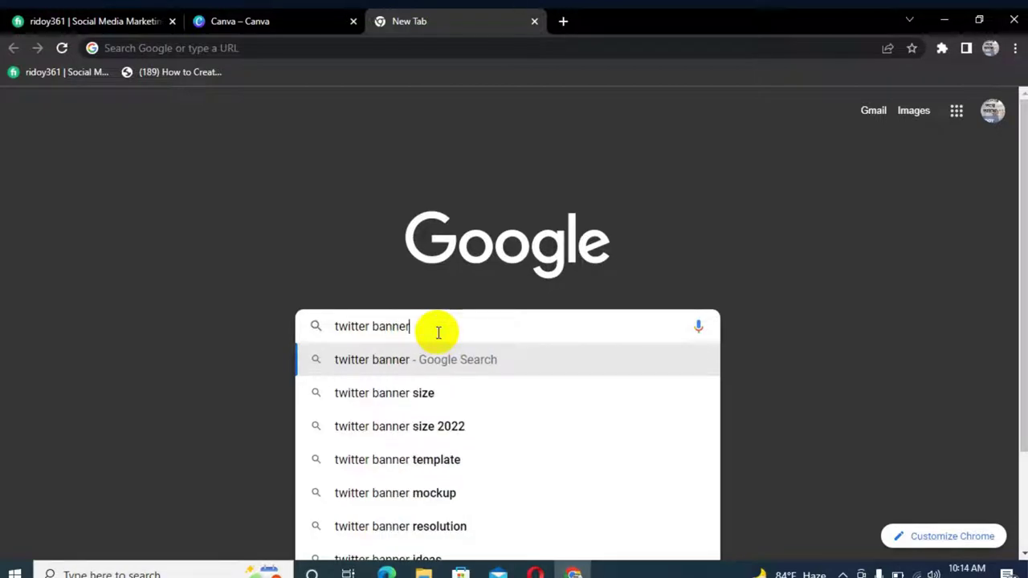
{"action": "type", "text": " im"}
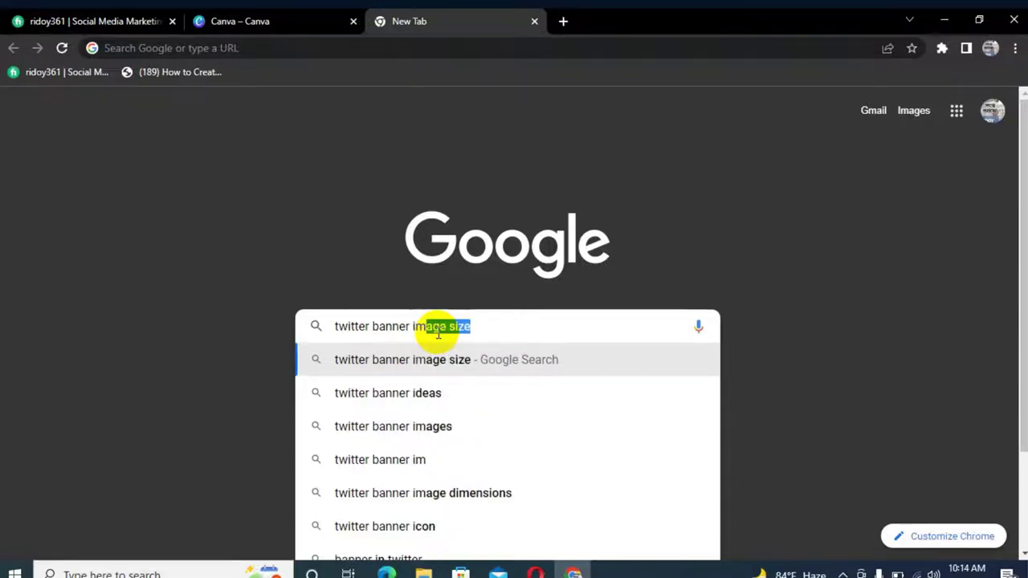
{"action": "type", "text": "age"}
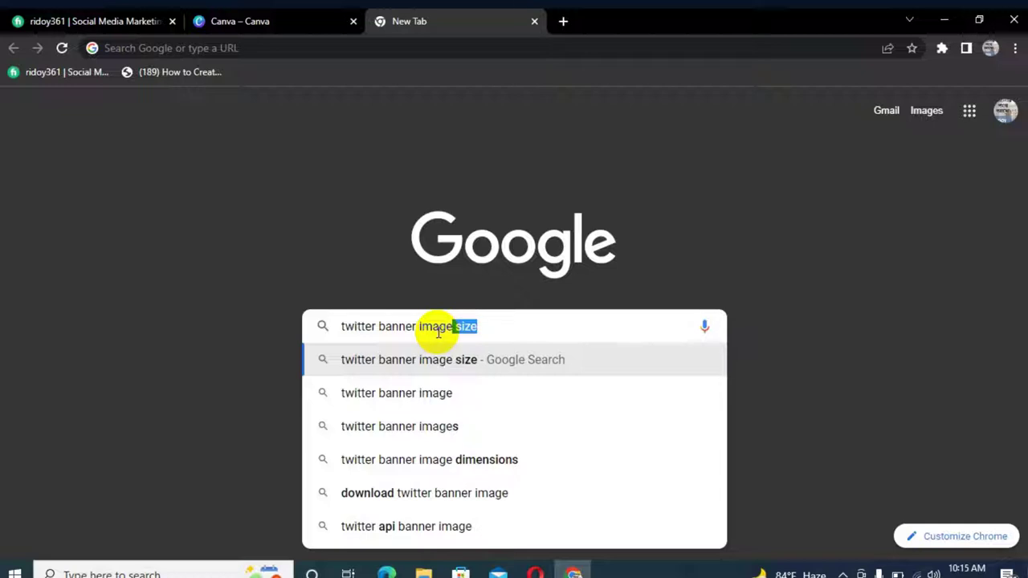
{"action": "left_click", "coordinate": [499, 325]}
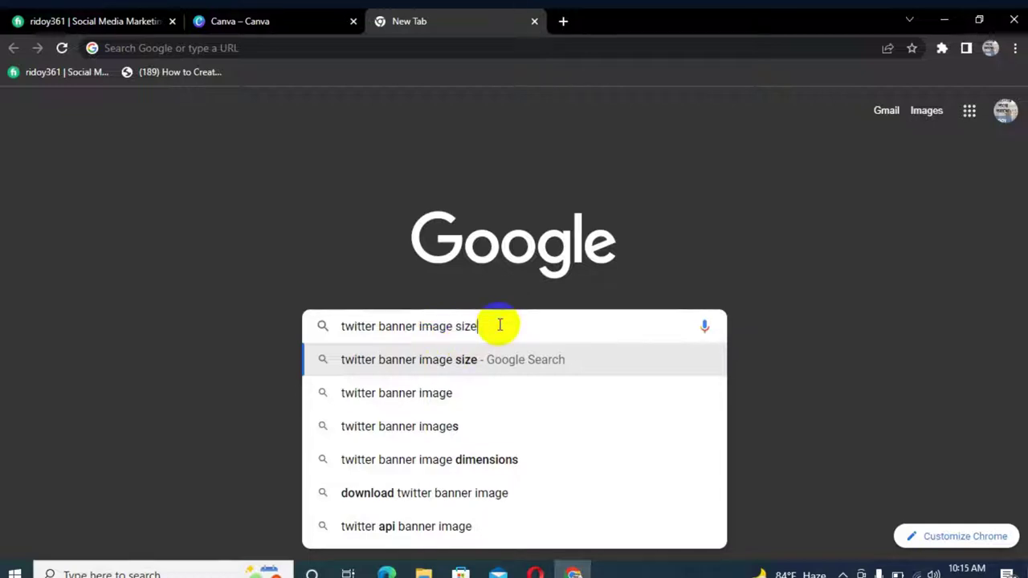
{"action": "type", "text": "20"}
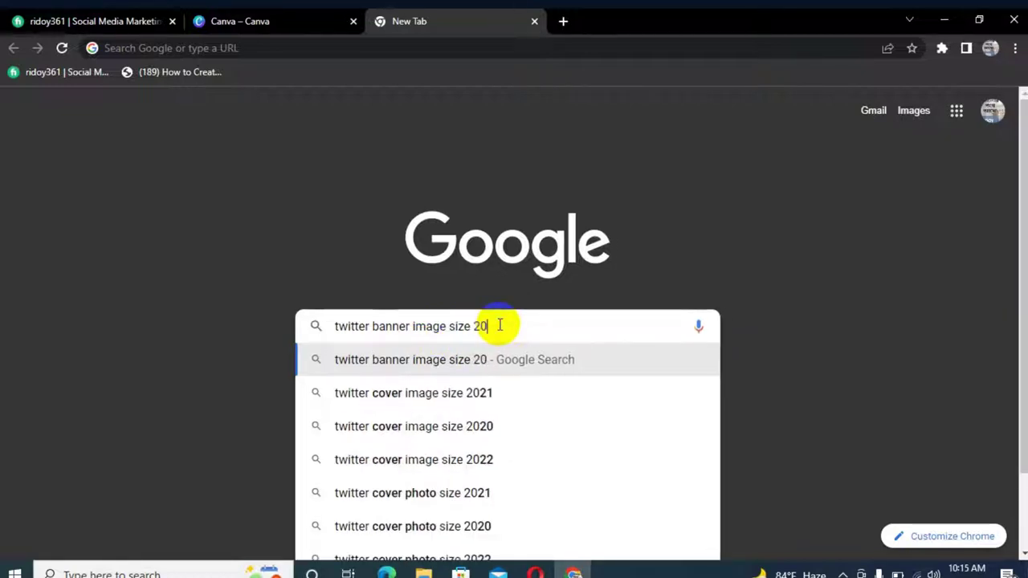
{"action": "type", "text": "22"}
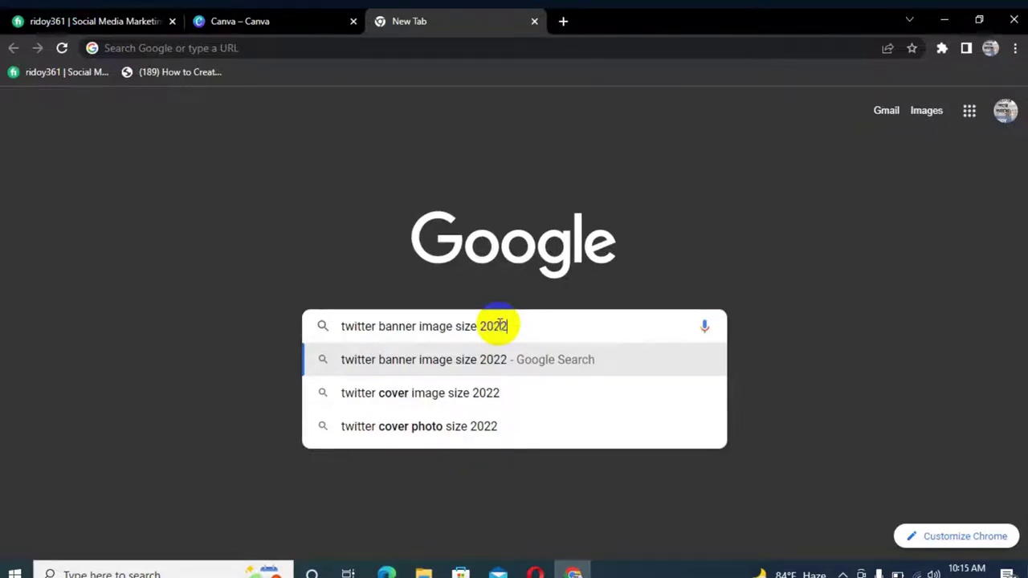
{"action": "key", "text": "Return"}
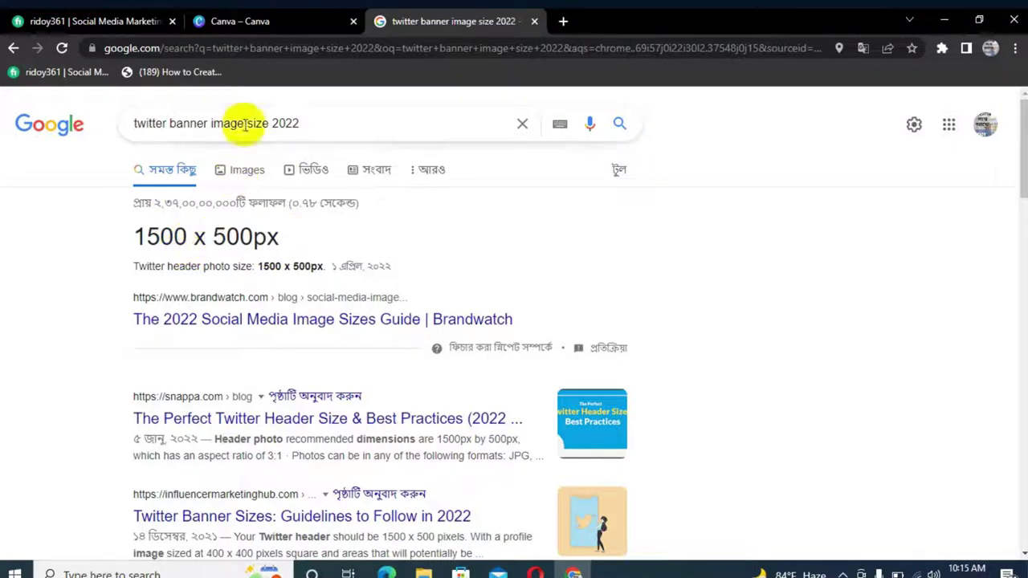
Create a new Canva design with a custom size of 1500 × 500 px.
{"action": "left_click", "coordinate": [228, 26]}
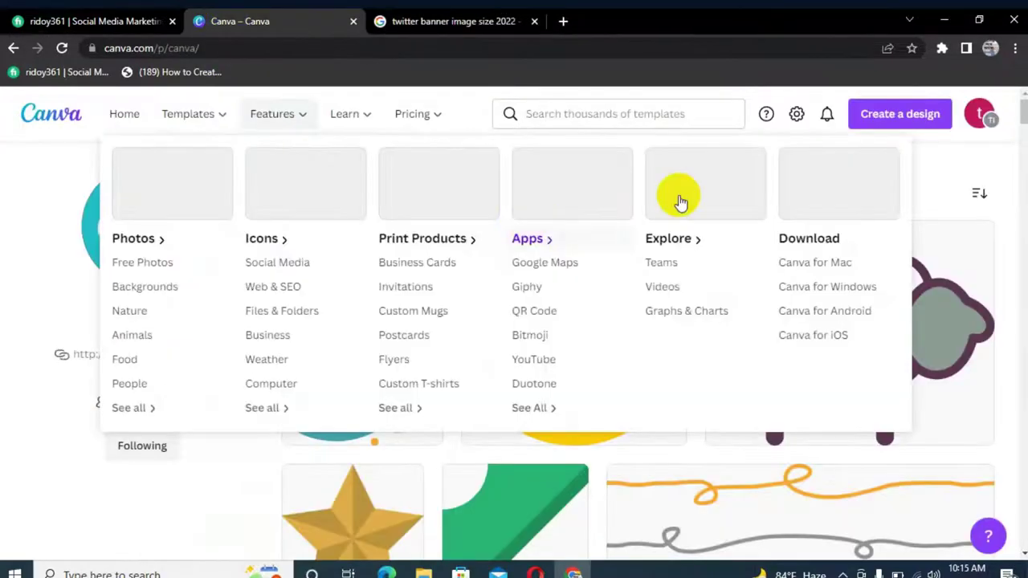
{"action": "mouse_move", "coordinate": [574, 332]}
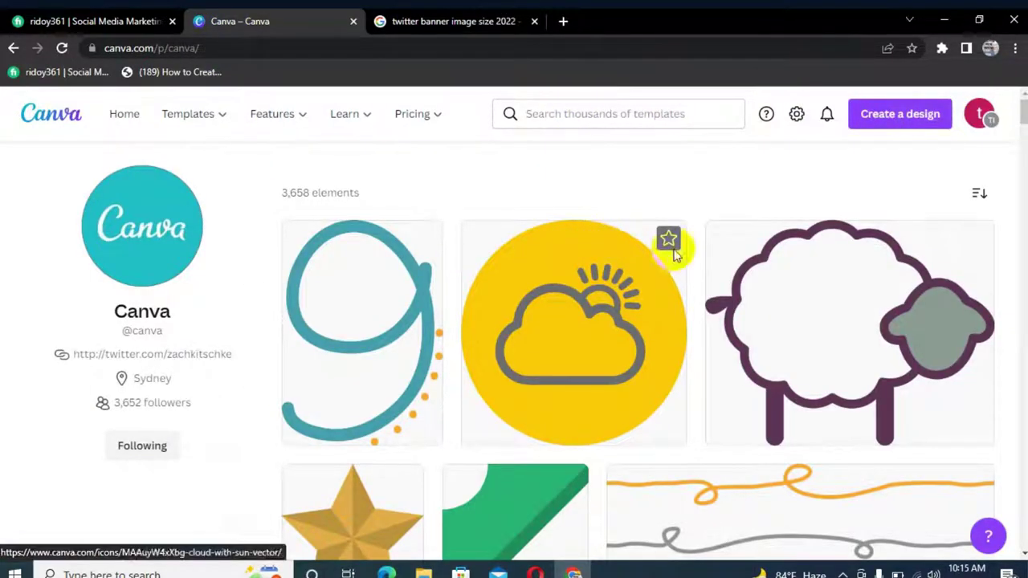
{"action": "left_click", "coordinate": [879, 123]}
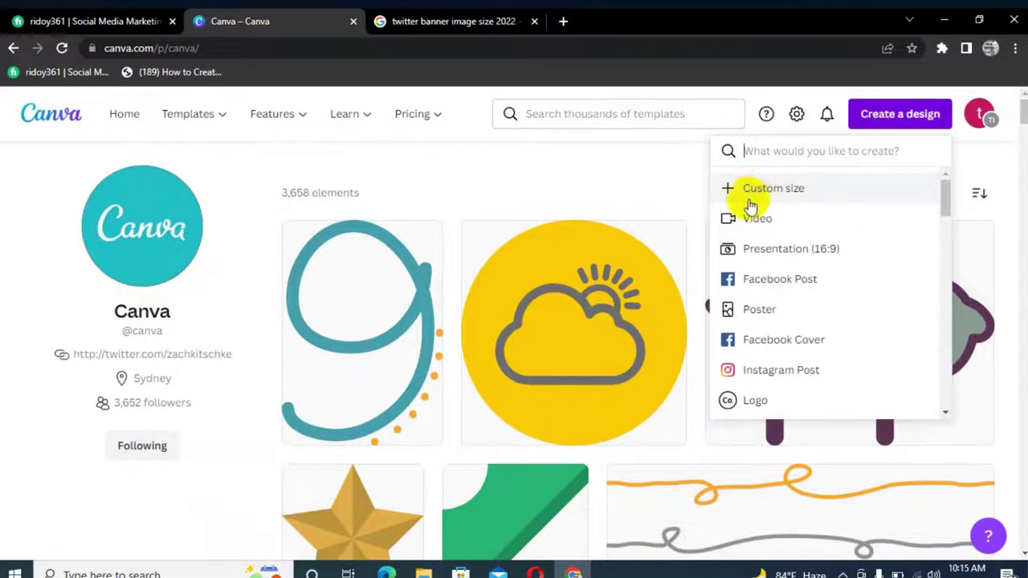
{"action": "left_click", "coordinate": [785, 194]}
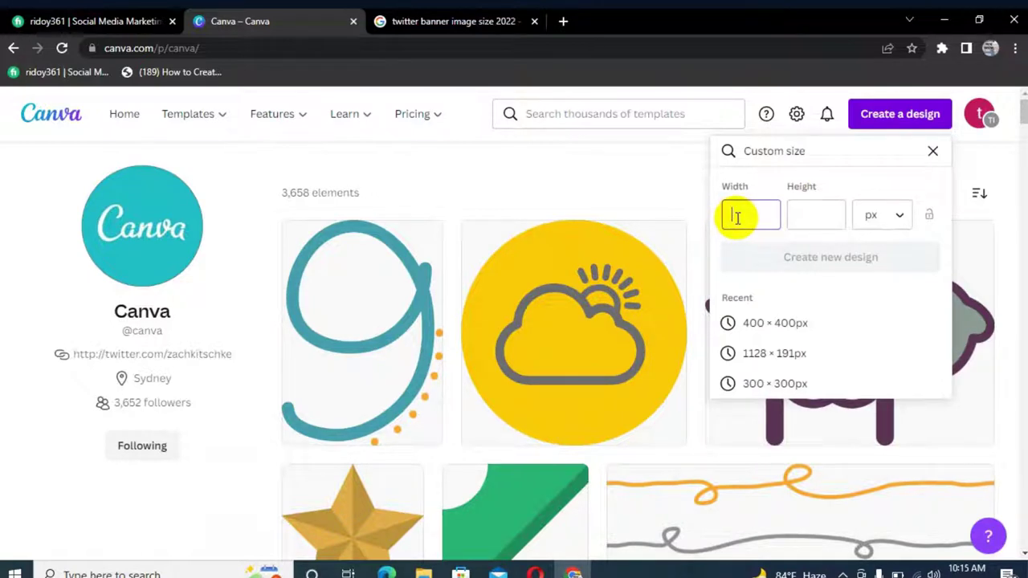
{"action": "type", "text": "15"}
{"action": "type", "text": "00"}
{"action": "left_click", "coordinate": [795, 214]}
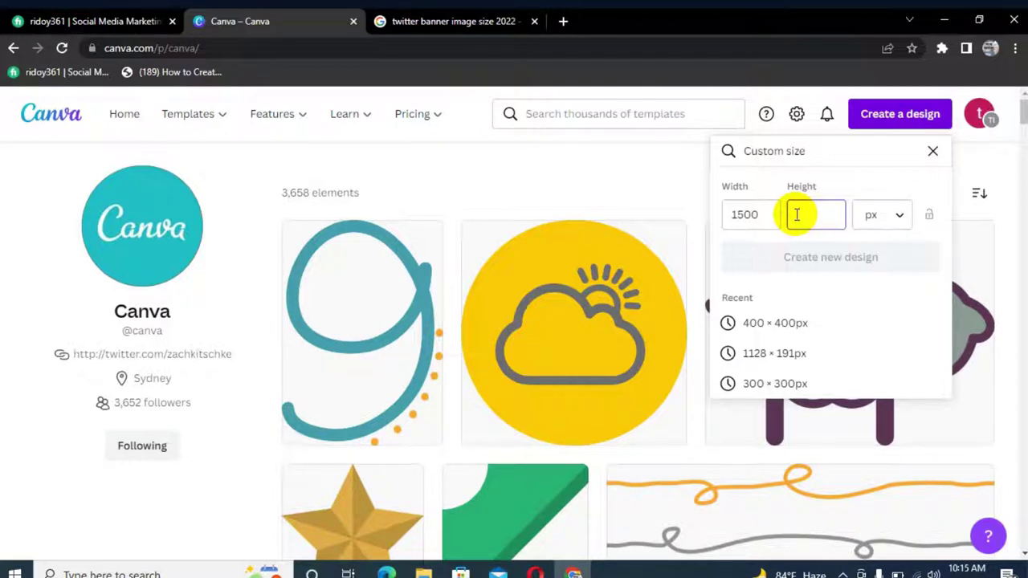
{"action": "type", "text": "5"}
{"action": "type", "text": "00"}
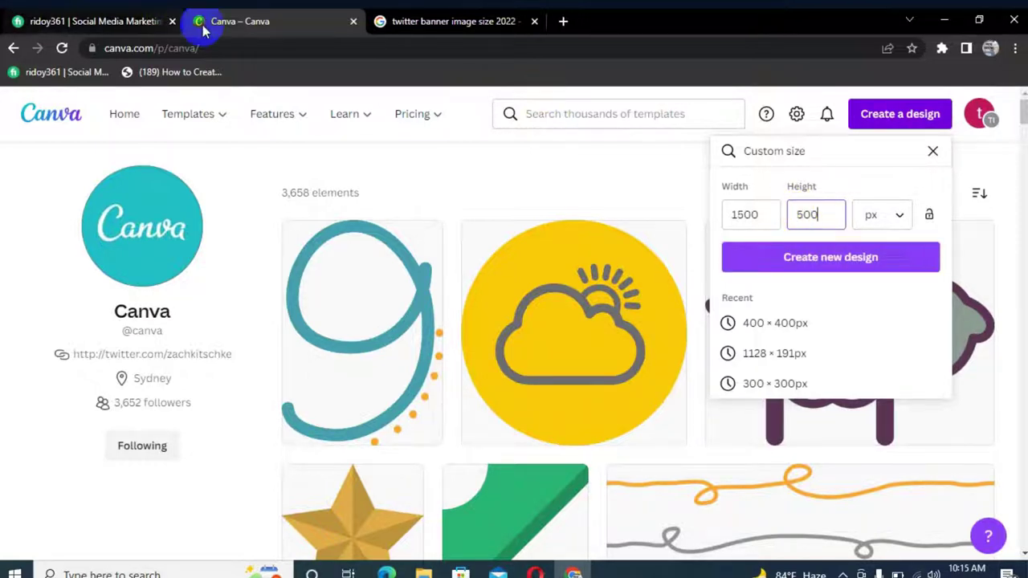
{"action": "left_click", "coordinate": [406, 29]}
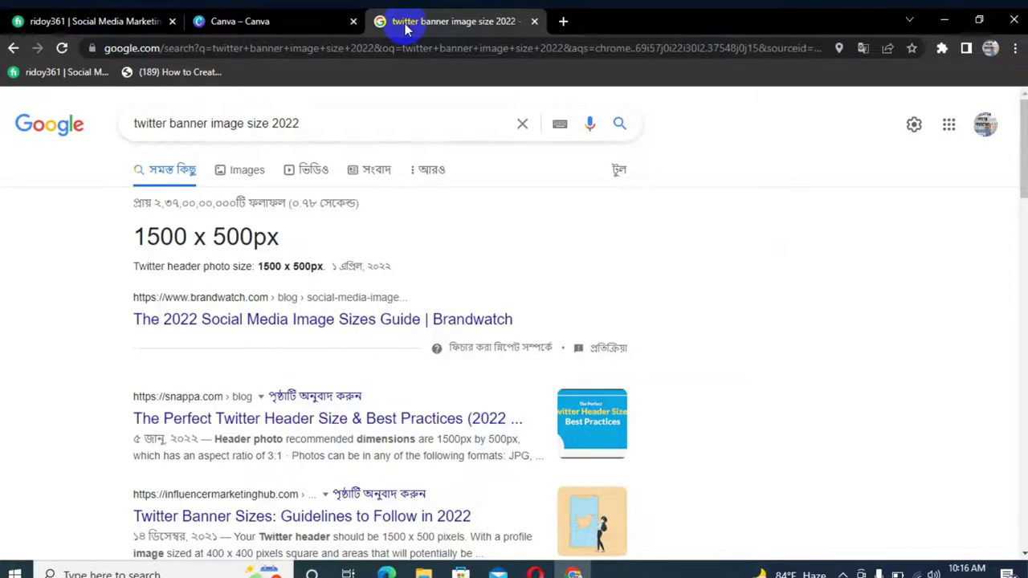
{"action": "left_click", "coordinate": [275, 21]}
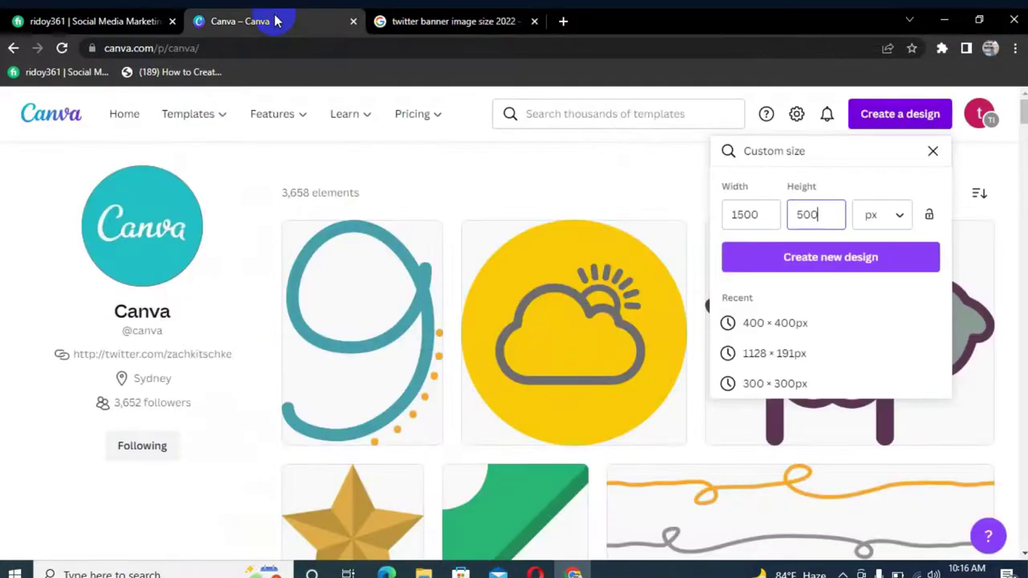
{"action": "left_click", "coordinate": [831, 257]}
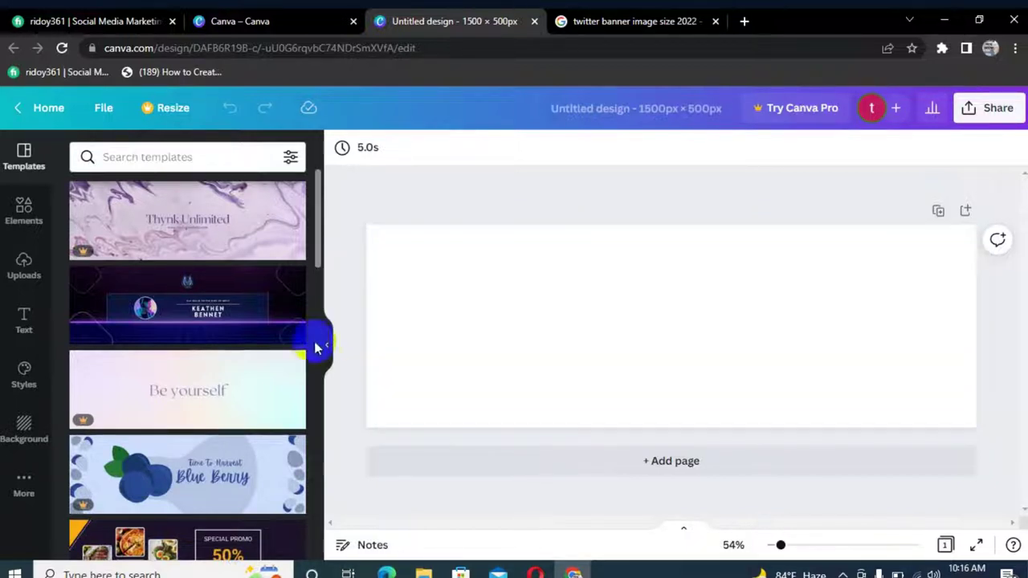
Apply the purple neon header template and preview the Share > Download options.
{"action": "left_click", "coordinate": [195, 314]}
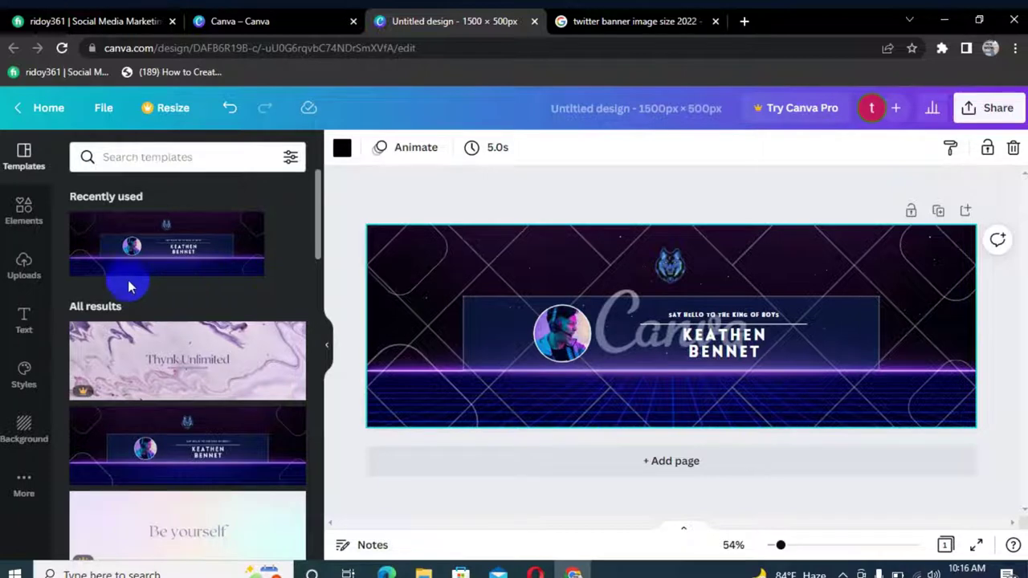
{"action": "left_click", "coordinate": [989, 108]}
{"action": "scroll", "coordinate": [823, 353], "scroll_direction": "down", "scroll_amount": 2}
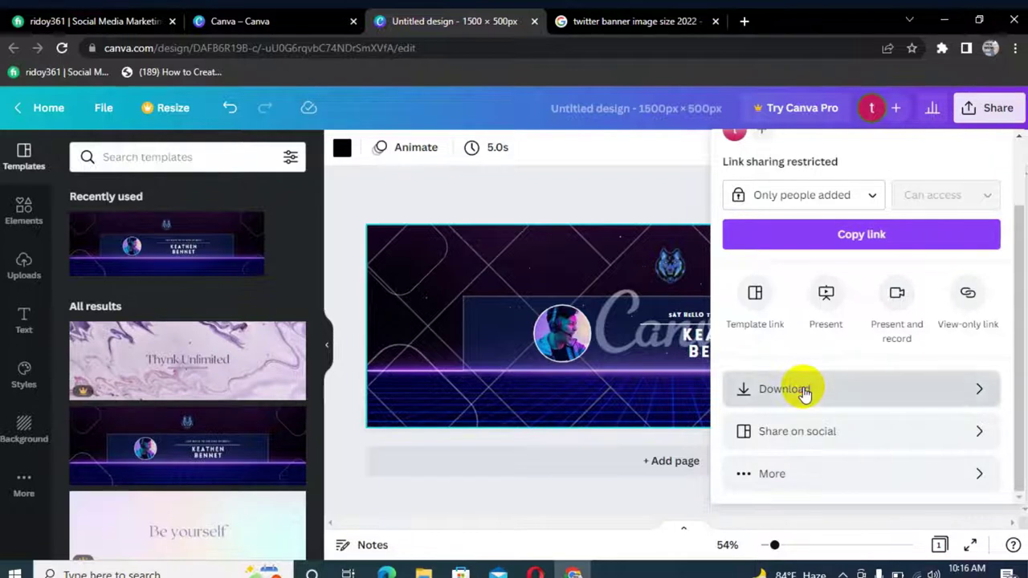
{"action": "left_click", "coordinate": [803, 391]}
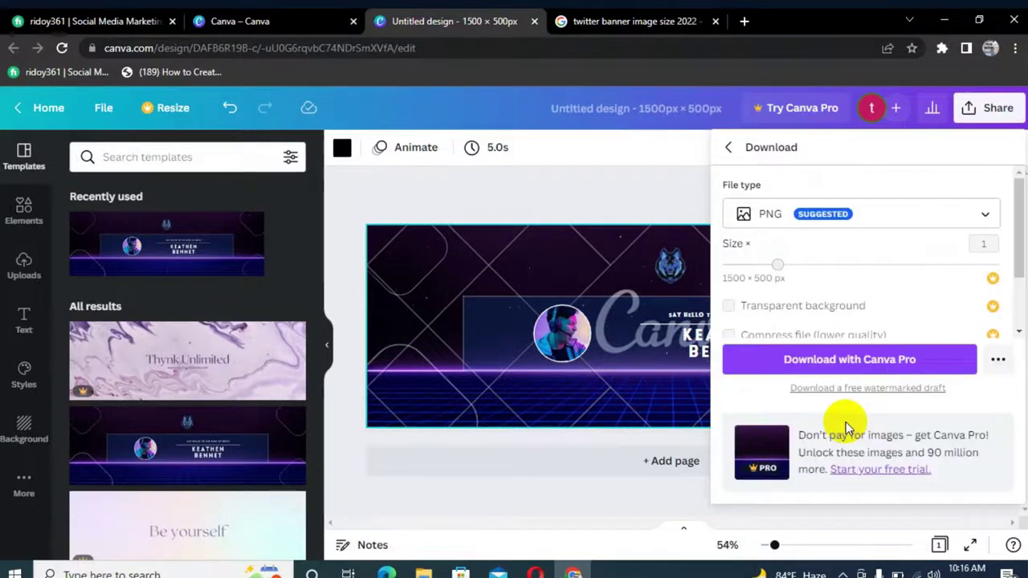
{"action": "left_click", "coordinate": [462, 199]}
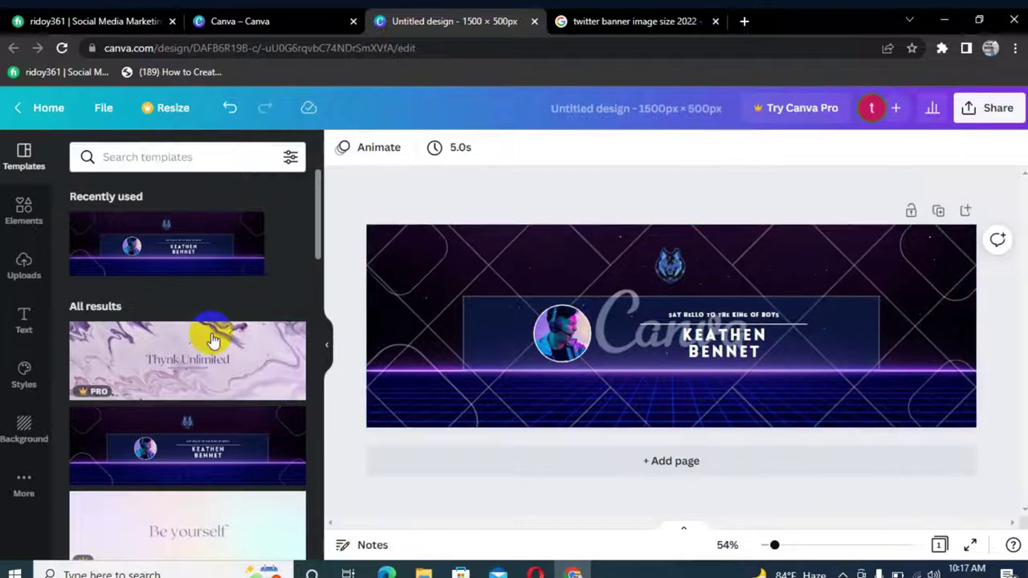
Scroll through the Templates results to find the blue polygon Web Developer template.
{"action": "scroll", "coordinate": [211, 341], "scroll_direction": "down", "scroll_amount": 1}
{"action": "scroll", "coordinate": [211, 342], "scroll_direction": "down", "scroll_amount": 2}
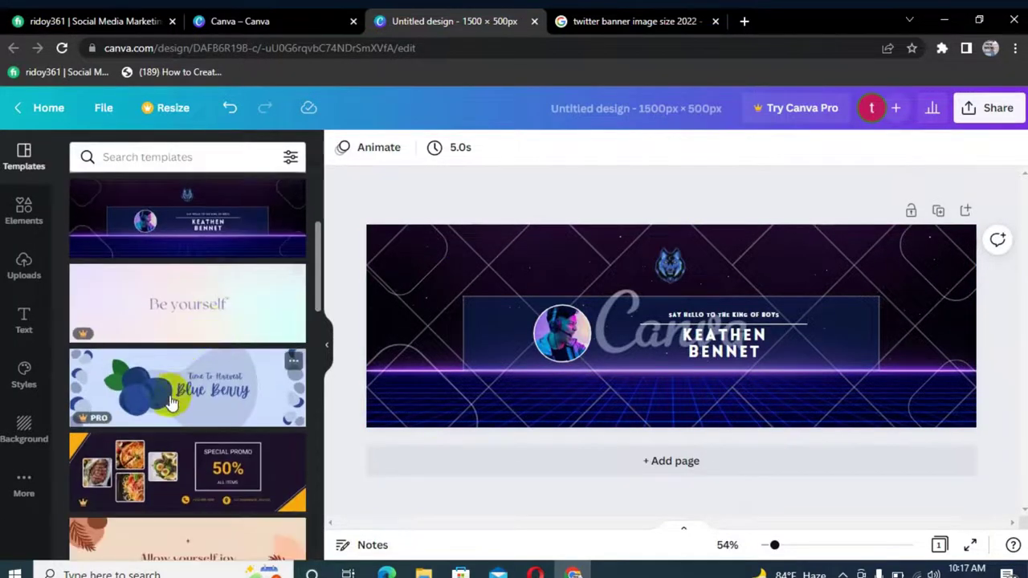
{"action": "scroll", "coordinate": [183, 386], "scroll_direction": "up", "scroll_amount": 1}
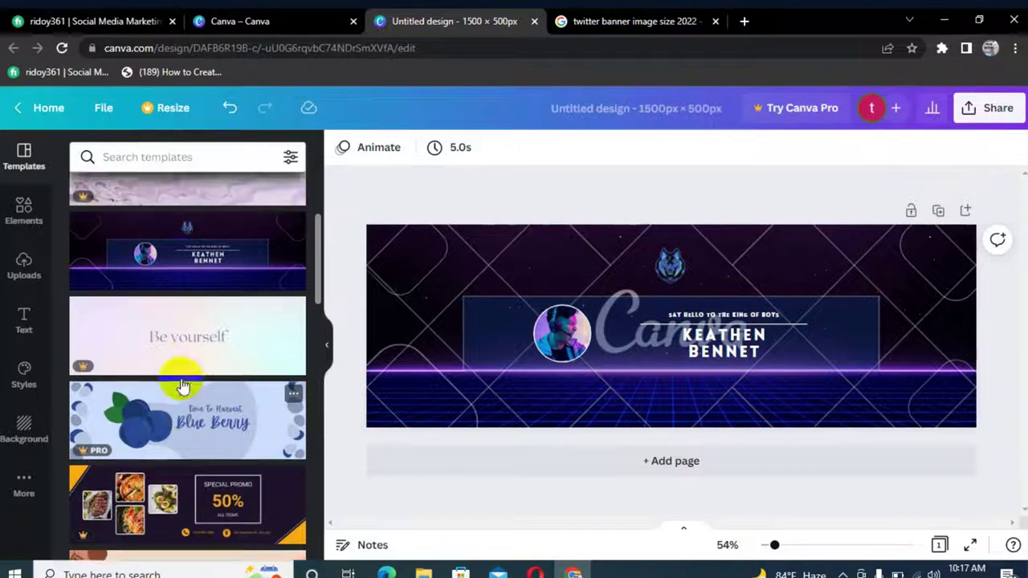
{"action": "scroll", "coordinate": [184, 378], "scroll_direction": "up", "scroll_amount": 1}
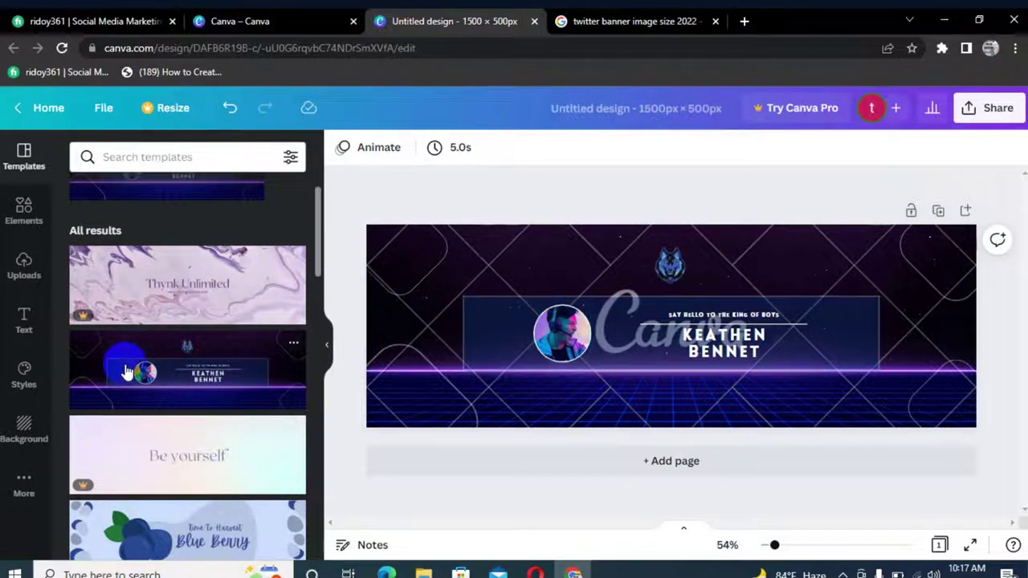
{"action": "scroll", "coordinate": [128, 369], "scroll_direction": "down", "scroll_amount": 2}
{"action": "scroll", "coordinate": [120, 426], "scroll_direction": "down", "scroll_amount": 1}
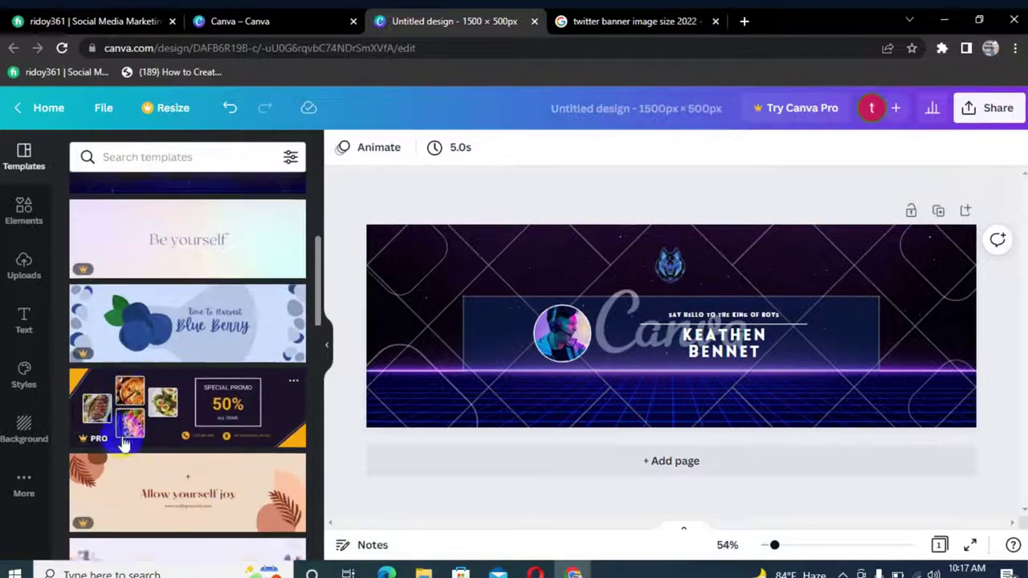
{"action": "scroll", "coordinate": [120, 418], "scroll_direction": "down", "scroll_amount": 2}
{"action": "scroll", "coordinate": [143, 385], "scroll_direction": "down", "scroll_amount": 2}
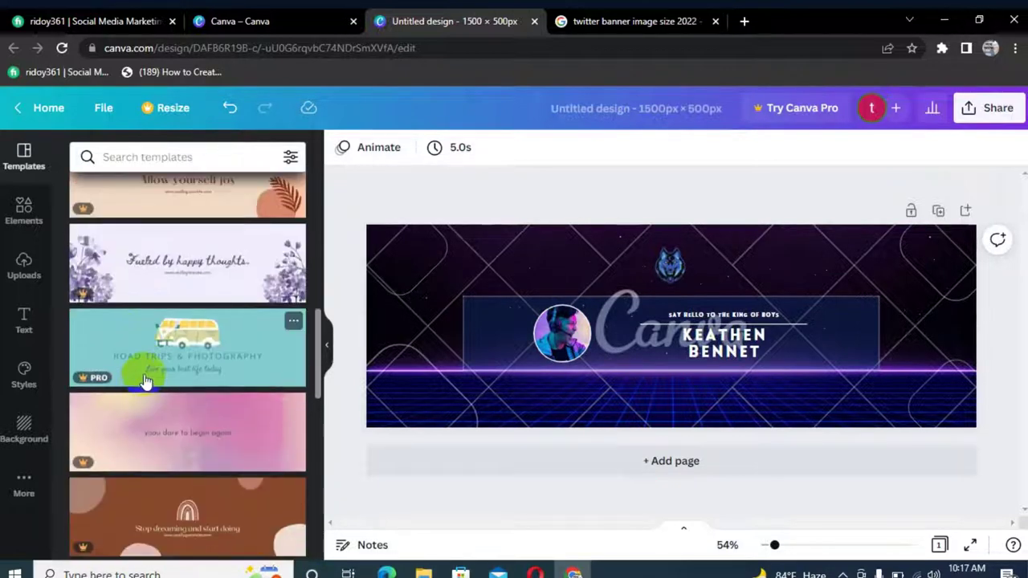
{"action": "scroll", "coordinate": [145, 384], "scroll_direction": "down", "scroll_amount": 1}
{"action": "scroll", "coordinate": [147, 382], "scroll_direction": "down", "scroll_amount": 2}
{"action": "scroll", "coordinate": [145, 383], "scroll_direction": "down", "scroll_amount": 1}
{"action": "scroll", "coordinate": [144, 383], "scroll_direction": "down", "scroll_amount": 1}
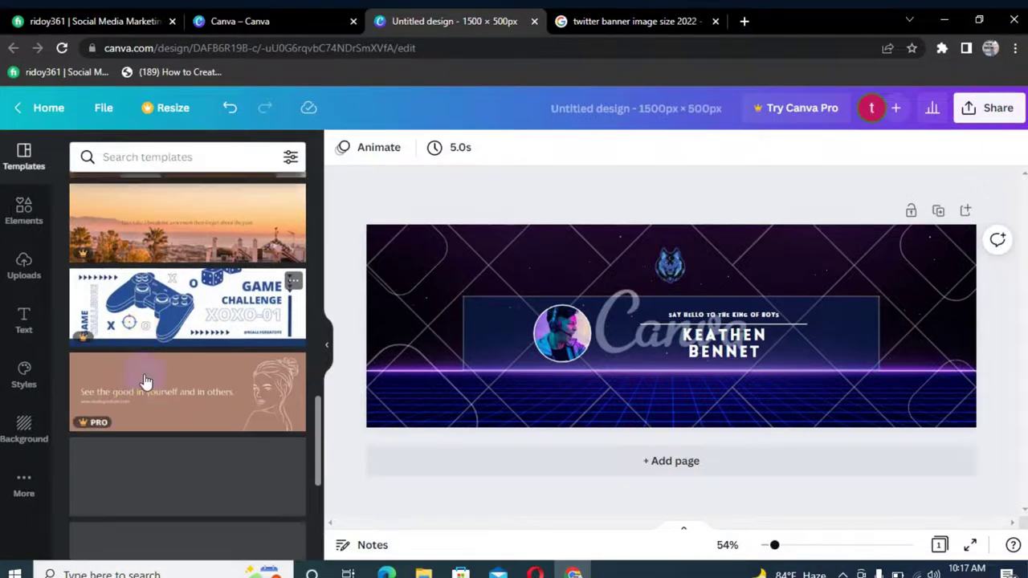
{"action": "scroll", "coordinate": [144, 378], "scroll_direction": "down", "scroll_amount": 1}
{"action": "scroll", "coordinate": [132, 417], "scroll_direction": "down", "scroll_amount": 1}
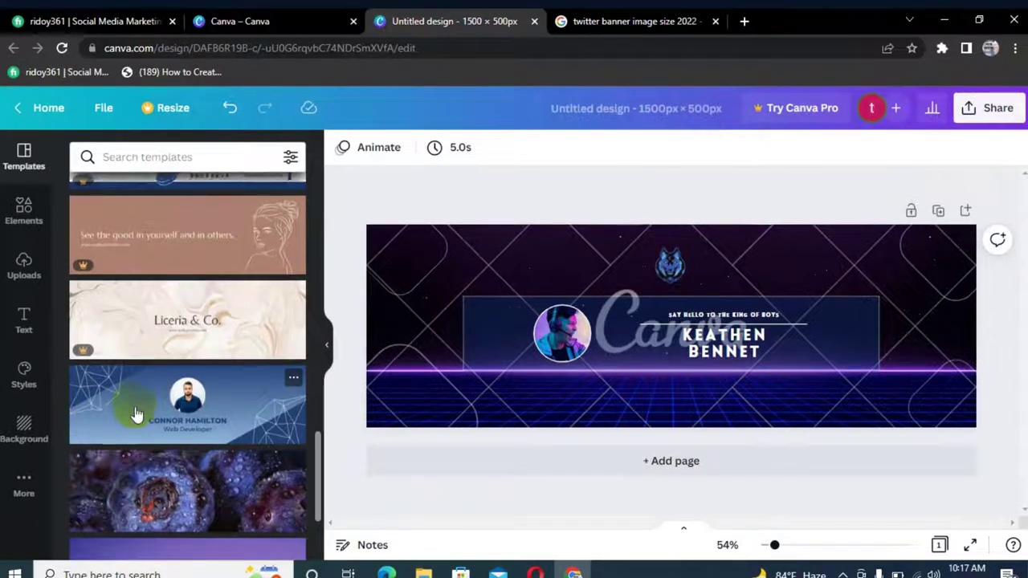
{"action": "scroll", "coordinate": [112, 401], "scroll_direction": "down", "scroll_amount": 2}
{"action": "mouse_move", "coordinate": [187, 432]}
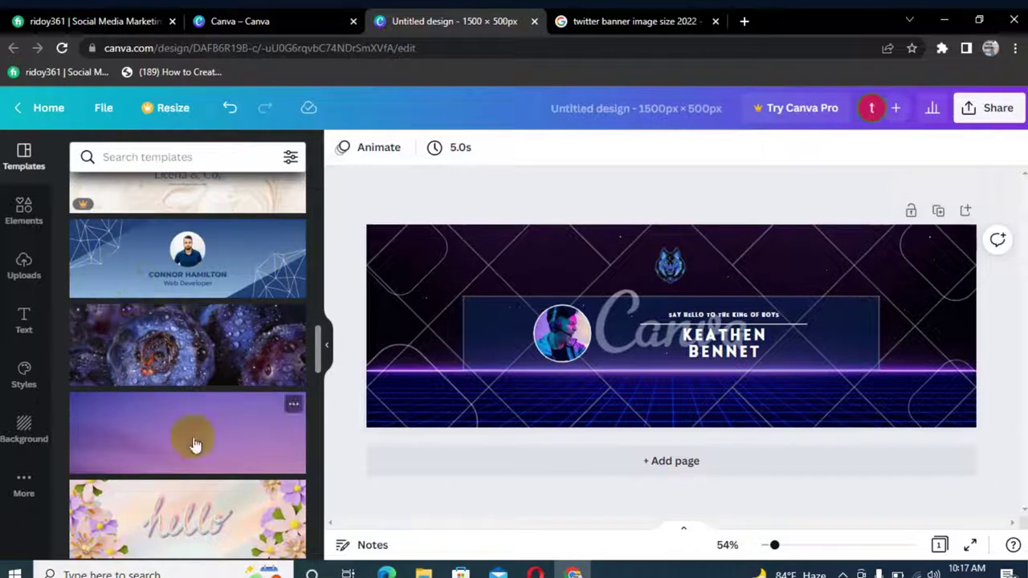
{"action": "scroll", "coordinate": [141, 411], "scroll_direction": "down", "scroll_amount": 2}
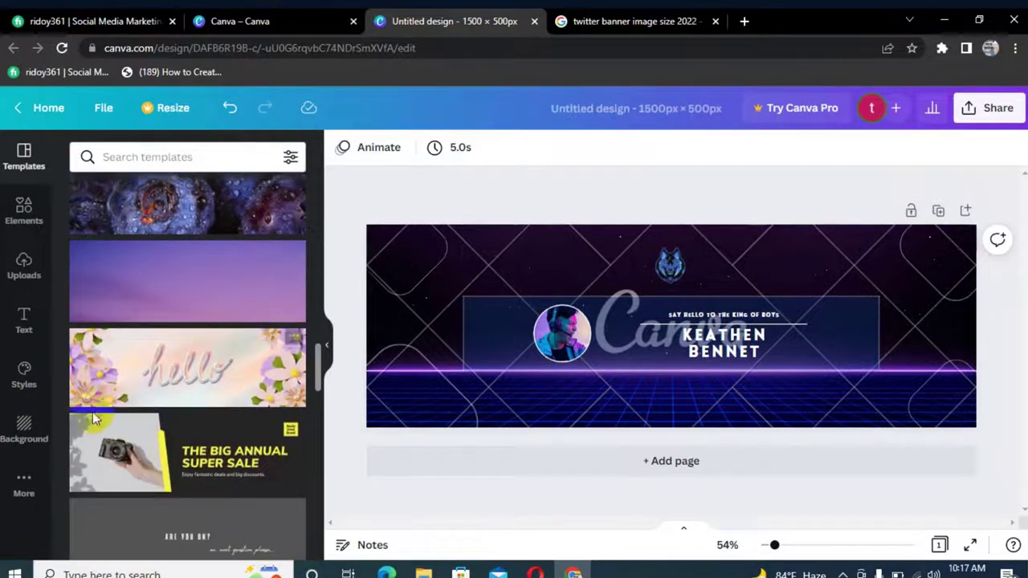
{"action": "scroll", "coordinate": [92, 412], "scroll_direction": "down", "scroll_amount": 1}
{"action": "scroll", "coordinate": [96, 430], "scroll_direction": "down", "scroll_amount": 1}
{"action": "scroll", "coordinate": [99, 429], "scroll_direction": "down", "scroll_amount": 1}
{"action": "scroll", "coordinate": [180, 410], "scroll_direction": "down", "scroll_amount": 1}
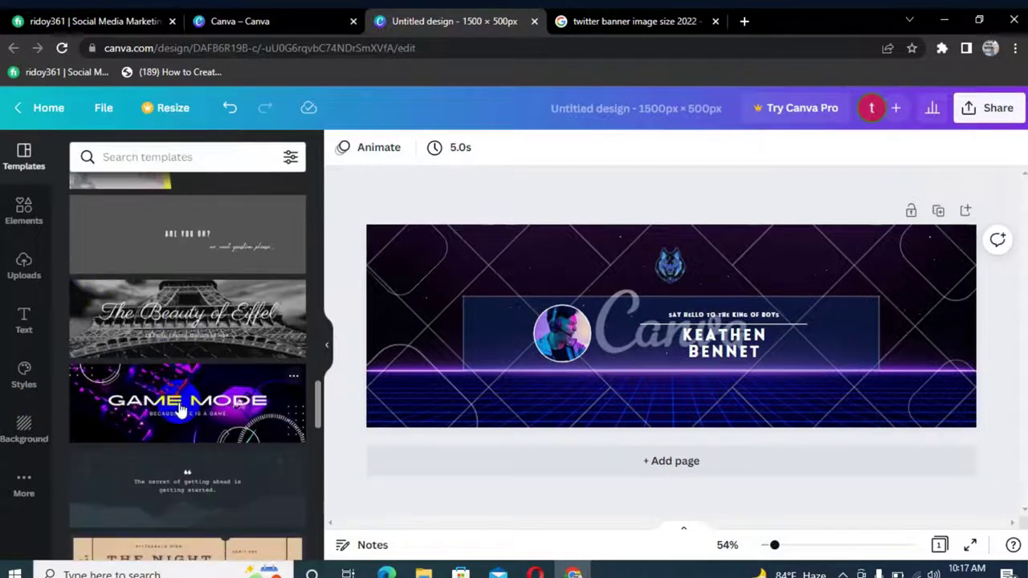
{"action": "scroll", "coordinate": [180, 410], "scroll_direction": "down", "scroll_amount": 1}
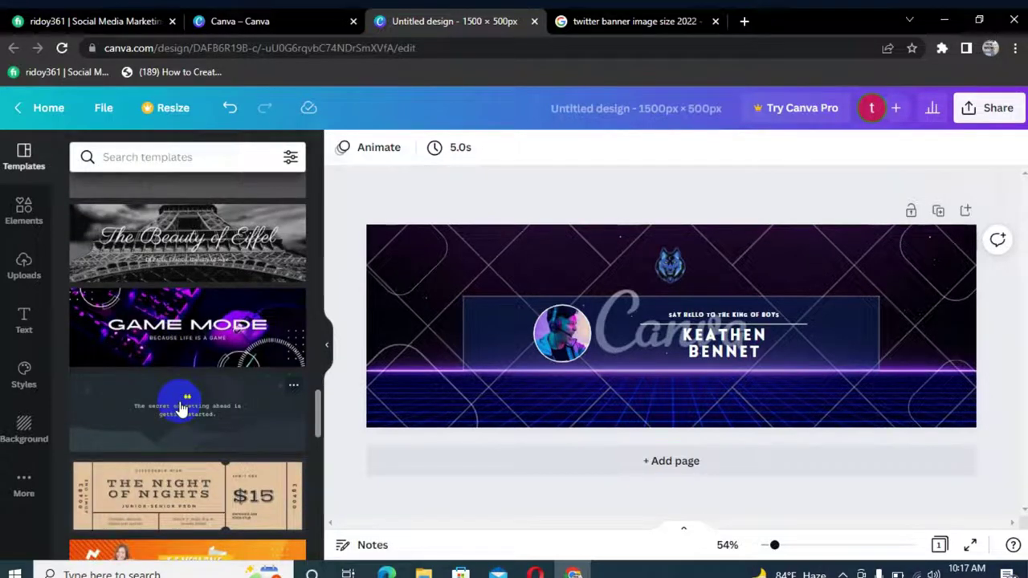
{"action": "scroll", "coordinate": [181, 408], "scroll_direction": "up", "scroll_amount": 2}
{"action": "scroll", "coordinate": [181, 408], "scroll_direction": "up", "scroll_amount": 2}
{"action": "scroll", "coordinate": [180, 408], "scroll_direction": "up", "scroll_amount": 2}
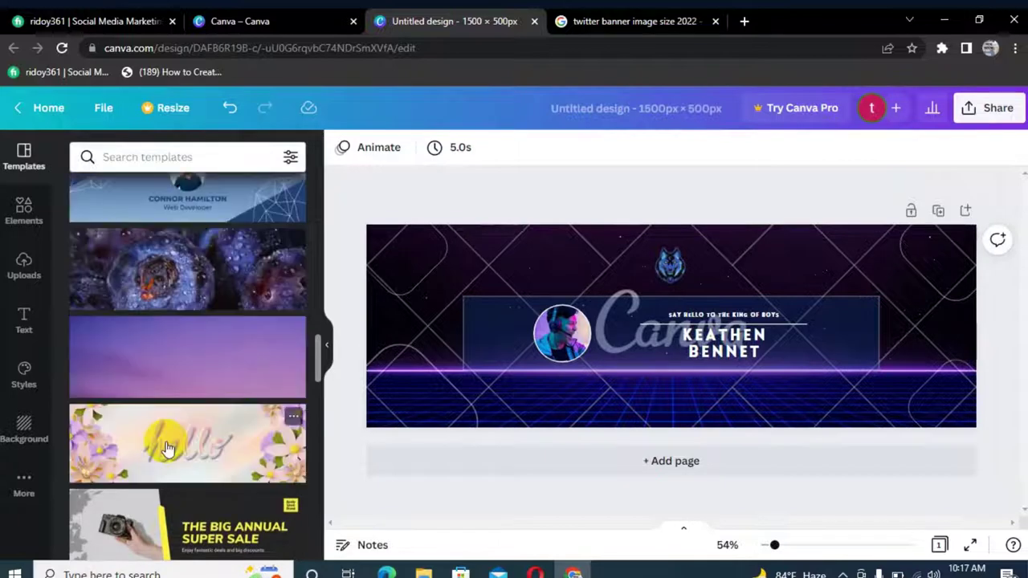
{"action": "scroll", "coordinate": [167, 447], "scroll_direction": "up", "scroll_amount": 2}
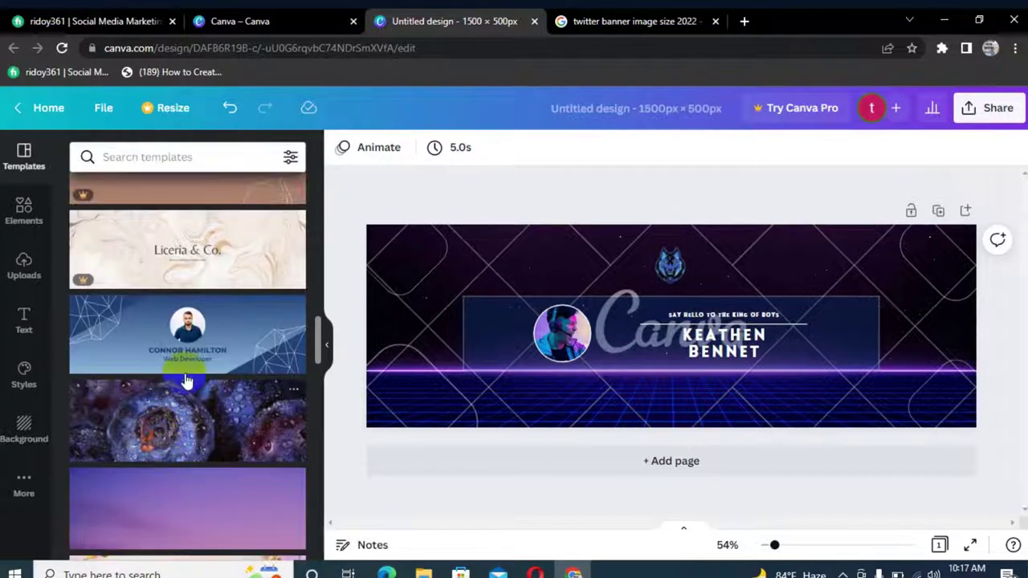
Apply the blue polygon template and delete its circular profile photo.
{"action": "left_click", "coordinate": [209, 341]}
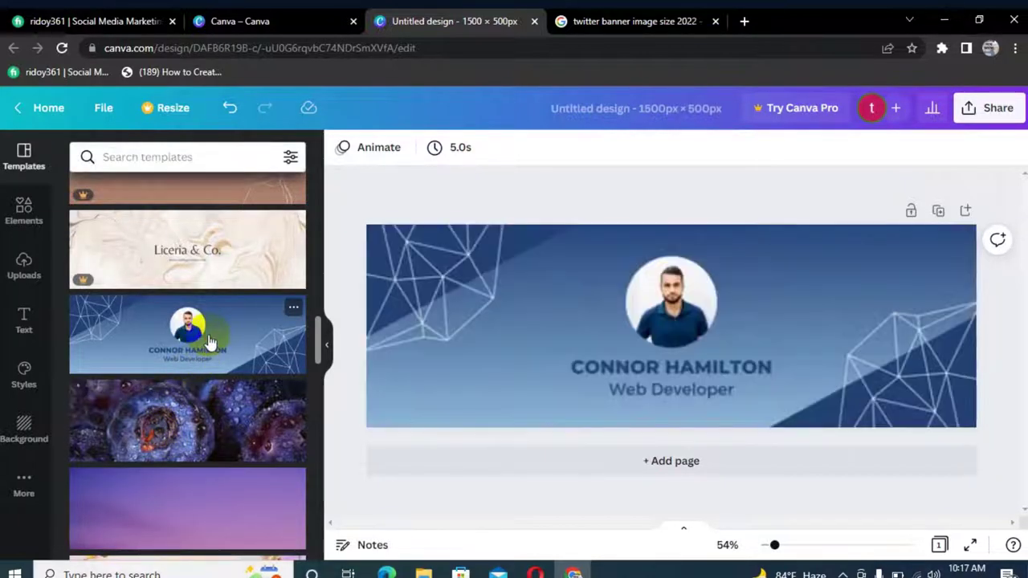
{"action": "left_click", "coordinate": [670, 312]}
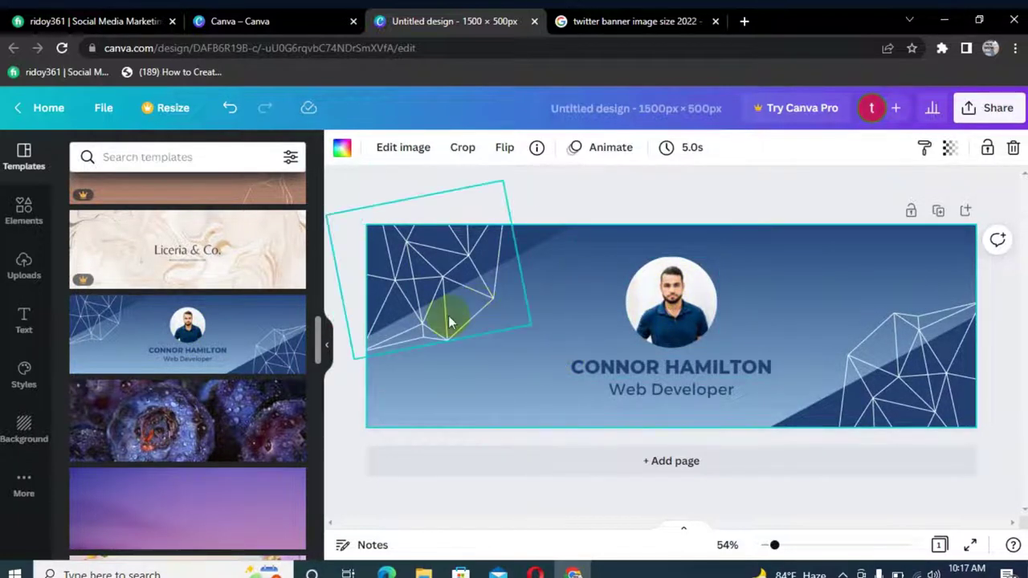
{"action": "left_click_drag", "start_coordinate": [447, 321], "coordinate": [480, 383]}
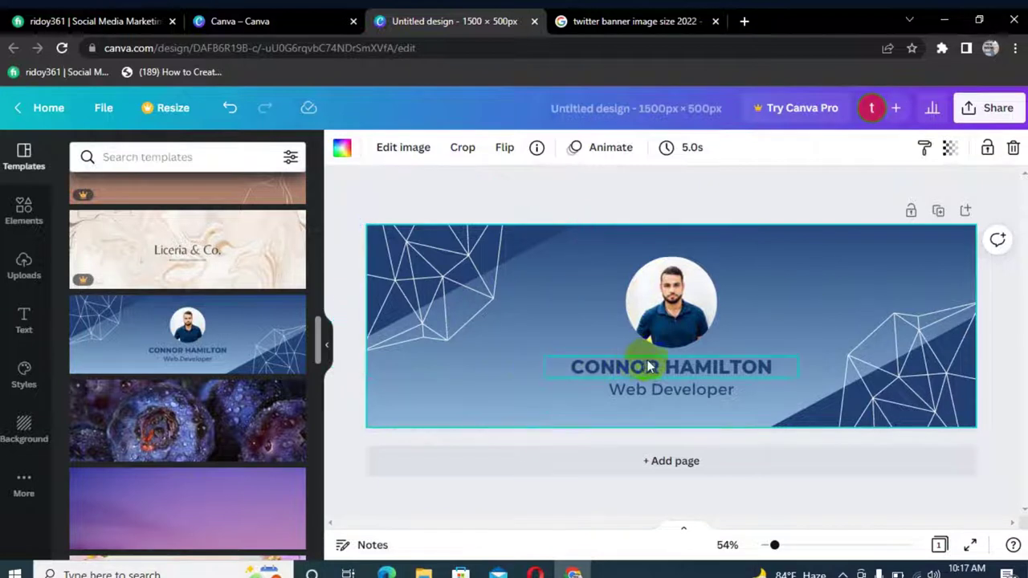
{"action": "left_click", "coordinate": [677, 313]}
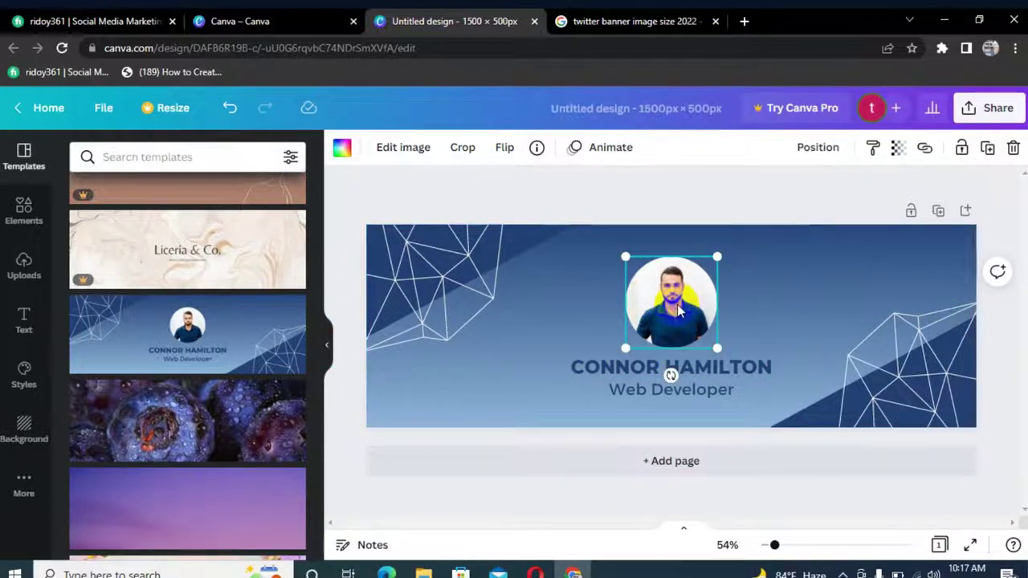
{"action": "right_click", "coordinate": [674, 315]}
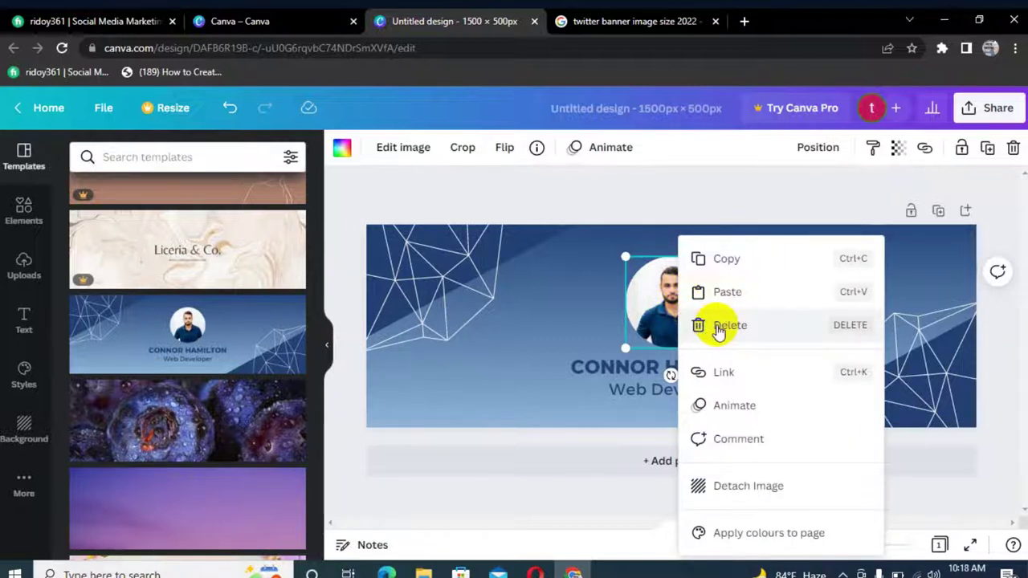
{"action": "left_click", "coordinate": [719, 328]}
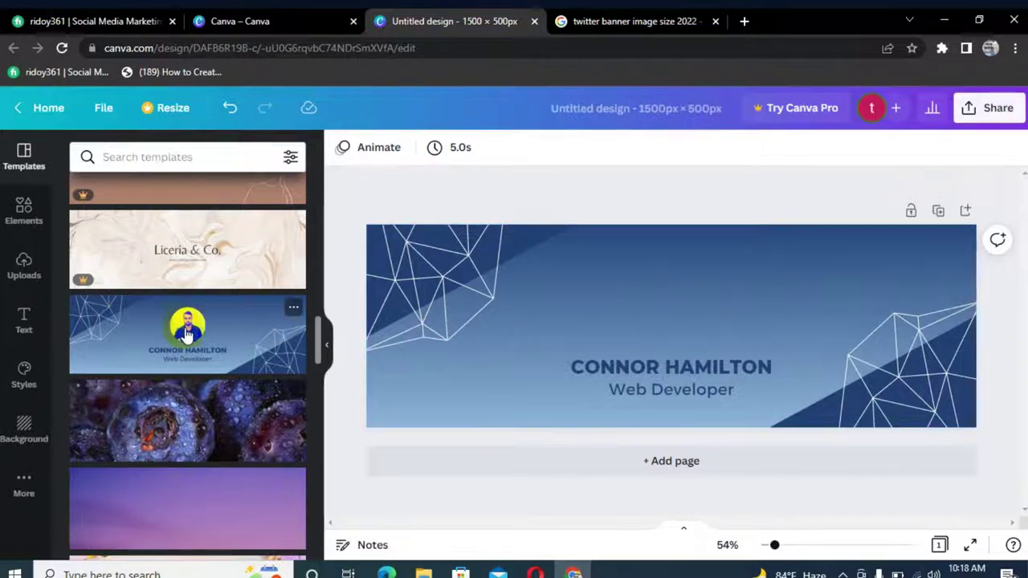
{"action": "left_click", "coordinate": [34, 281]}
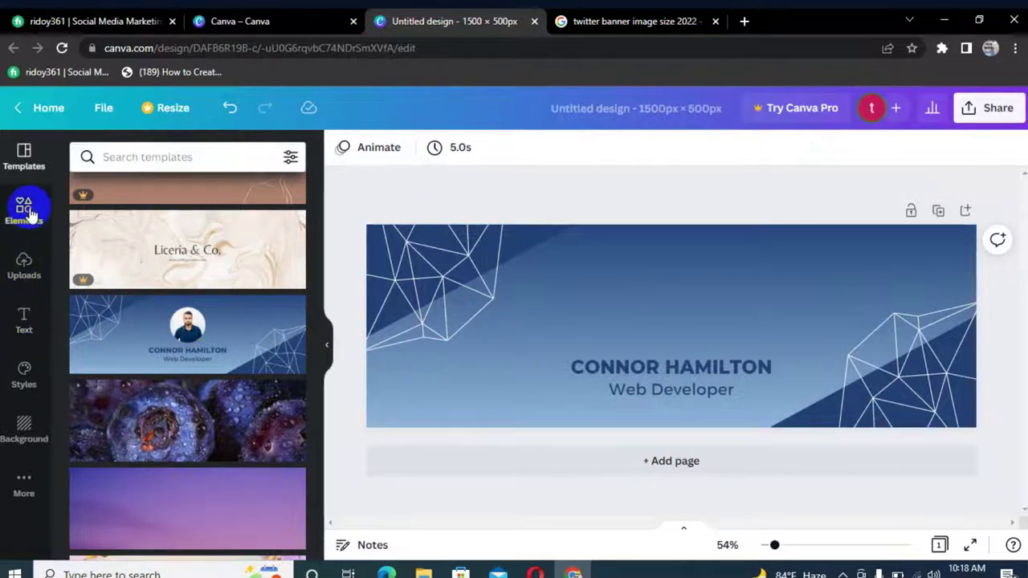
Browse the uploaded images, cancelling the new-upload file picker.
{"action": "left_click", "coordinate": [26, 275]}
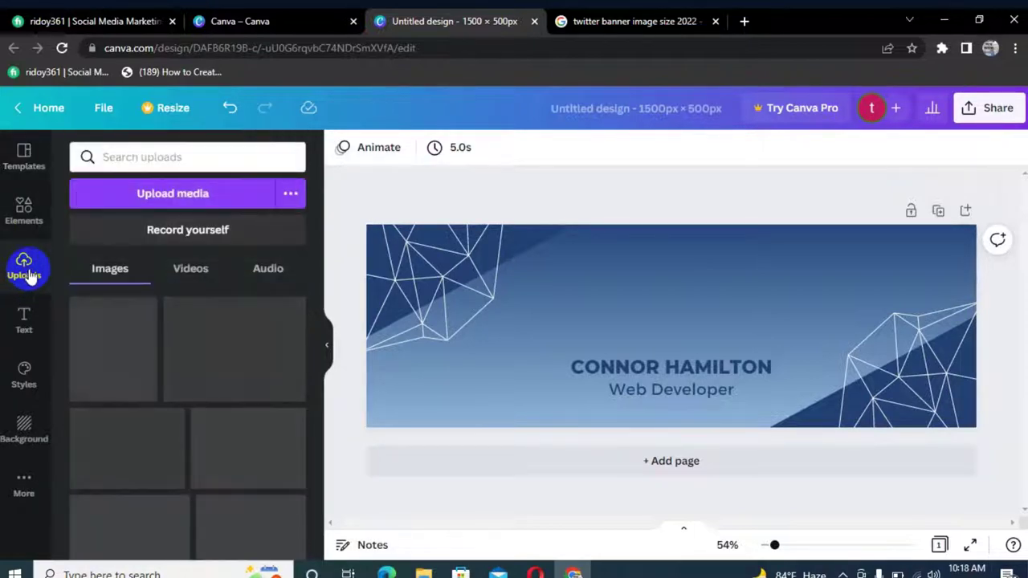
{"action": "scroll", "coordinate": [238, 363], "scroll_direction": "down", "scroll_amount": 2}
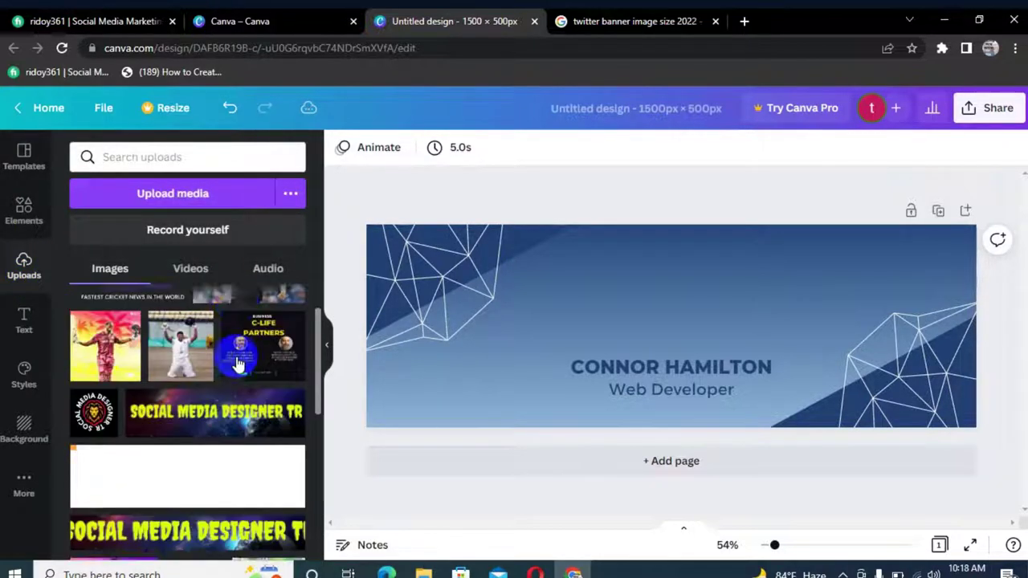
{"action": "scroll", "coordinate": [238, 363], "scroll_direction": "down", "scroll_amount": 2}
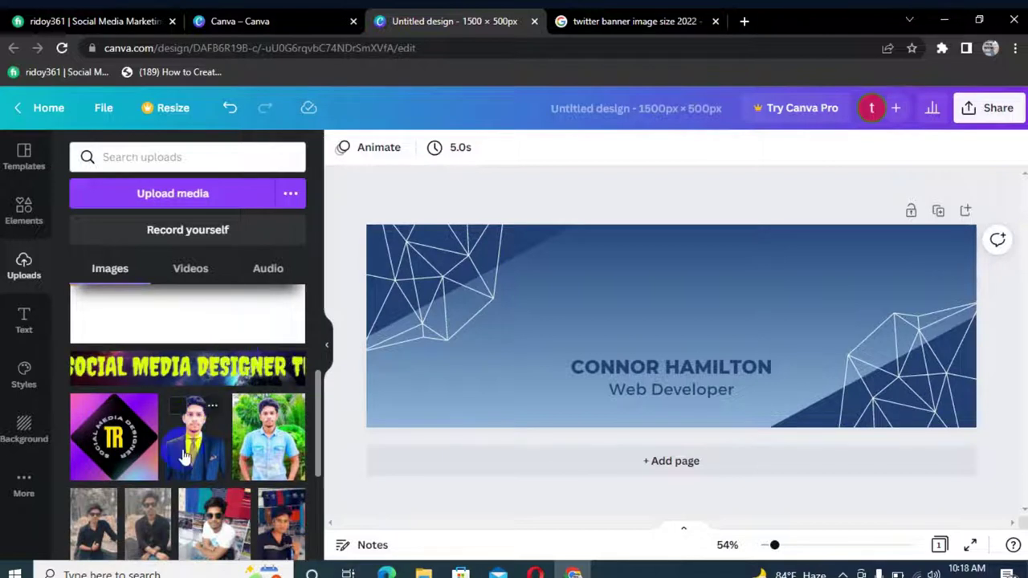
{"action": "scroll", "coordinate": [115, 334], "scroll_direction": "up", "scroll_amount": 2}
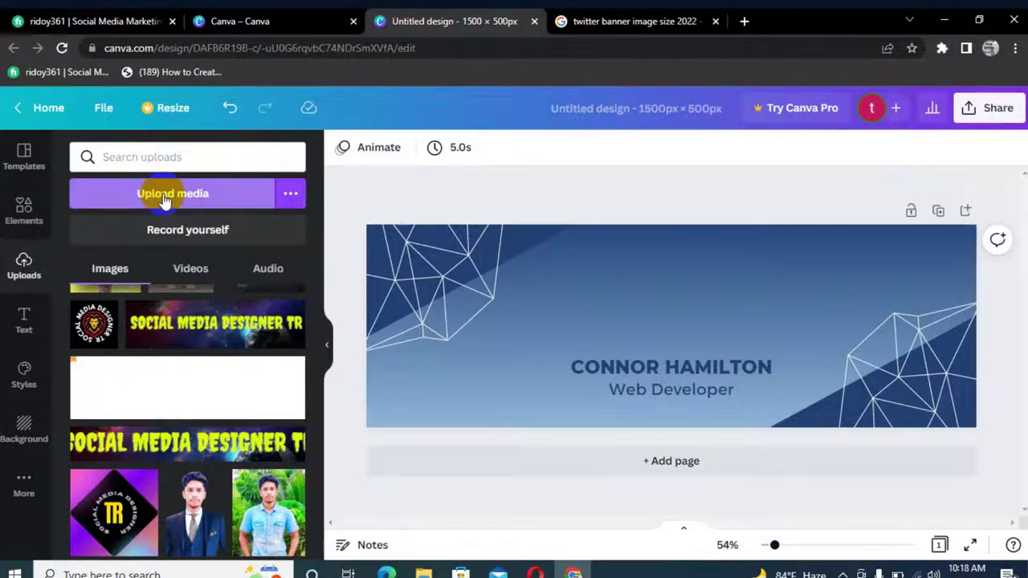
{"action": "left_click", "coordinate": [164, 199]}
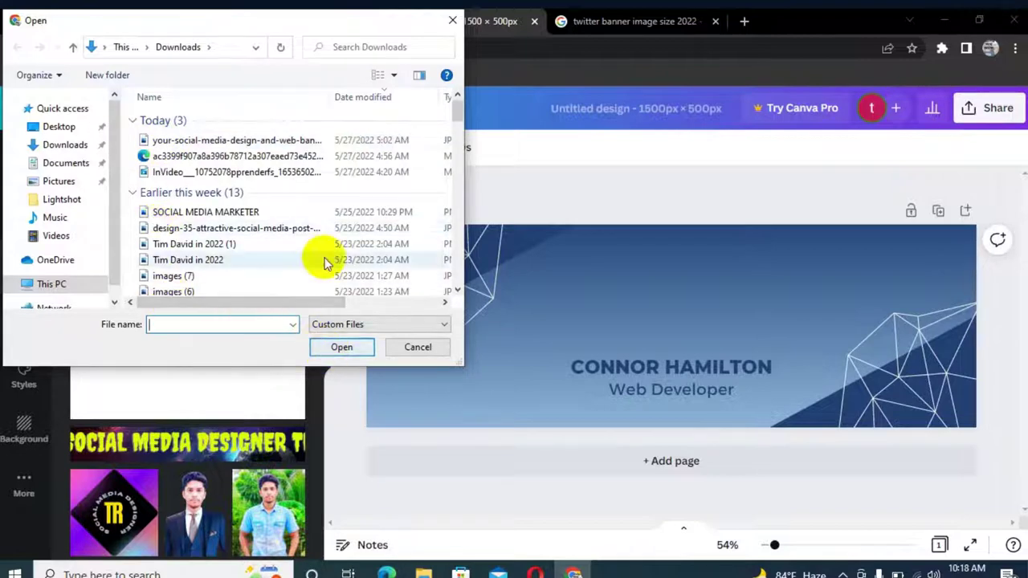
{"action": "left_click", "coordinate": [452, 20]}
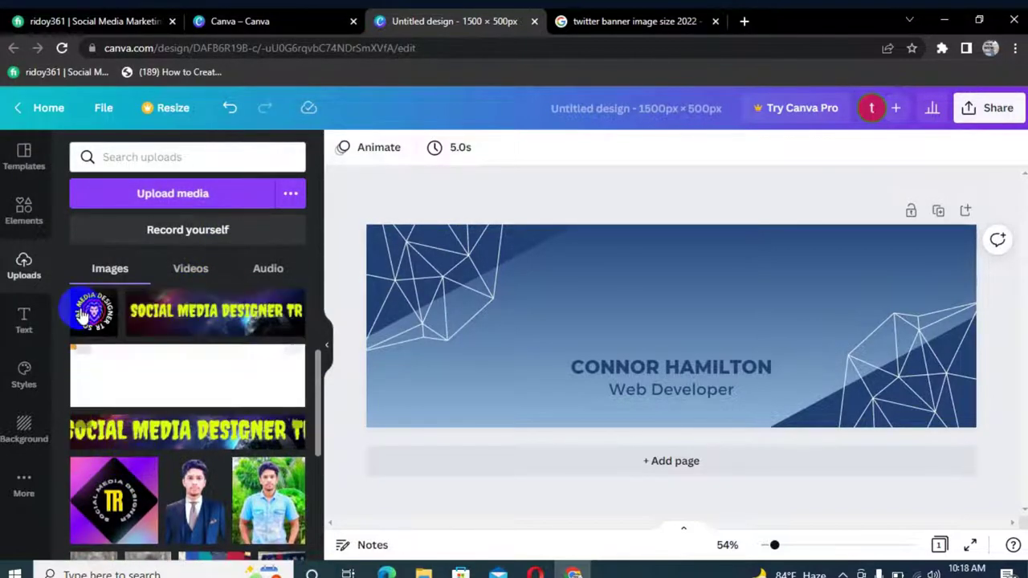
Add the suit portrait from Uploads and move it above the name headline.
{"action": "scroll", "coordinate": [114, 401], "scroll_direction": "down", "scroll_amount": 1}
{"action": "scroll", "coordinate": [135, 415], "scroll_direction": "down", "scroll_amount": 2}
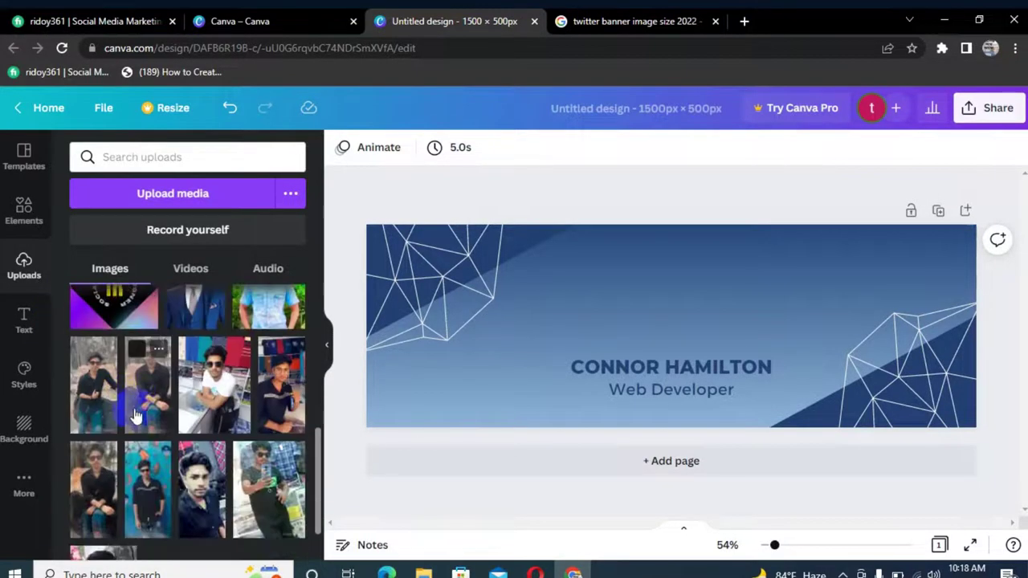
{"action": "scroll", "coordinate": [159, 393], "scroll_direction": "up", "scroll_amount": 2}
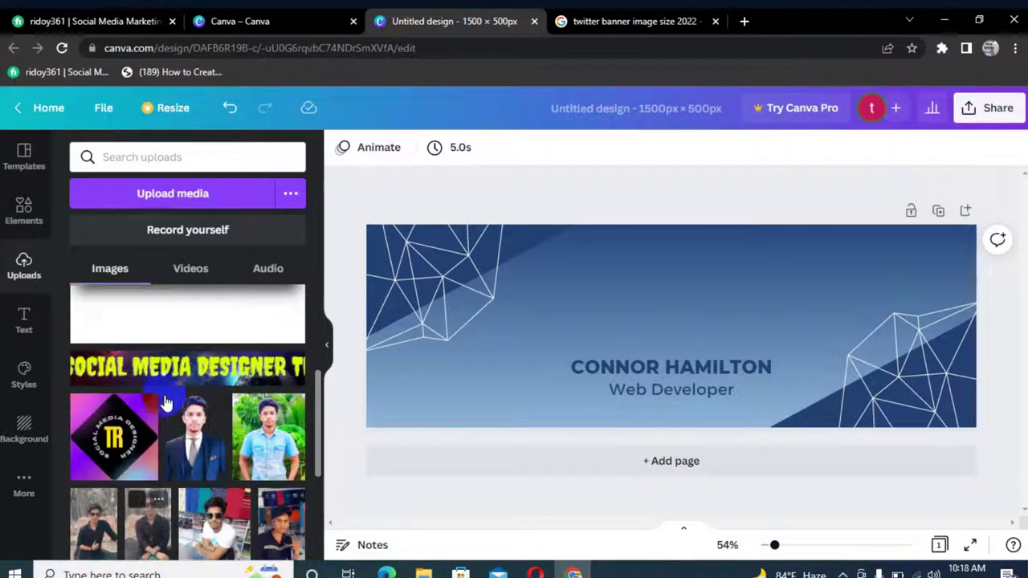
{"action": "left_click", "coordinate": [199, 431]}
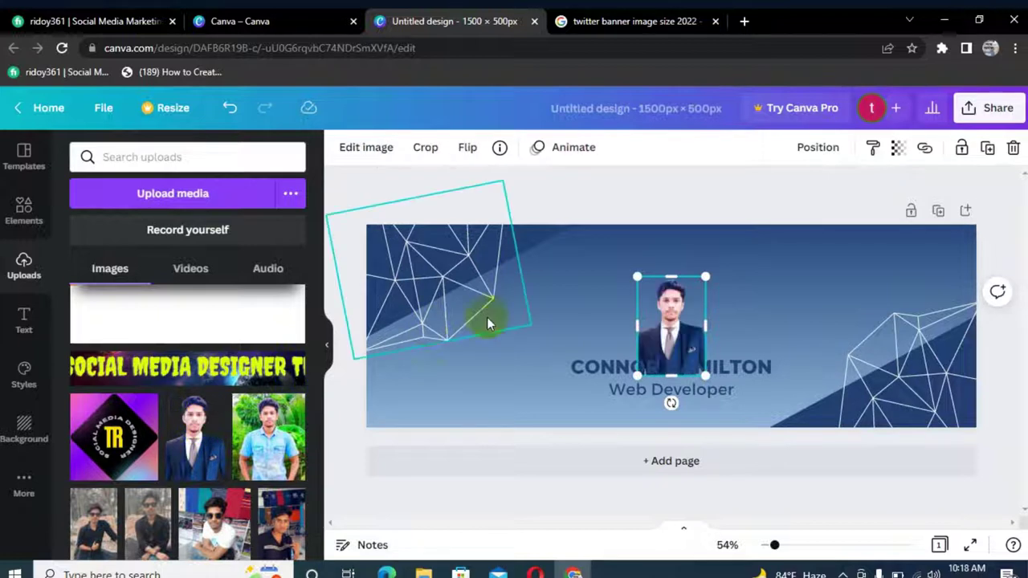
{"action": "left_click_drag", "start_coordinate": [672, 322], "coordinate": [668, 291]}
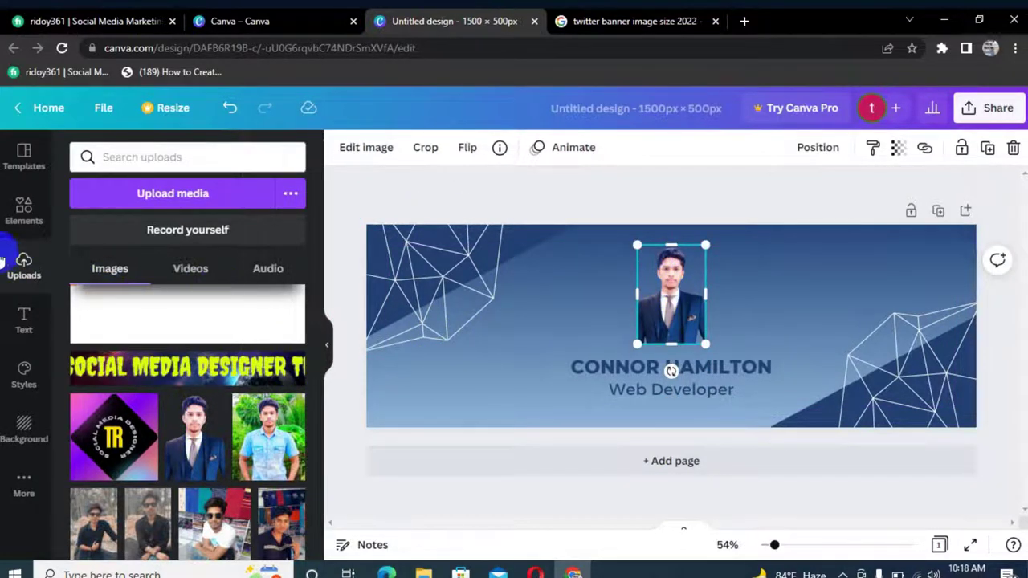
{"action": "left_click", "coordinate": [23, 210]}
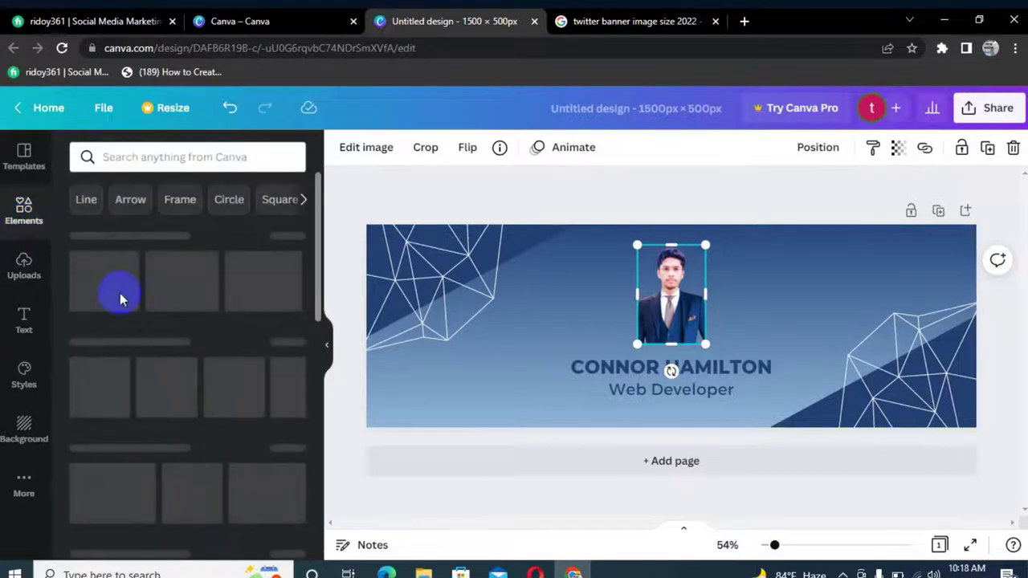
Add a circle frame from Elements over the portrait and send it behind the photo.
{"action": "scroll", "coordinate": [152, 305], "scroll_direction": "down", "scroll_amount": 2}
{"action": "scroll", "coordinate": [153, 304], "scroll_direction": "down", "scroll_amount": 1}
{"action": "scroll", "coordinate": [154, 303], "scroll_direction": "down", "scroll_amount": 1}
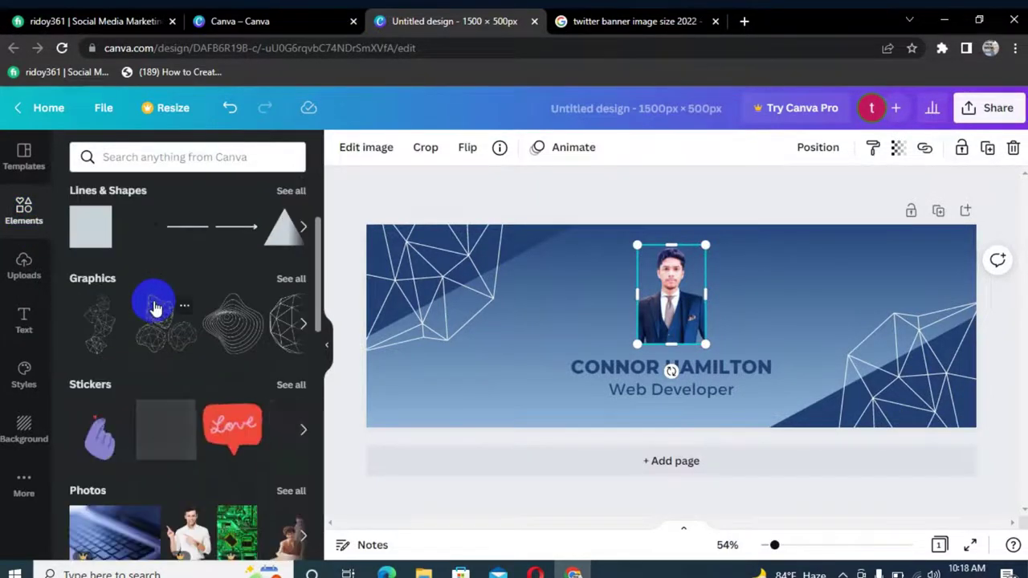
{"action": "scroll", "coordinate": [156, 302], "scroll_direction": "up", "scroll_amount": 2}
{"action": "scroll", "coordinate": [157, 302], "scroll_direction": "down", "scroll_amount": 4}
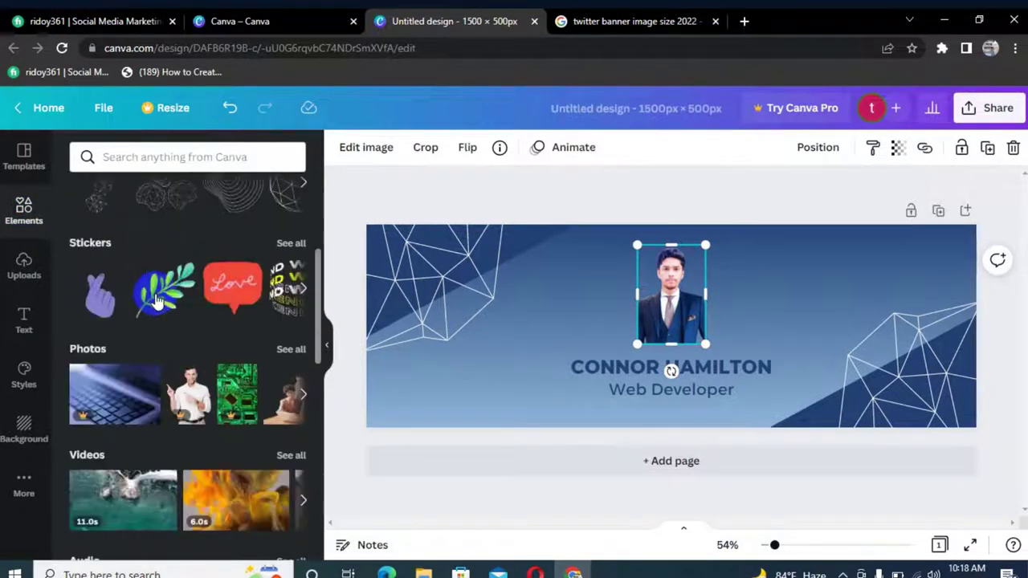
{"action": "scroll", "coordinate": [158, 300], "scroll_direction": "down", "scroll_amount": 2}
{"action": "scroll", "coordinate": [155, 293], "scroll_direction": "down", "scroll_amount": 1}
{"action": "scroll", "coordinate": [155, 293], "scroll_direction": "down", "scroll_amount": 4}
{"action": "scroll", "coordinate": [155, 293], "scroll_direction": "down", "scroll_amount": 1}
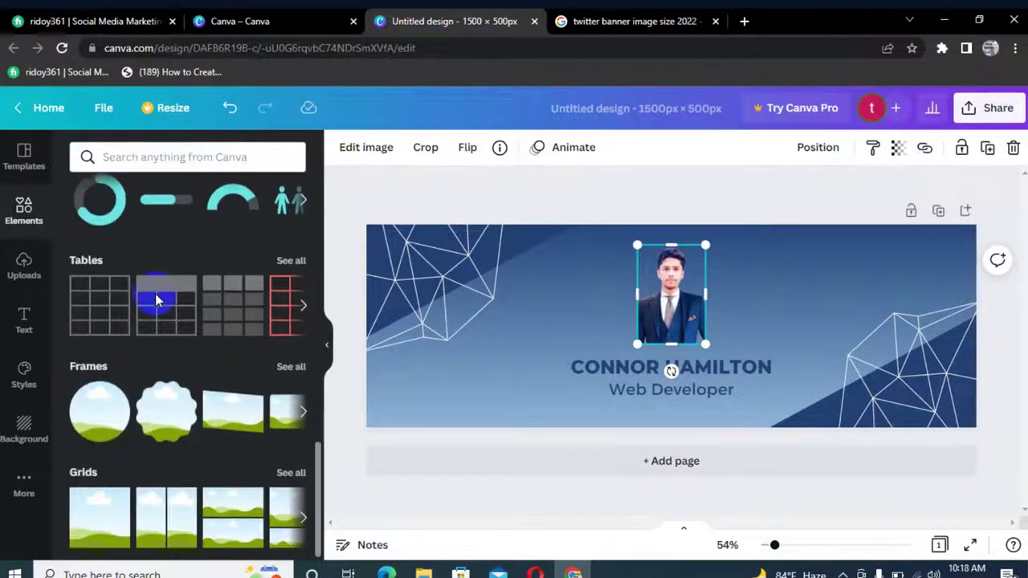
{"action": "left_click", "coordinate": [96, 408]}
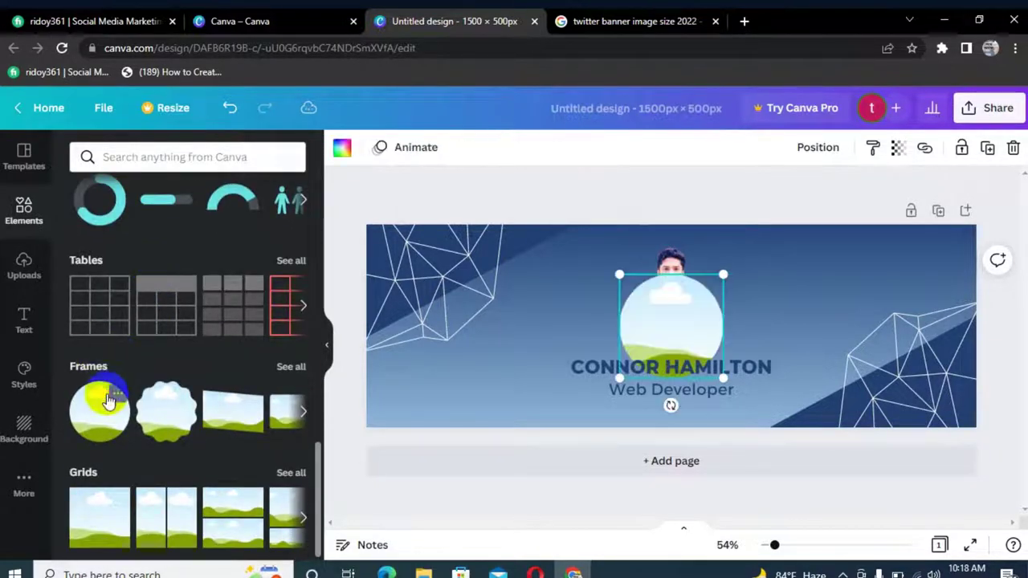
{"action": "left_click_drag", "start_coordinate": [681, 305], "coordinate": [662, 306]}
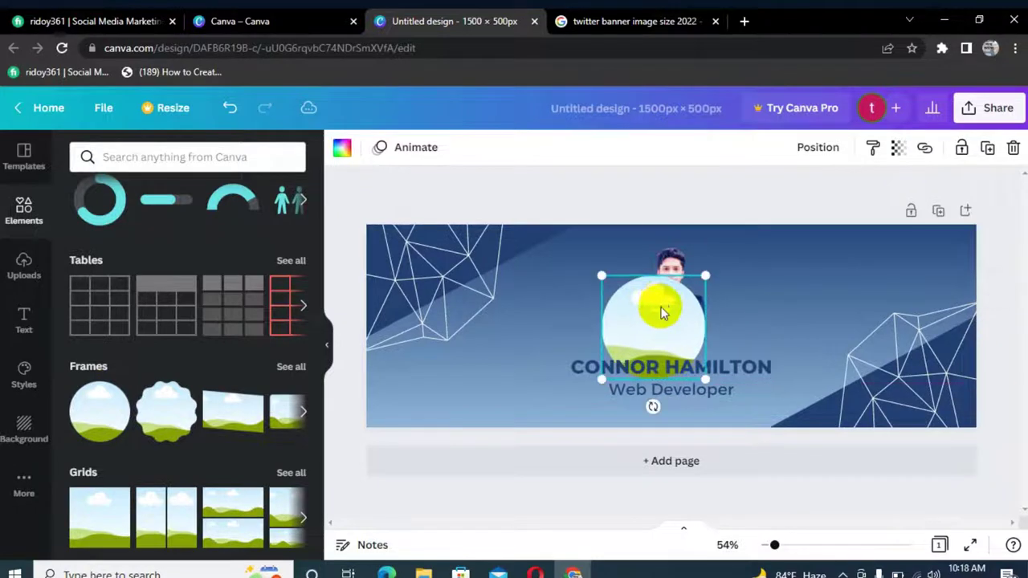
{"action": "right_click", "coordinate": [662, 305]}
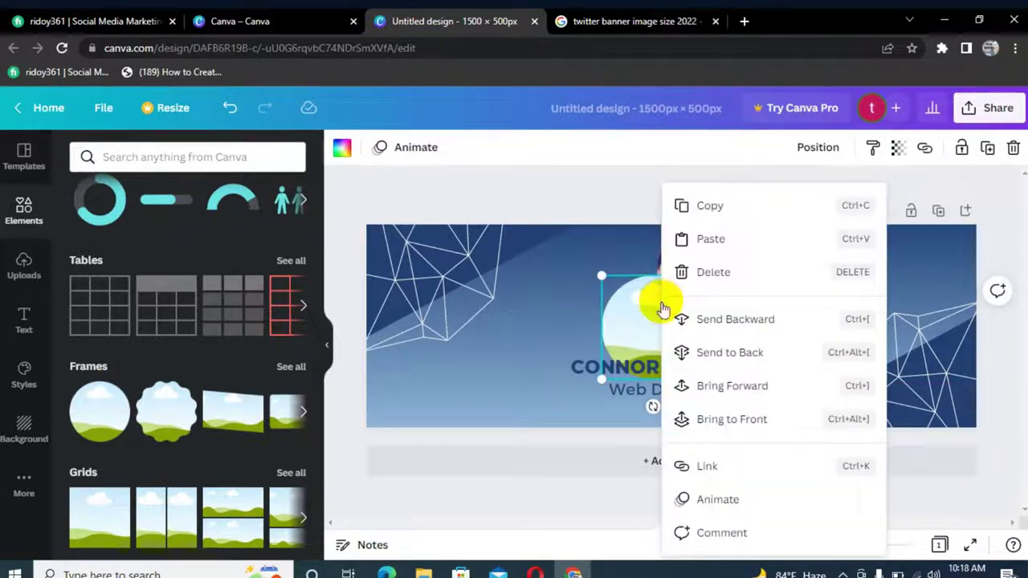
{"action": "left_click", "coordinate": [700, 323]}
Place the portrait inside the circle frame, adjust its crop, and position it near the top.
{"action": "left_click_drag", "start_coordinate": [671, 309], "coordinate": [656, 324]}
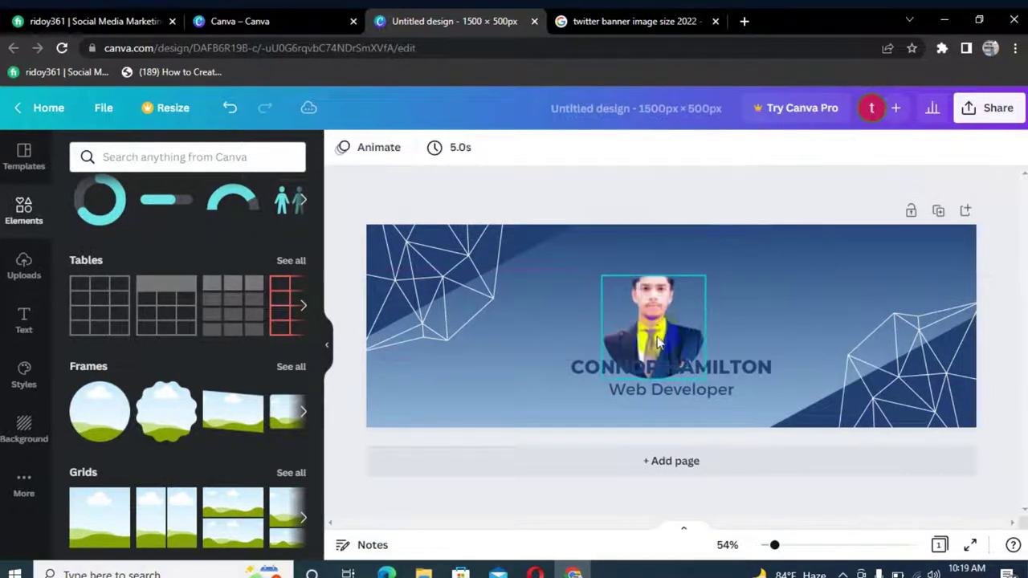
{"action": "left_click", "coordinate": [656, 325]}
{"action": "double_click", "coordinate": [652, 316]}
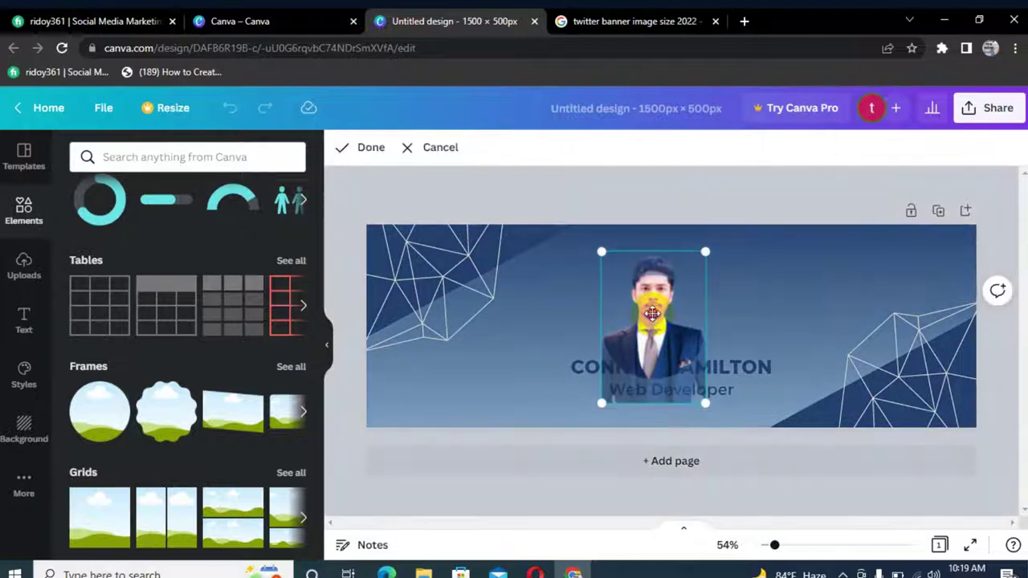
{"action": "left_click_drag", "start_coordinate": [652, 313], "coordinate": [648, 337]}
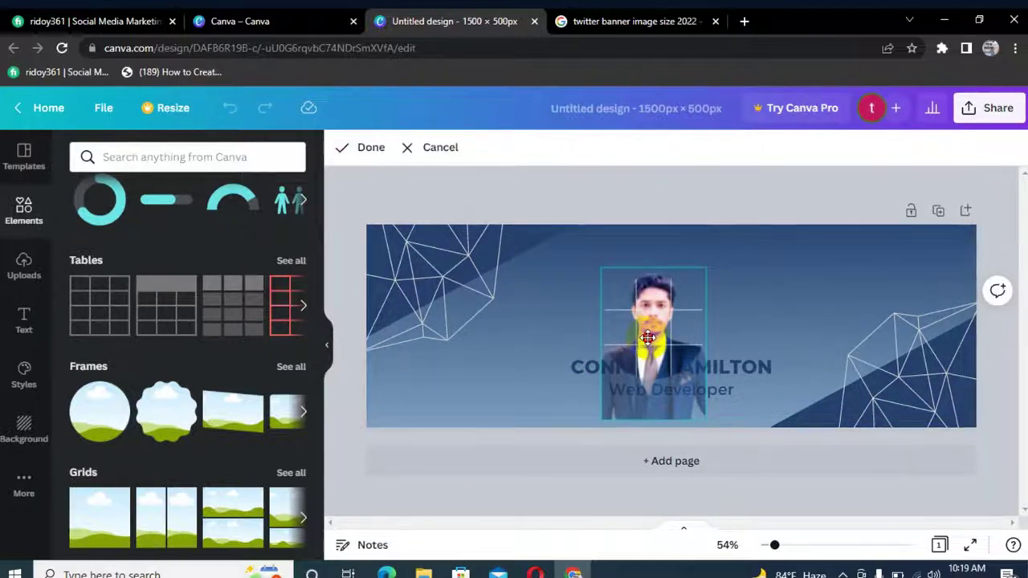
{"action": "left_click", "coordinate": [544, 315]}
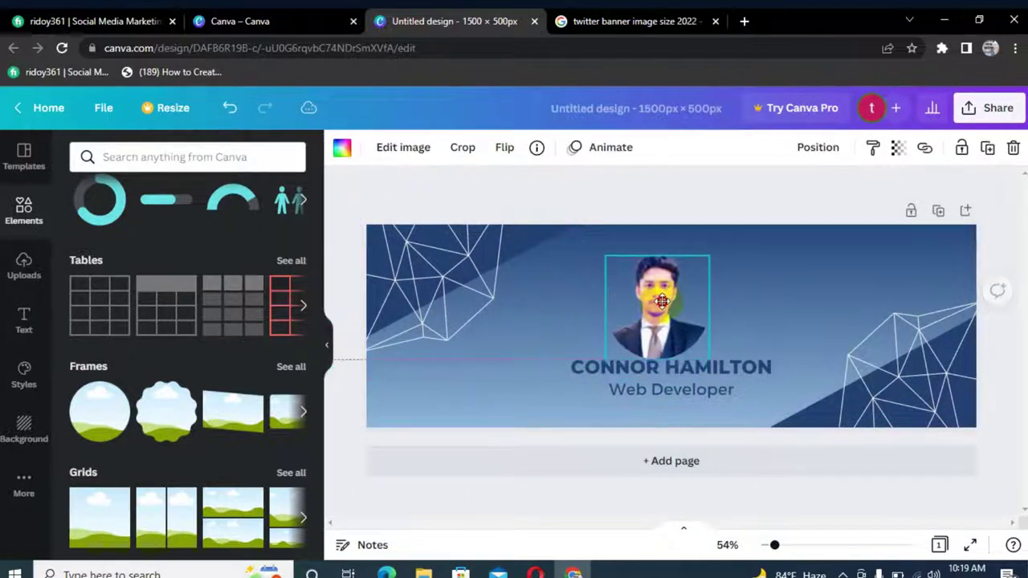
{"action": "left_click_drag", "start_coordinate": [661, 301], "coordinate": [663, 295]}
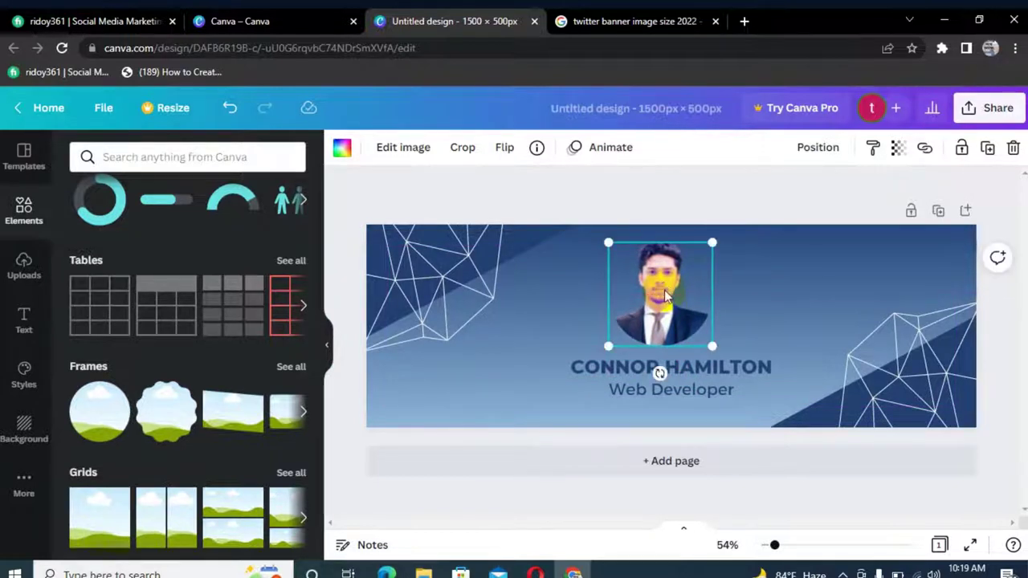
{"action": "mouse_move", "coordinate": [192, 391]}
{"action": "left_mouse_down"}
{"action": "mouse_move", "coordinate": [568, 329]}
{"action": "mouse_move", "coordinate": [659, 367]}
{"action": "left_mouse_up"}
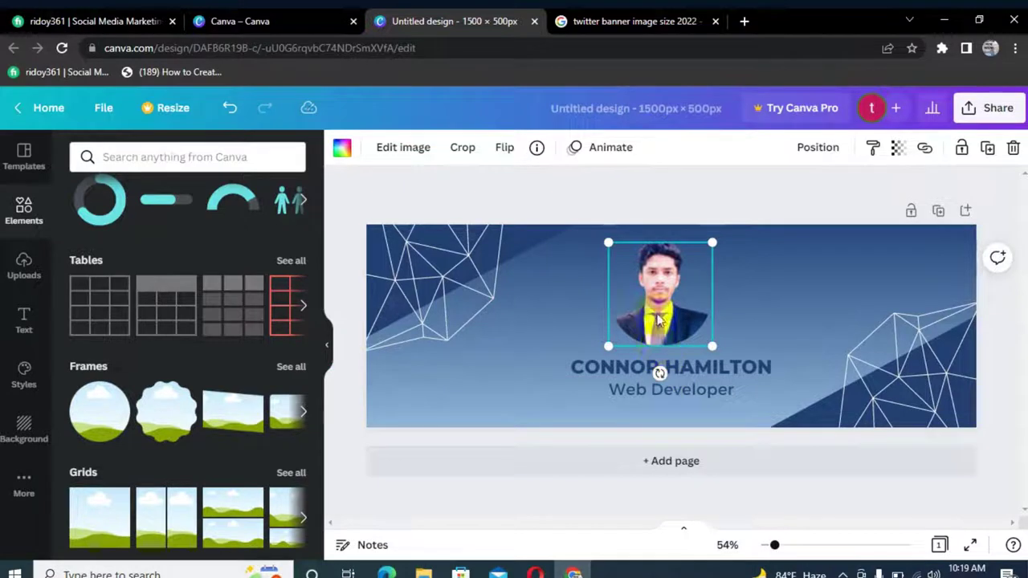
{"action": "left_click_drag", "start_coordinate": [658, 314], "coordinate": [658, 306]}
Retype the name heading as 'I AM PROFESSIONAL SOCIAL MEDIA MARKETER AND DESIGNER'.
{"action": "left_click", "coordinate": [650, 369]}
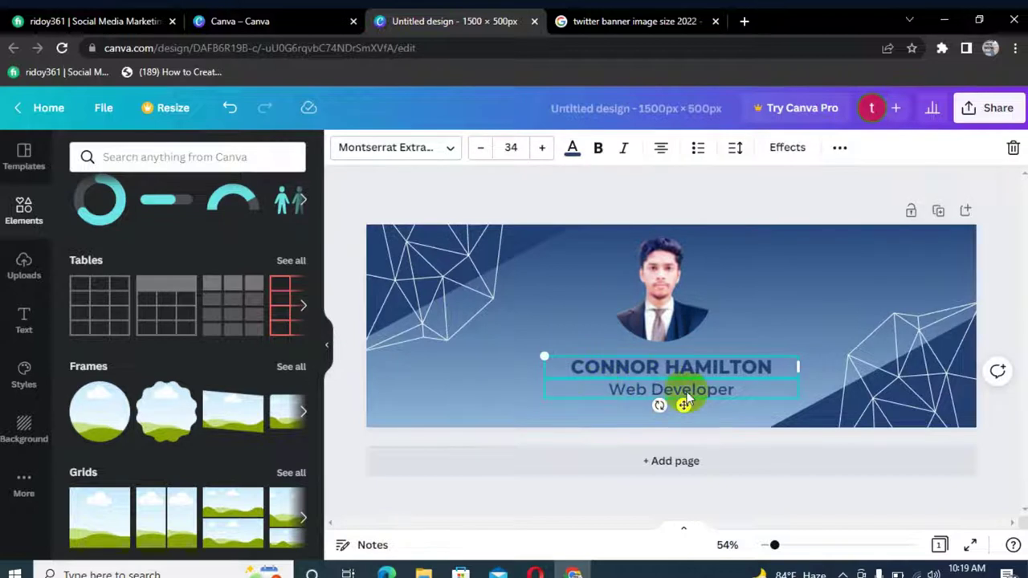
{"action": "double_click", "coordinate": [778, 368]}
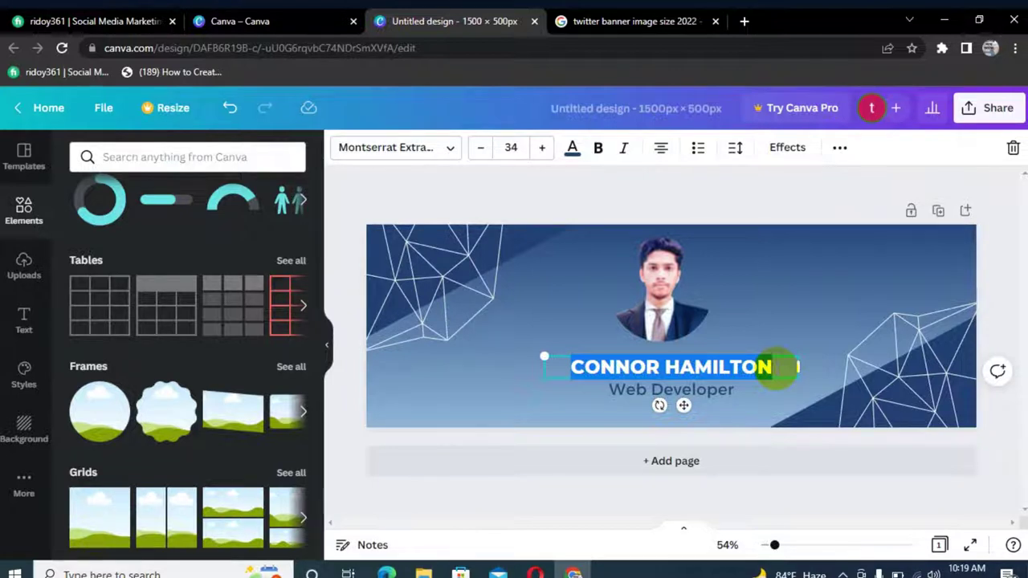
{"action": "key", "text": "BackSpace"}
{"action": "type", "text": "IA"}
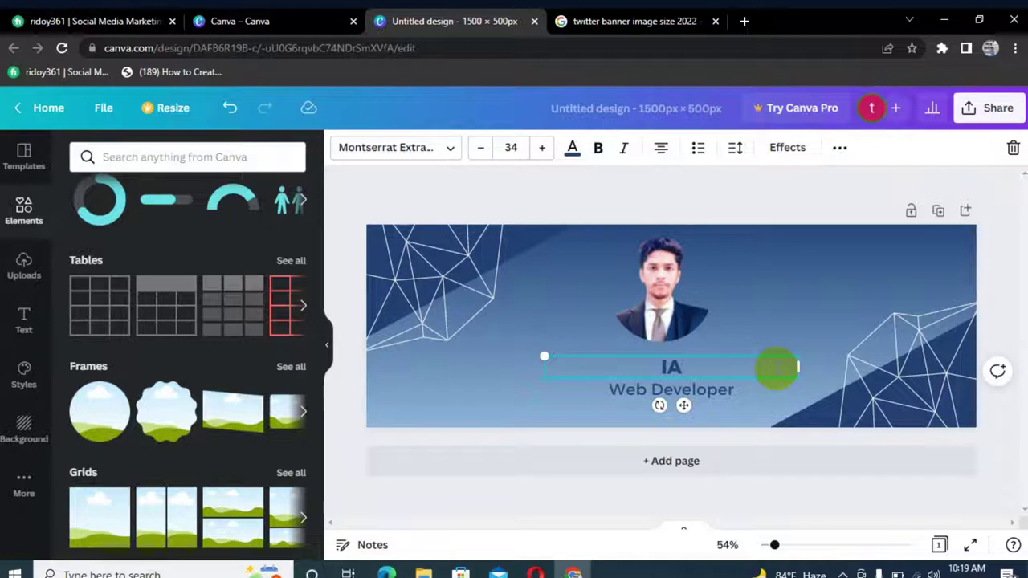
{"action": "key", "text": "BackSpace"}
{"action": "key", "text": "BackSpace"}
{"action": "type", "text": "I A"}
{"action": "type", "text": "M"}
{"action": "type", "text": " PRO"}
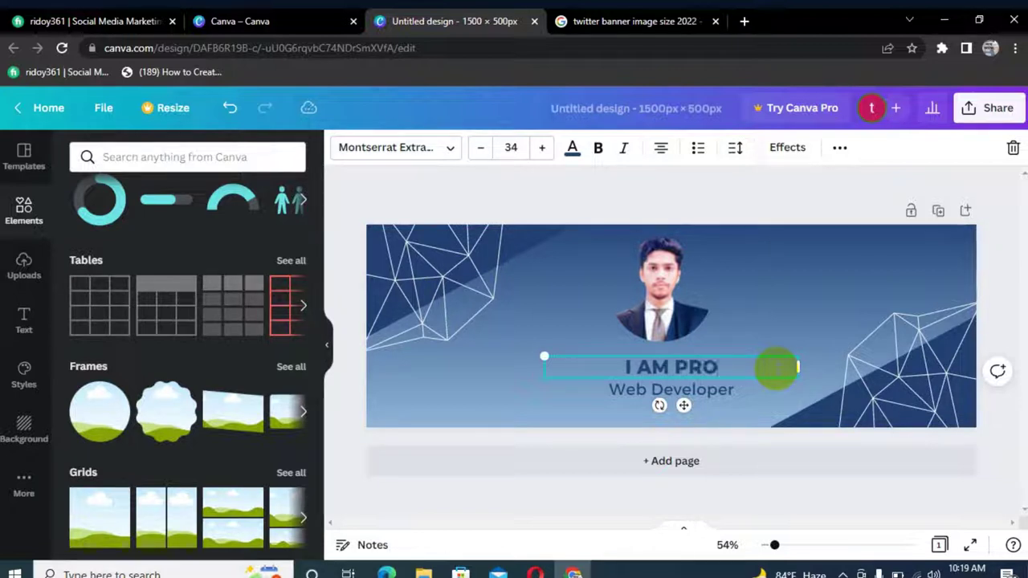
{"action": "type", "text": "FESS"}
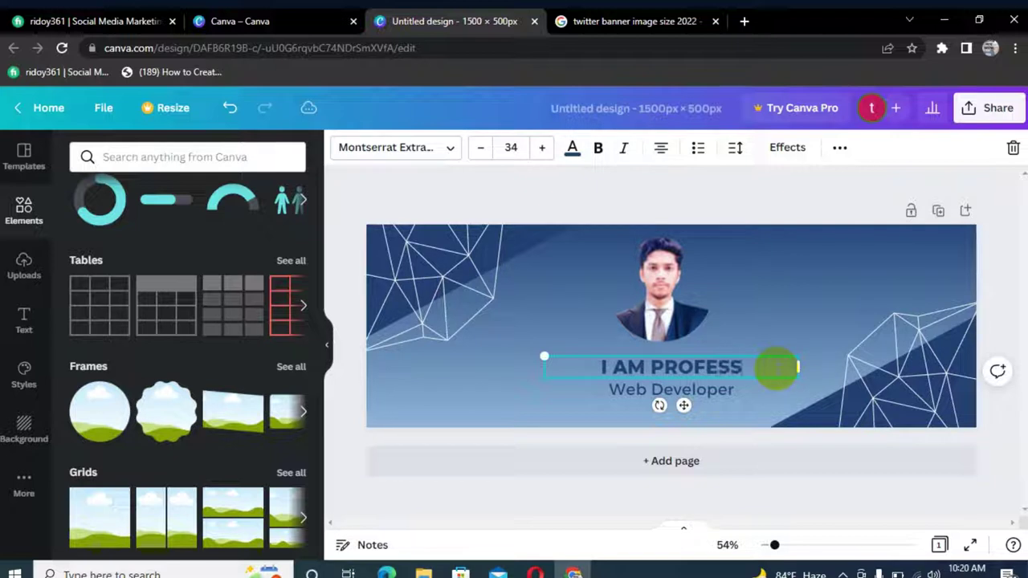
{"action": "type", "text": "IONAL"}
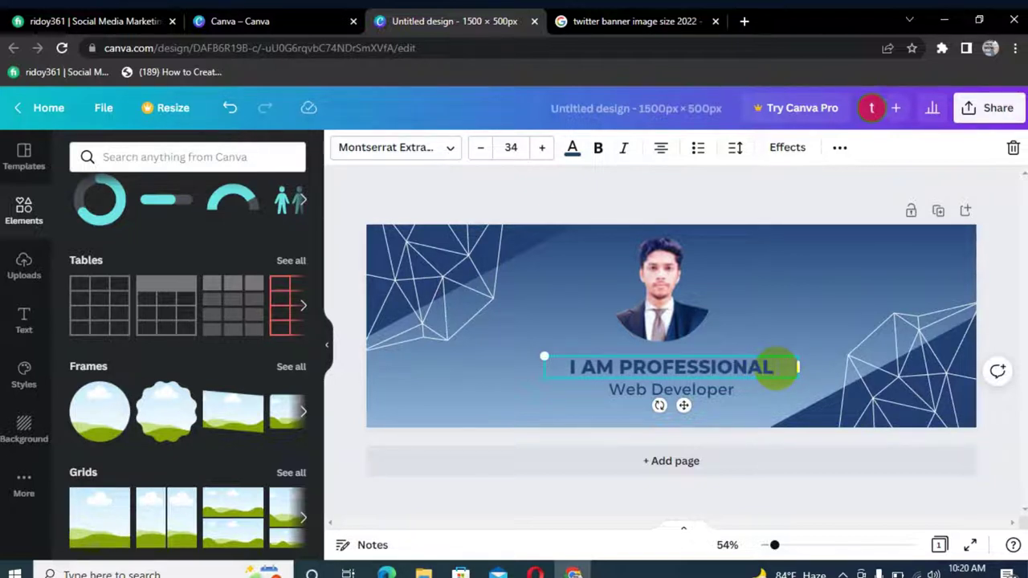
{"action": "type", "text": " SOCI"}
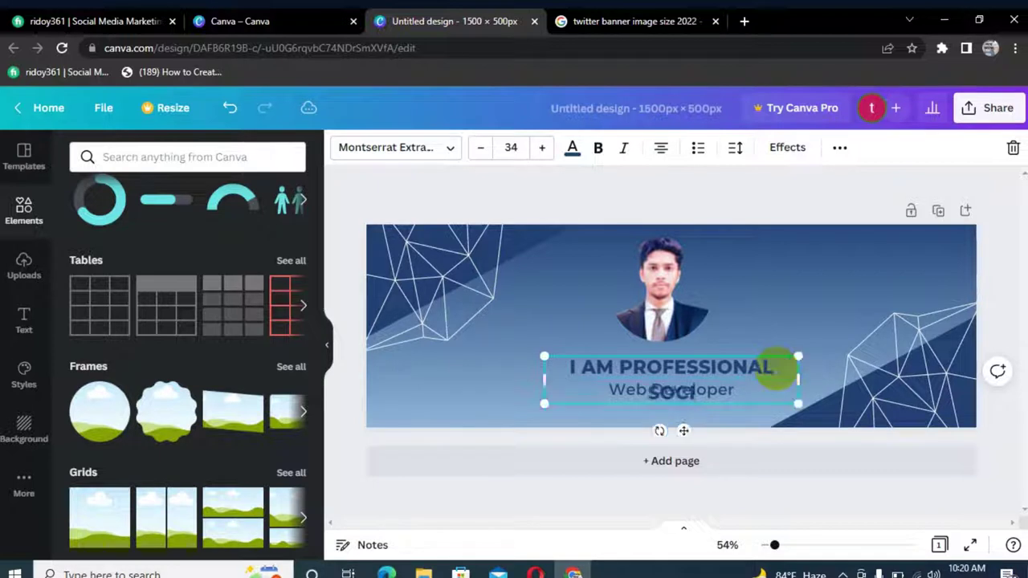
{"action": "type", "text": "AL ME"}
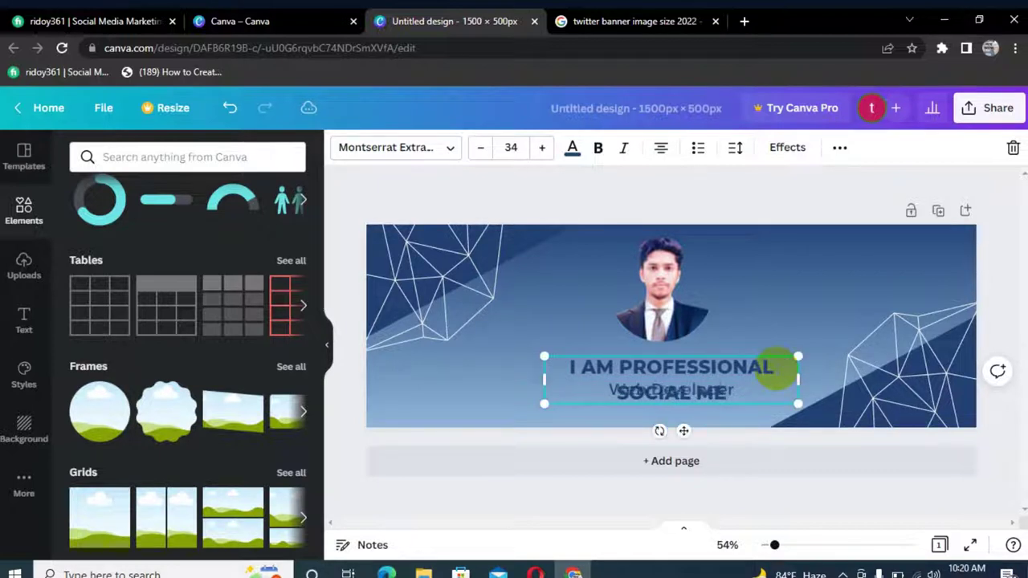
{"action": "type", "text": "DIA"}
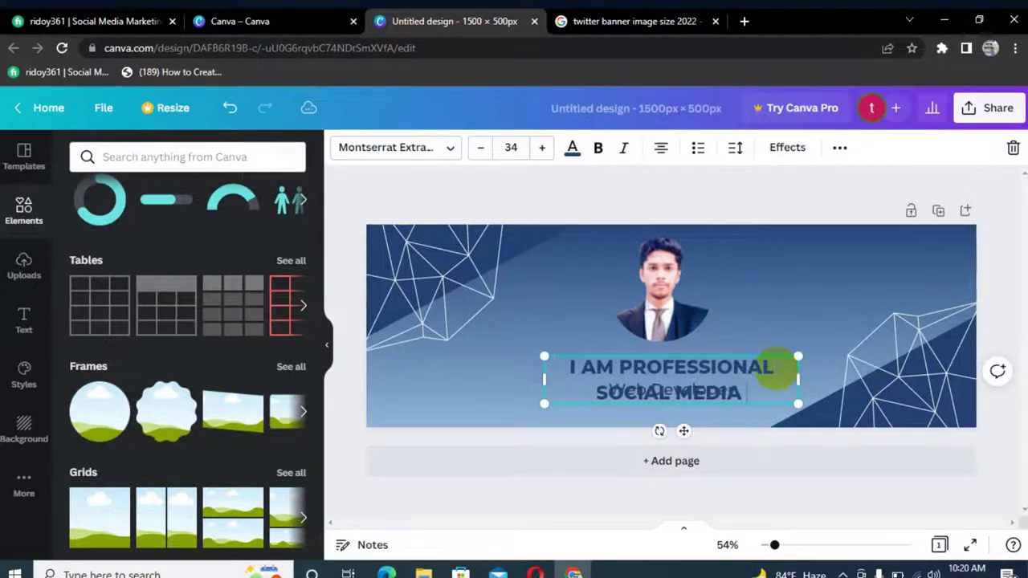
{"action": "type", "text": " MA"}
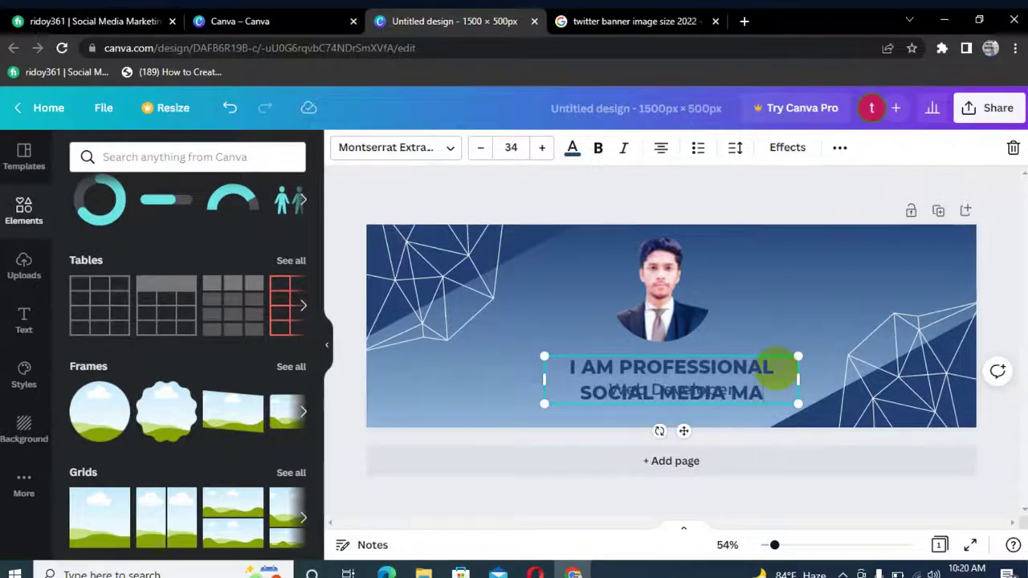
{"action": "type", "text": "RKE"}
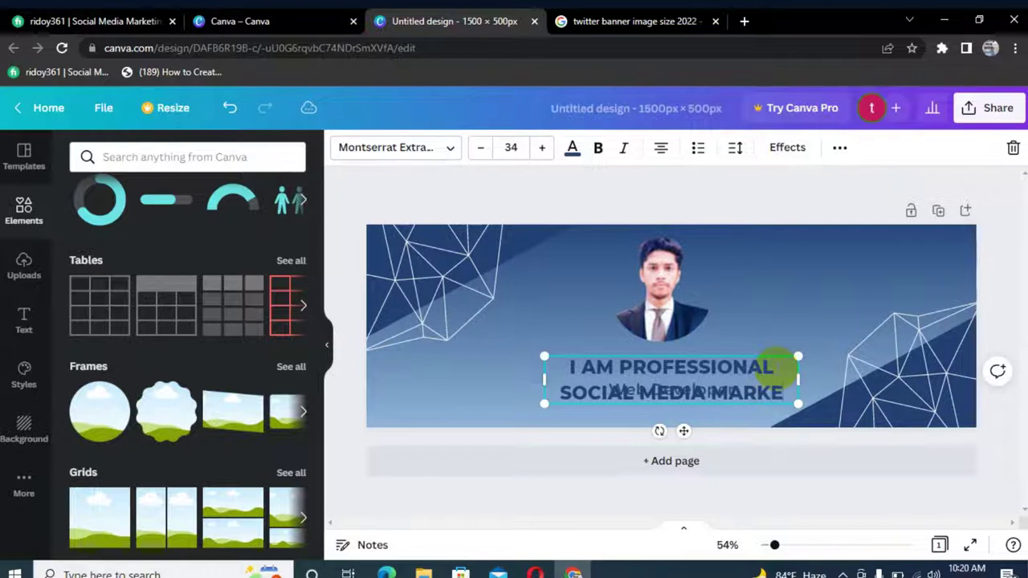
{"action": "type", "text": "TER"}
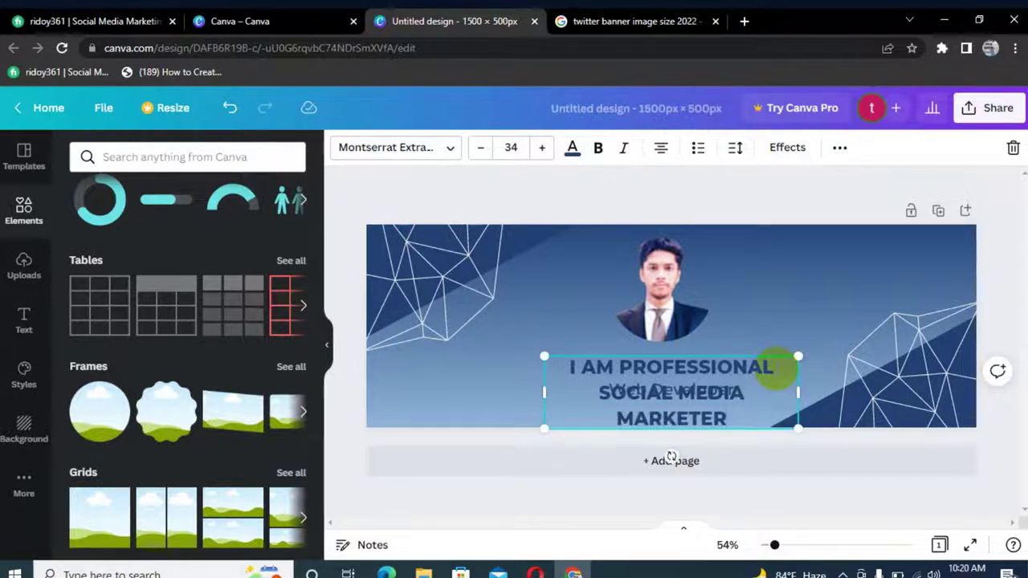
{"action": "type", "text": " AND "}
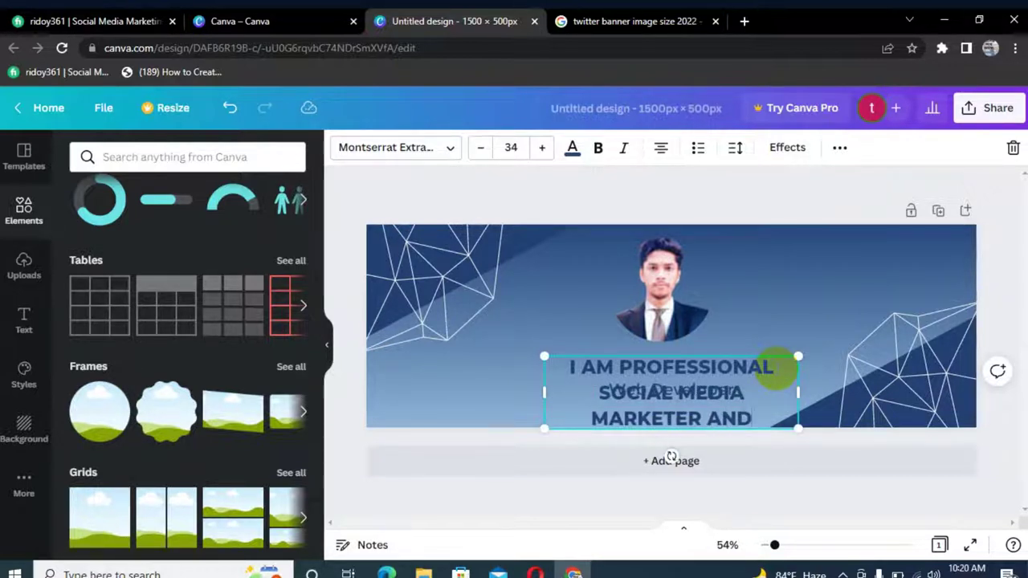
{"action": "type", "text": "D"}
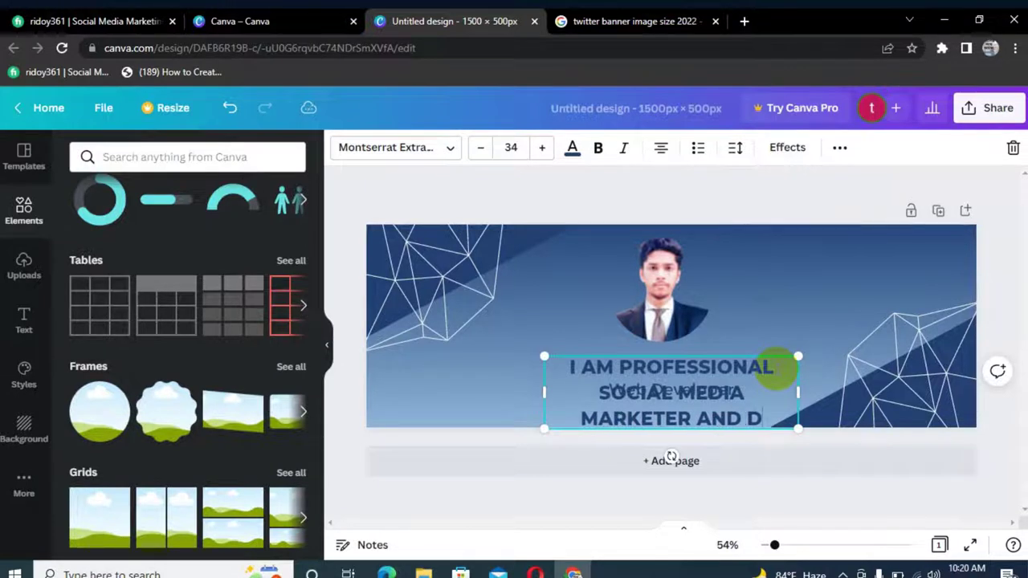
{"action": "type", "text": "ESIGN"}
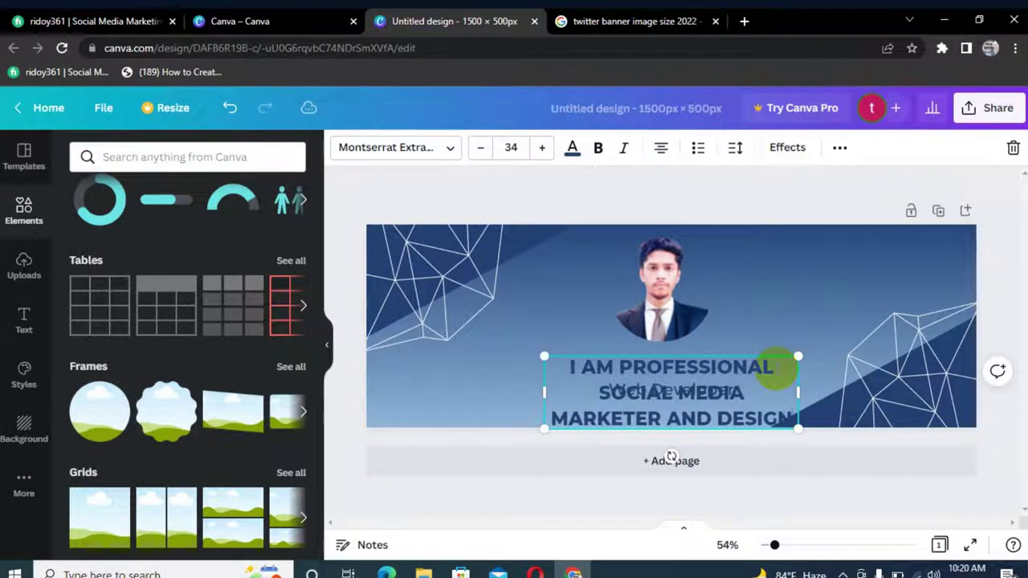
{"action": "type", "text": "ER"}
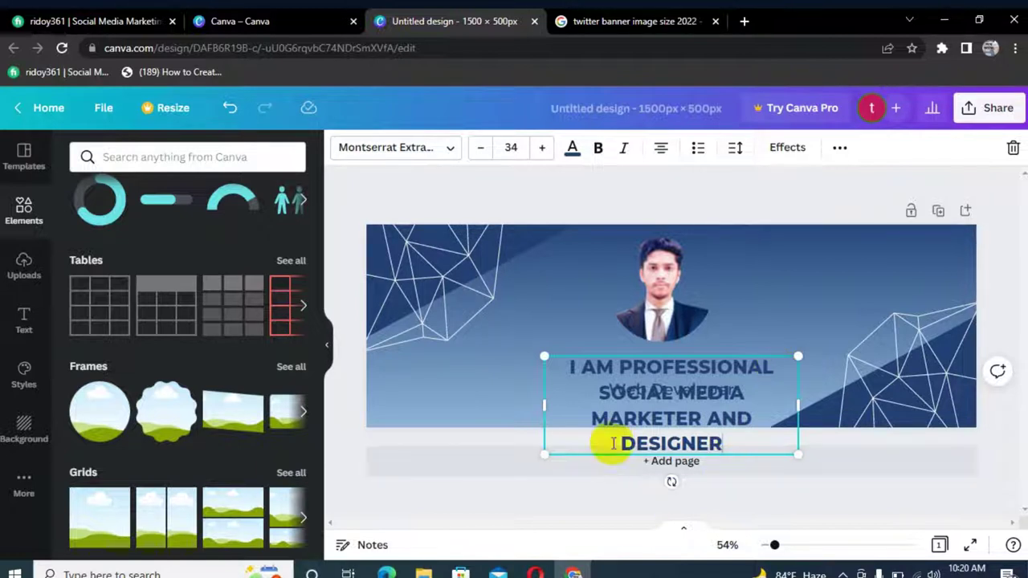
Widen the headline to three lines and drag the Web Developer text off the page.
{"action": "left_click_drag", "start_coordinate": [800, 405], "coordinate": [827, 405]}
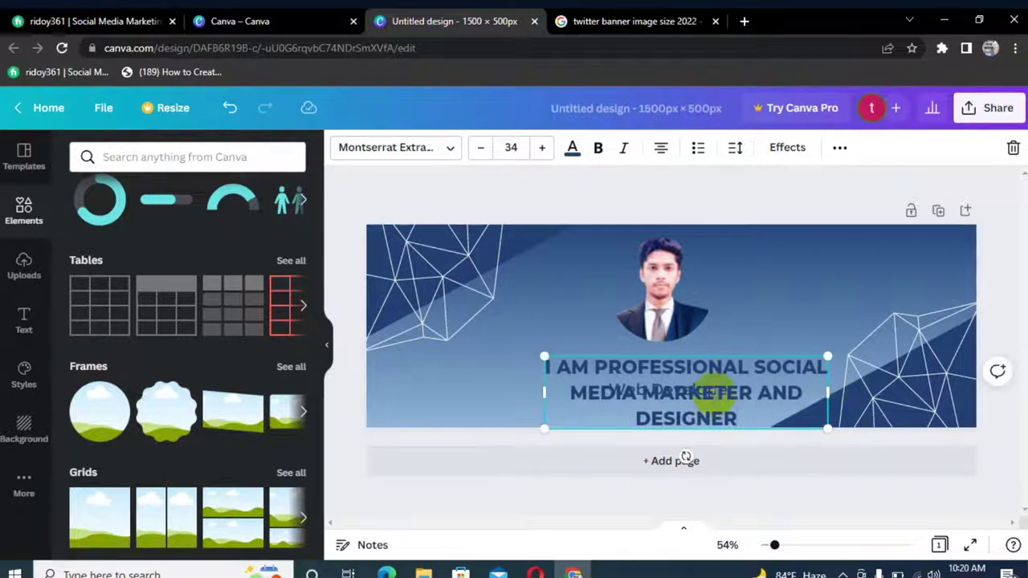
{"action": "left_click", "coordinate": [477, 345]}
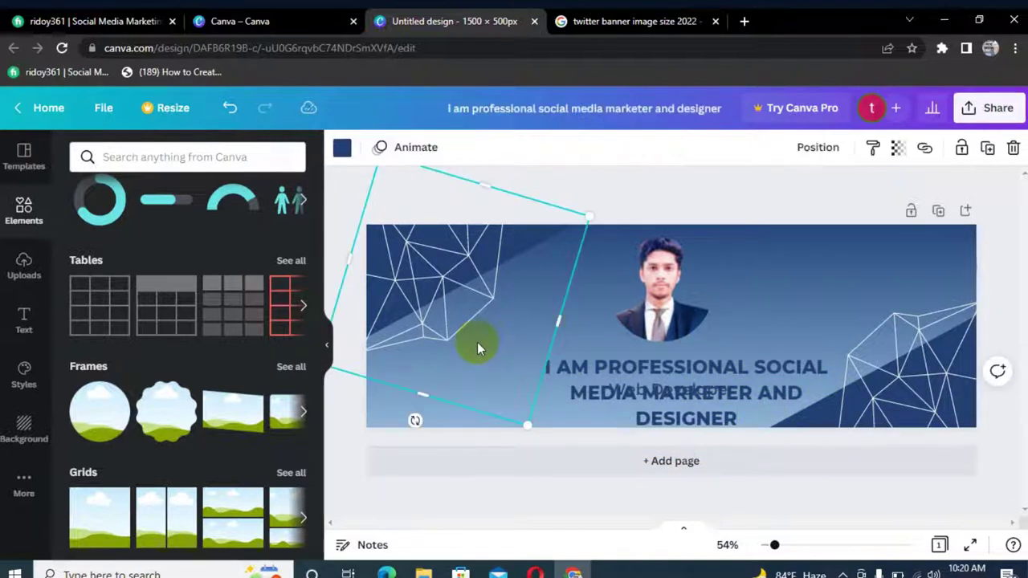
{"action": "left_click", "coordinate": [602, 322]}
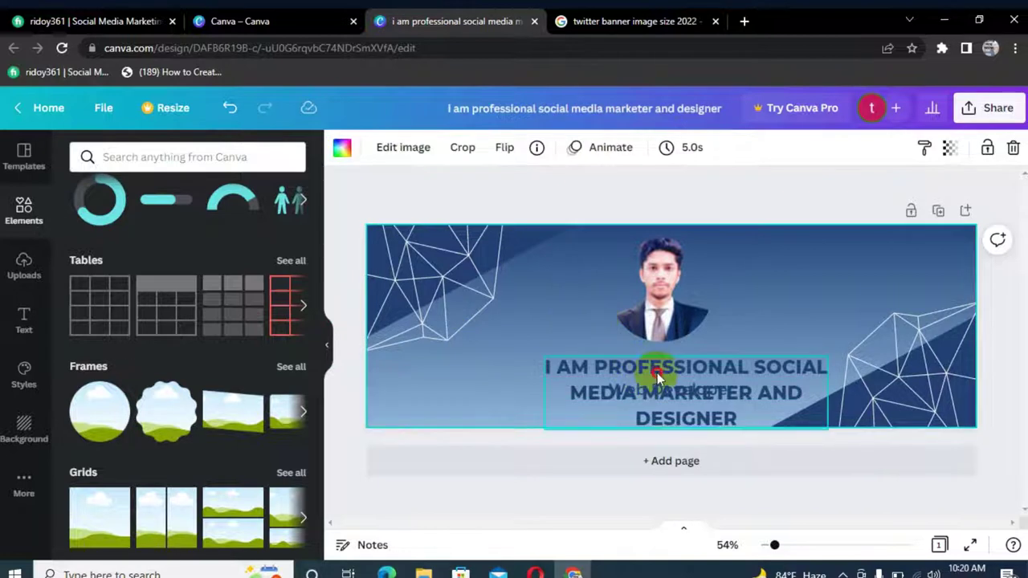
{"action": "left_click_drag", "start_coordinate": [656, 373], "coordinate": [579, 323]}
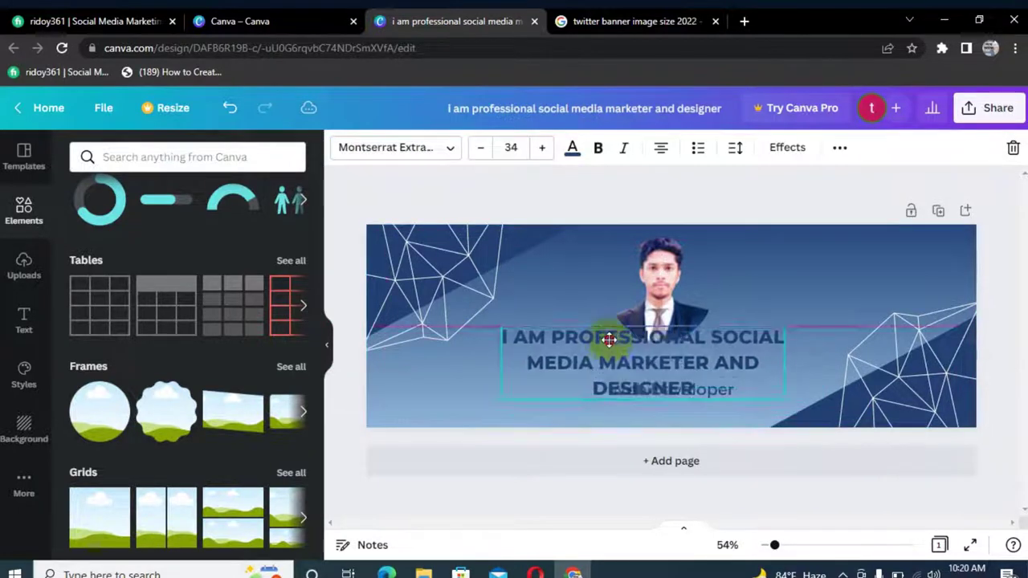
{"action": "left_click", "coordinate": [673, 394]}
{"action": "right_click", "coordinate": [674, 392]}
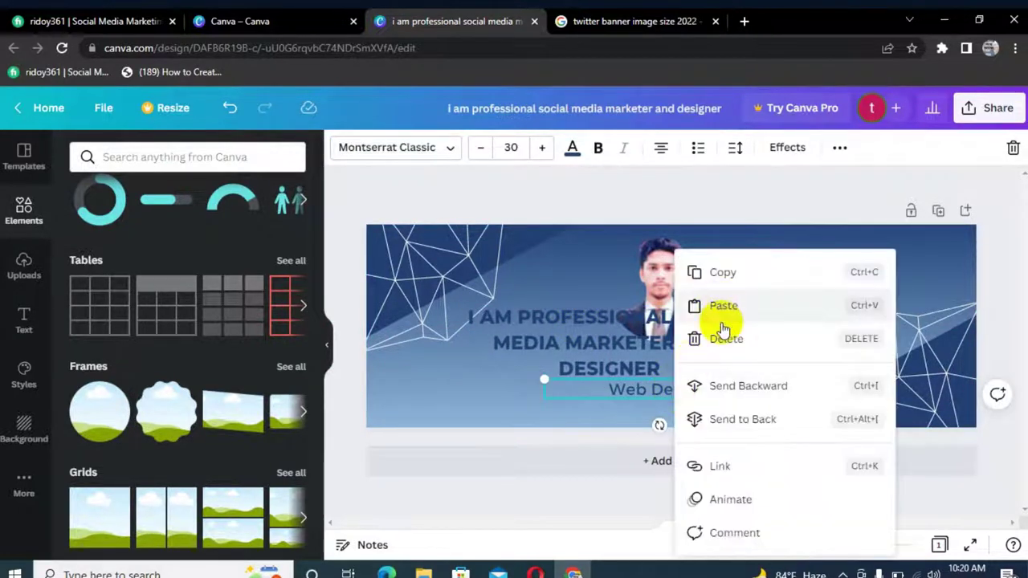
{"action": "left_click", "coordinate": [722, 330]}
{"action": "left_click", "coordinate": [678, 394]}
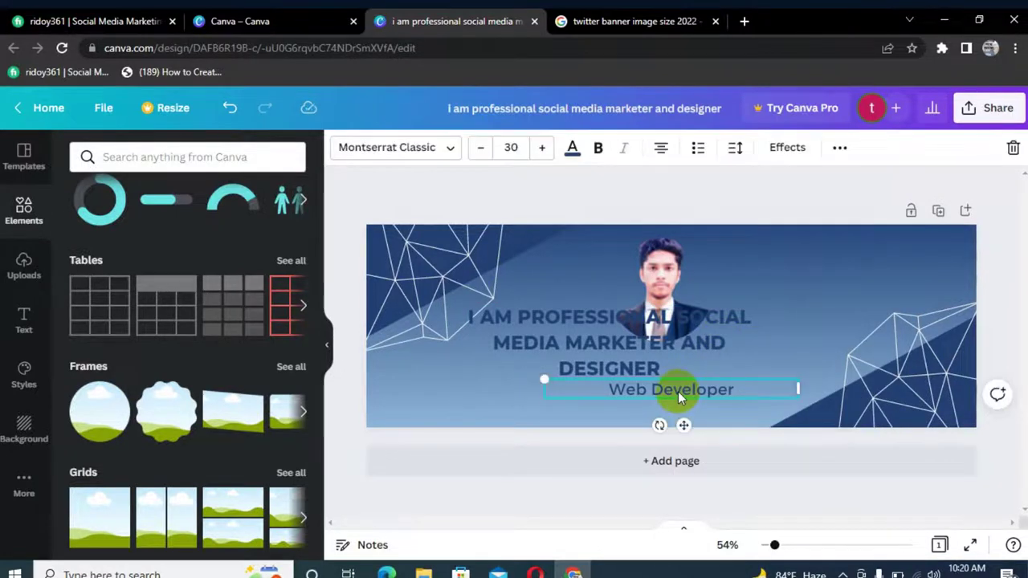
{"action": "left_click_drag", "start_coordinate": [678, 394], "coordinate": [683, 470]}
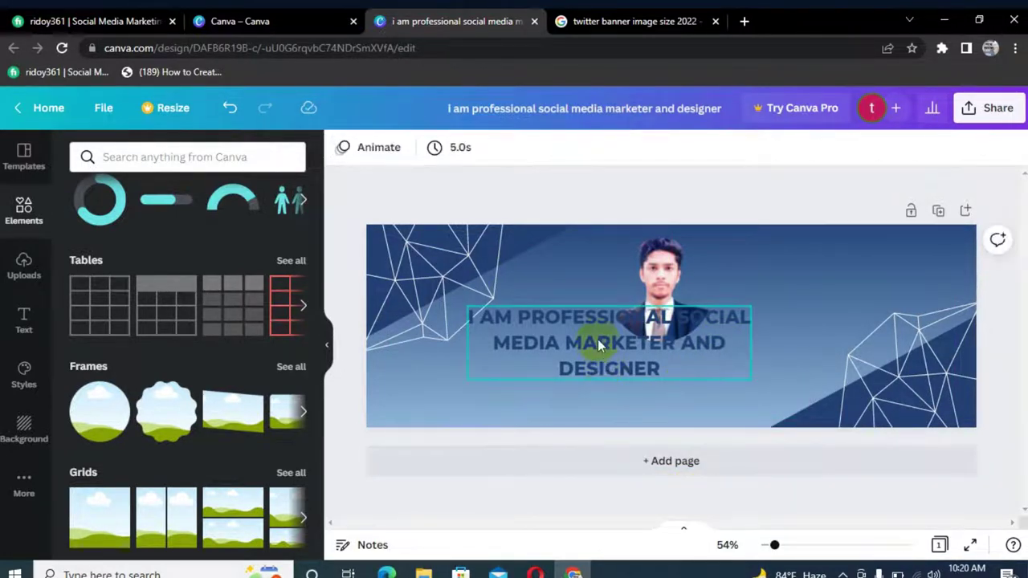
Centre the headline directly beneath the circular profile photo.
{"action": "left_click_drag", "start_coordinate": [597, 342], "coordinate": [649, 378]}
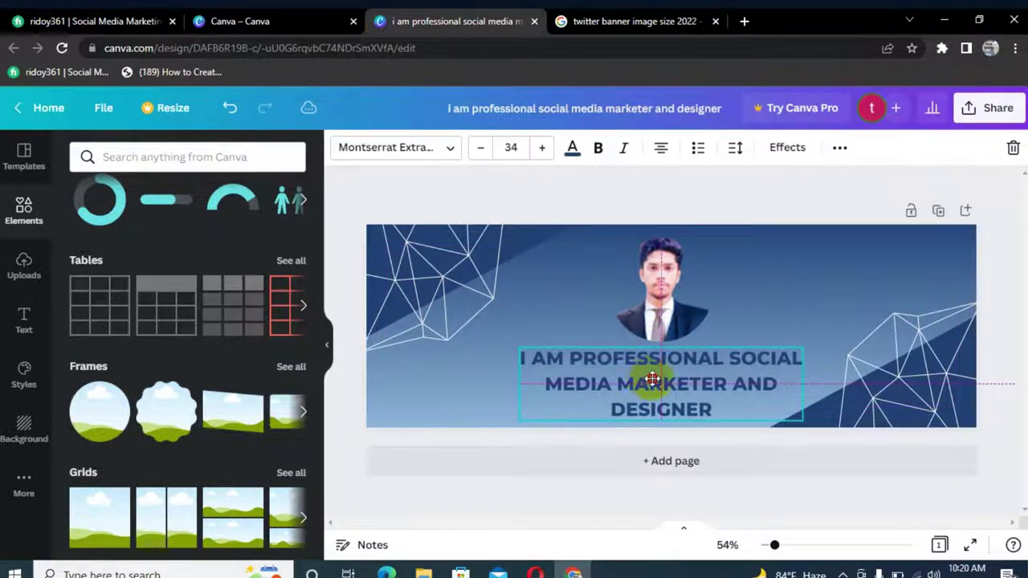
{"action": "left_click", "coordinate": [652, 287]}
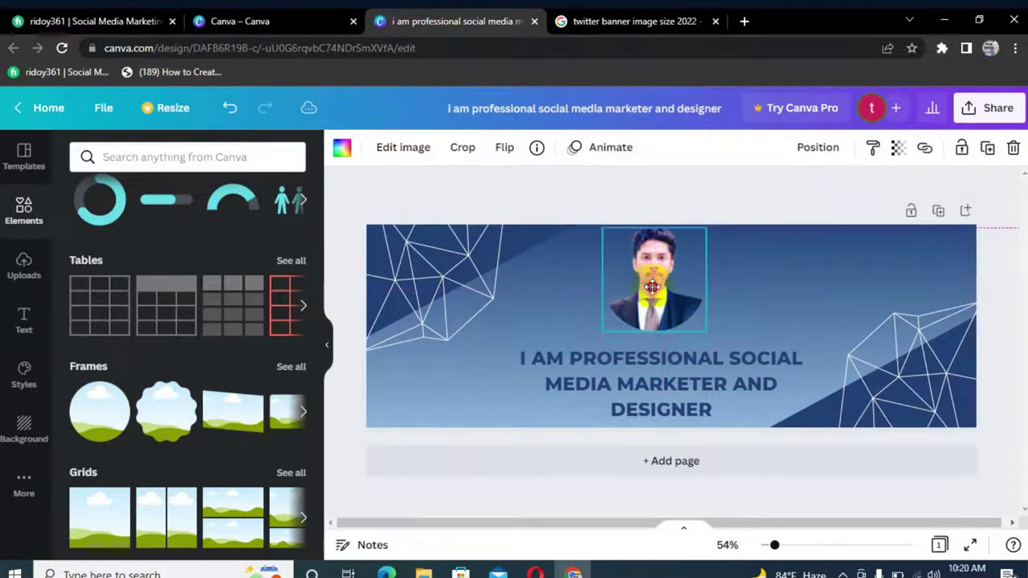
{"action": "left_click", "coordinate": [674, 370]}
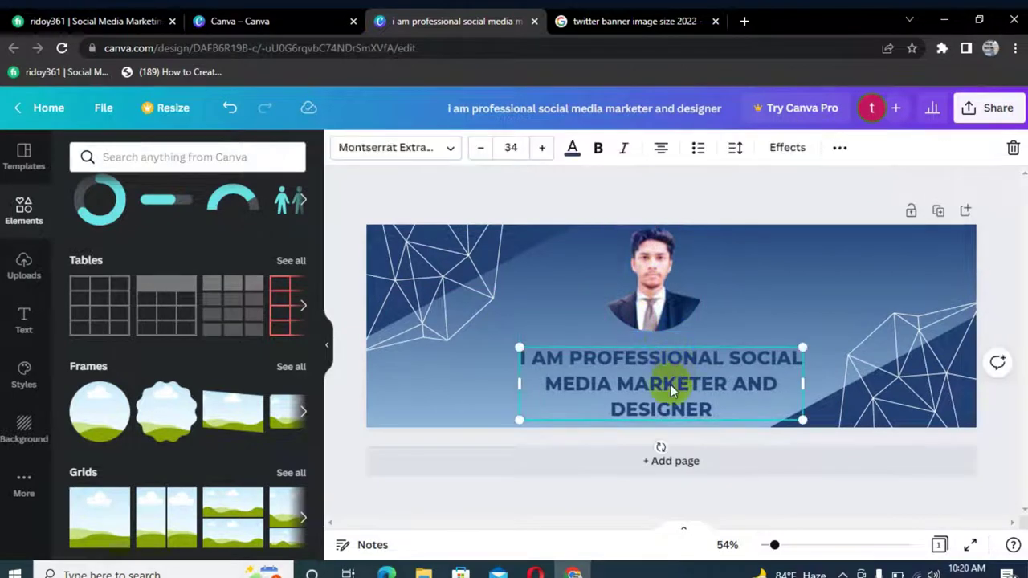
{"action": "left_click_drag", "start_coordinate": [670, 385], "coordinate": [673, 371]}
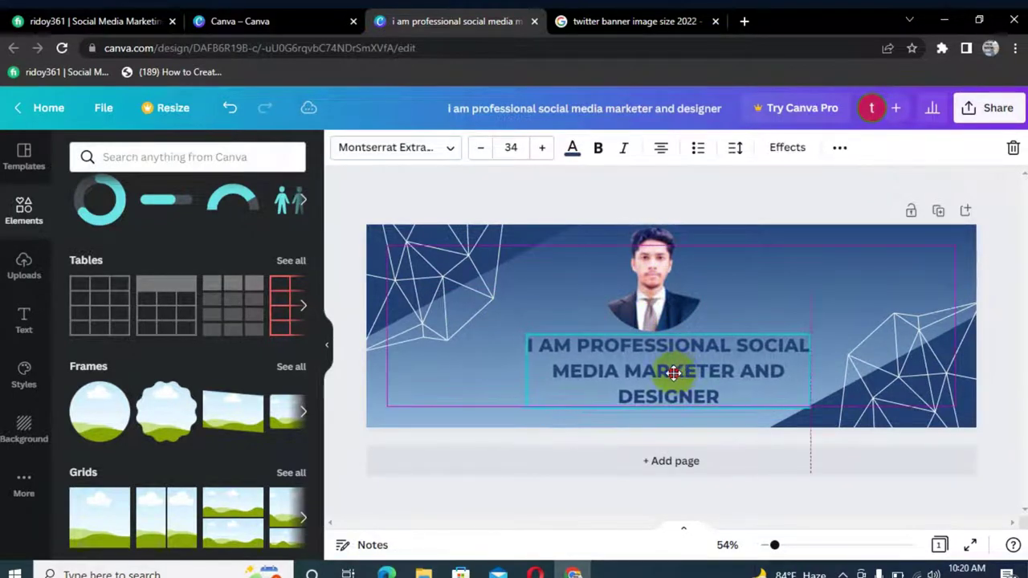
{"action": "left_click_drag", "start_coordinate": [673, 372], "coordinate": [665, 373]}
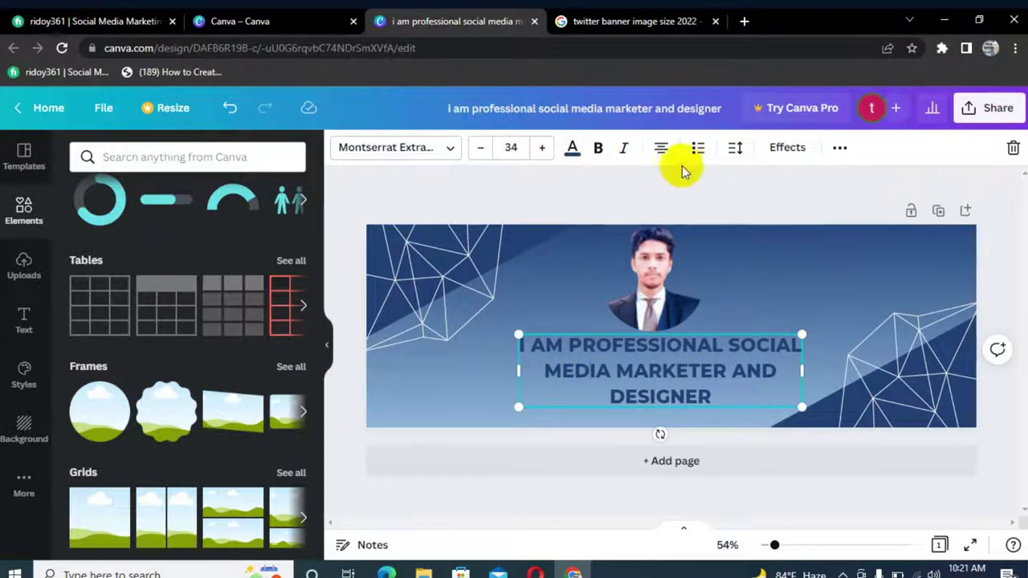
Try cyan, yellow and white on the headline text before settling on black.
{"action": "left_click", "coordinate": [571, 149]}
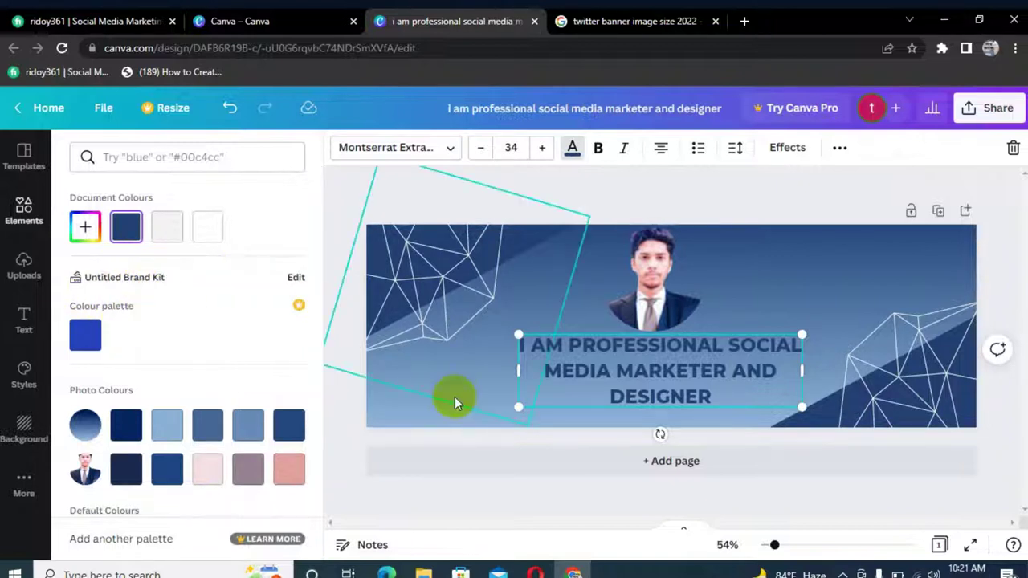
{"action": "scroll", "coordinate": [197, 336], "scroll_direction": "down", "scroll_amount": 1}
{"action": "scroll", "coordinate": [195, 336], "scroll_direction": "down", "scroll_amount": 2}
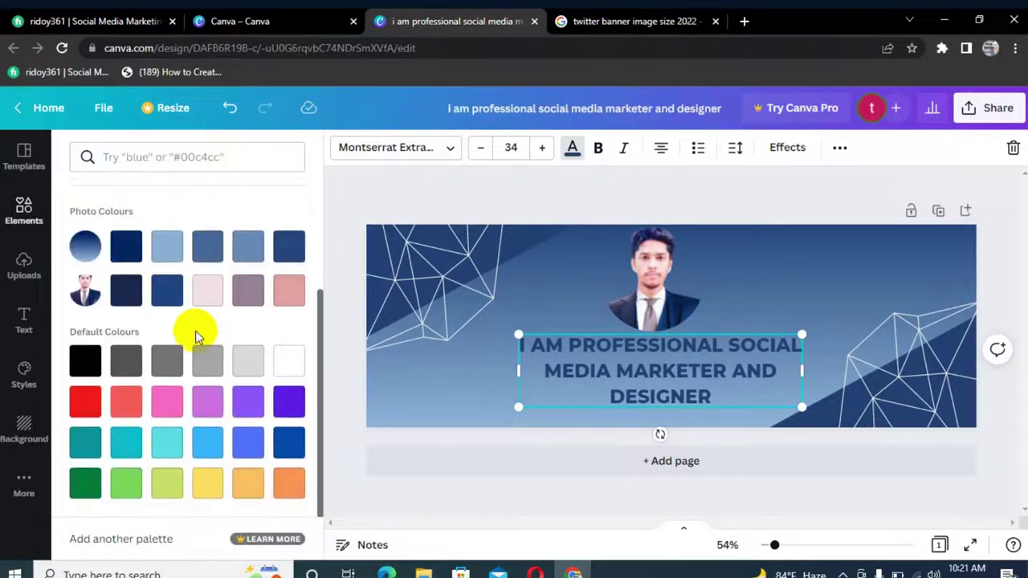
{"action": "left_click", "coordinate": [168, 446]}
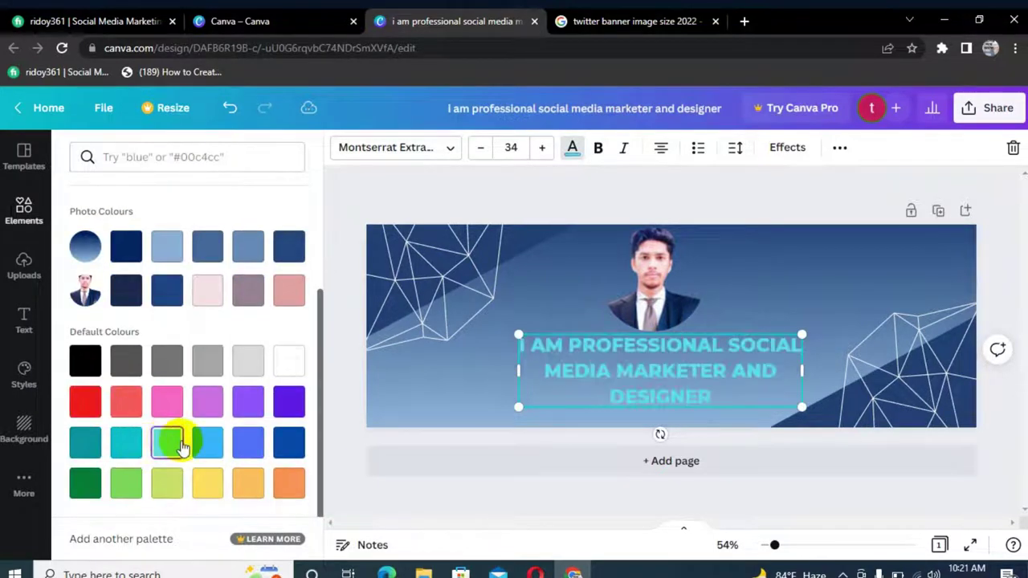
{"action": "left_click", "coordinate": [217, 485]}
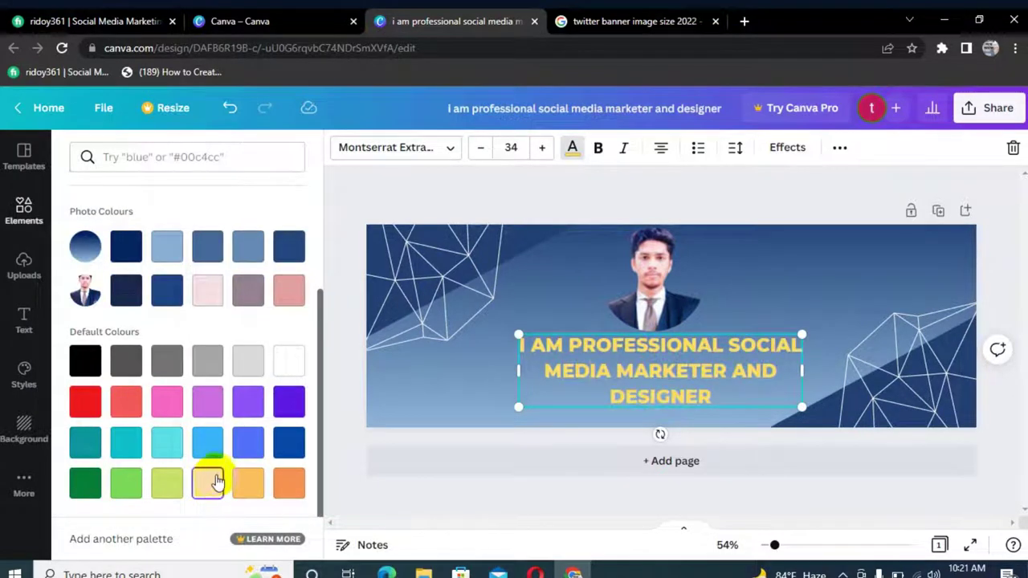
{"action": "left_click", "coordinate": [86, 363]}
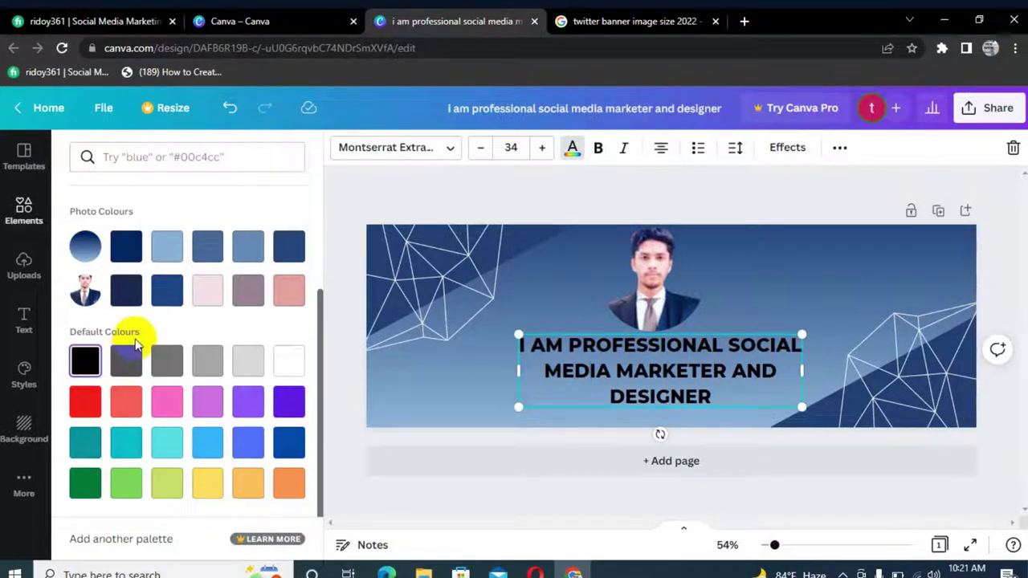
{"action": "left_click", "coordinate": [283, 365]}
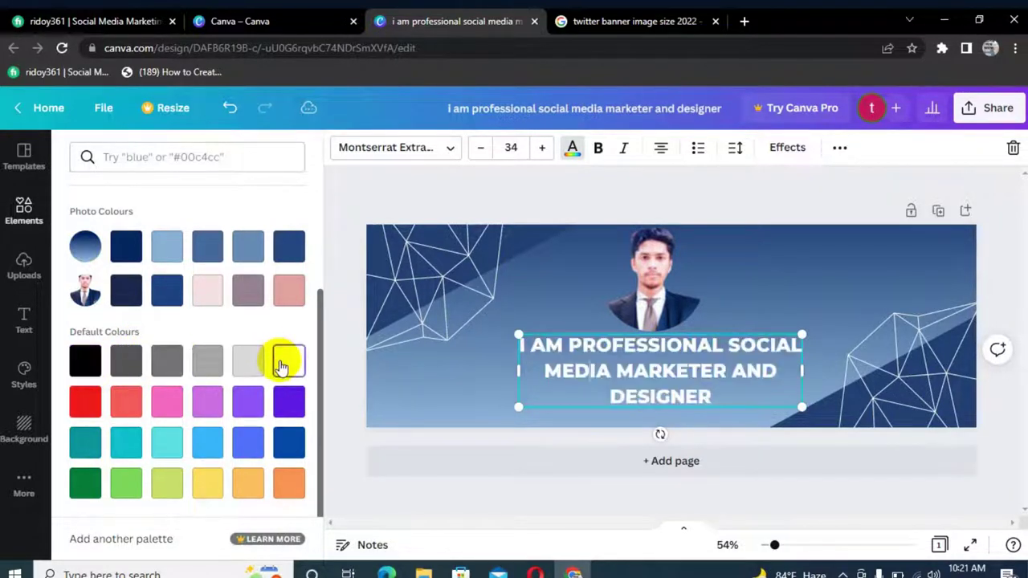
{"action": "left_click", "coordinate": [85, 362]}
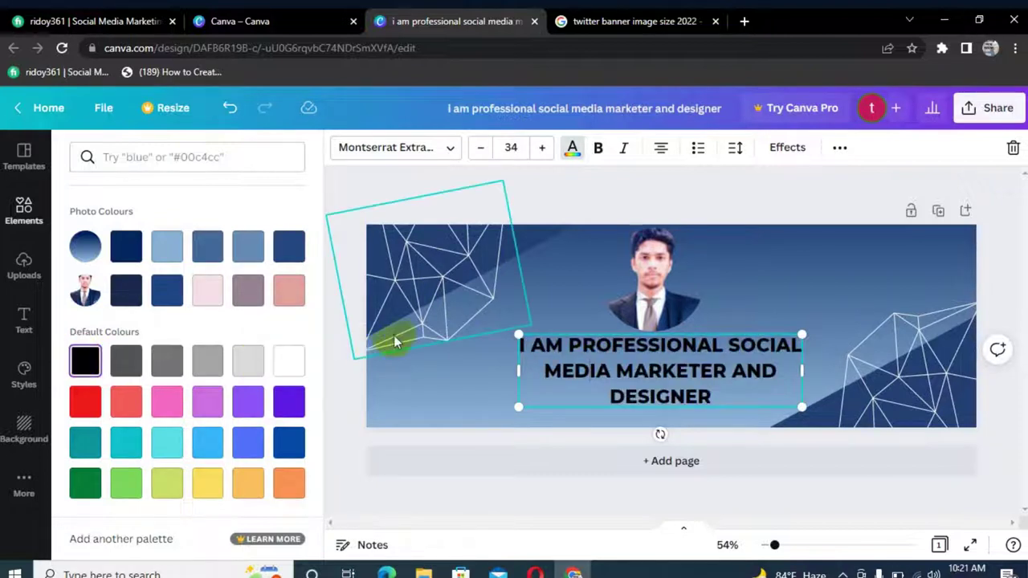
{"action": "left_click", "coordinate": [782, 260]}
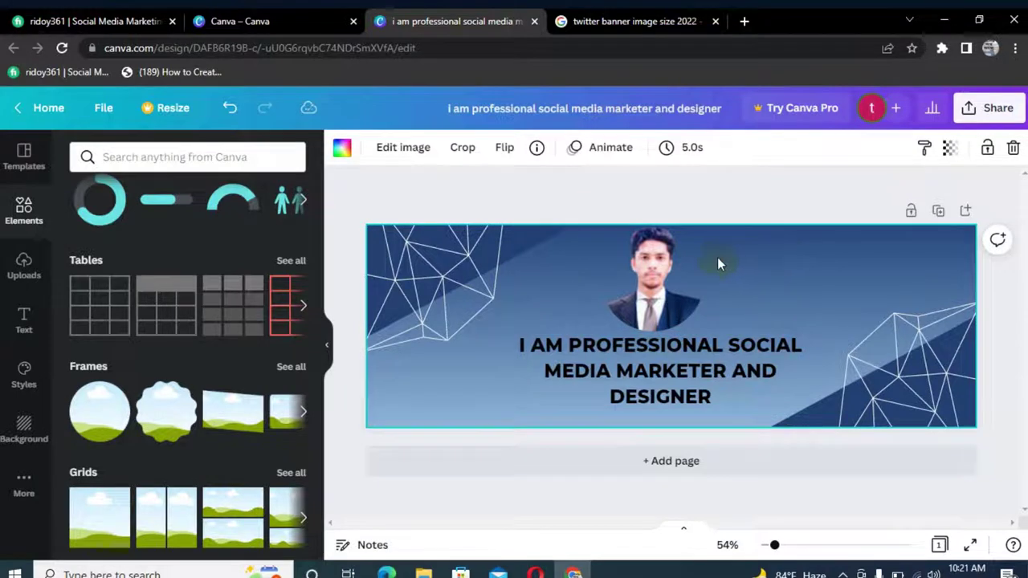
Recolour the banner background from blue to turquoise using the Default Colours palette.
{"action": "left_click", "coordinate": [342, 147]}
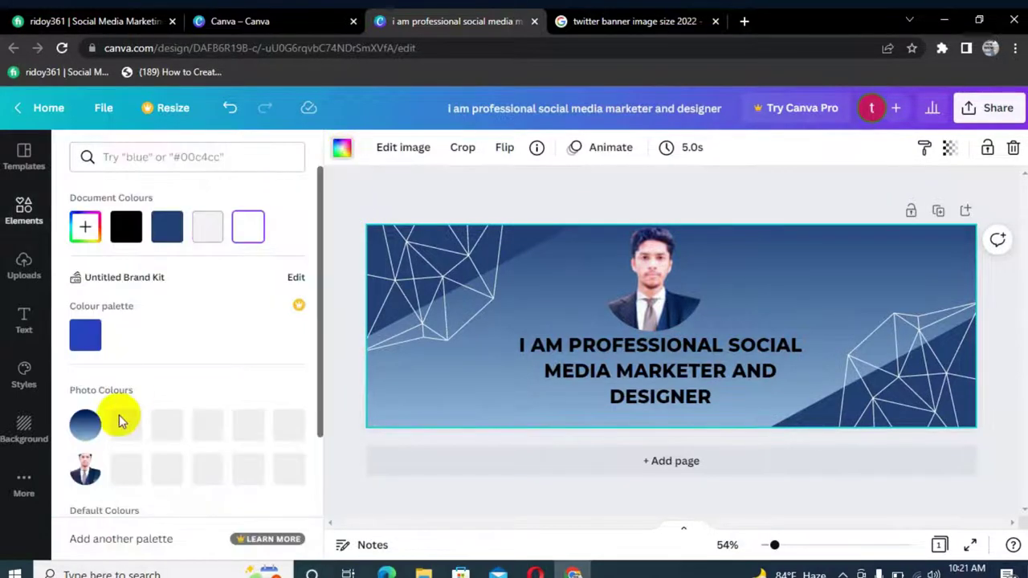
{"action": "scroll", "coordinate": [92, 408], "scroll_direction": "down", "scroll_amount": 1}
{"action": "scroll", "coordinate": [103, 397], "scroll_direction": "down", "scroll_amount": 1}
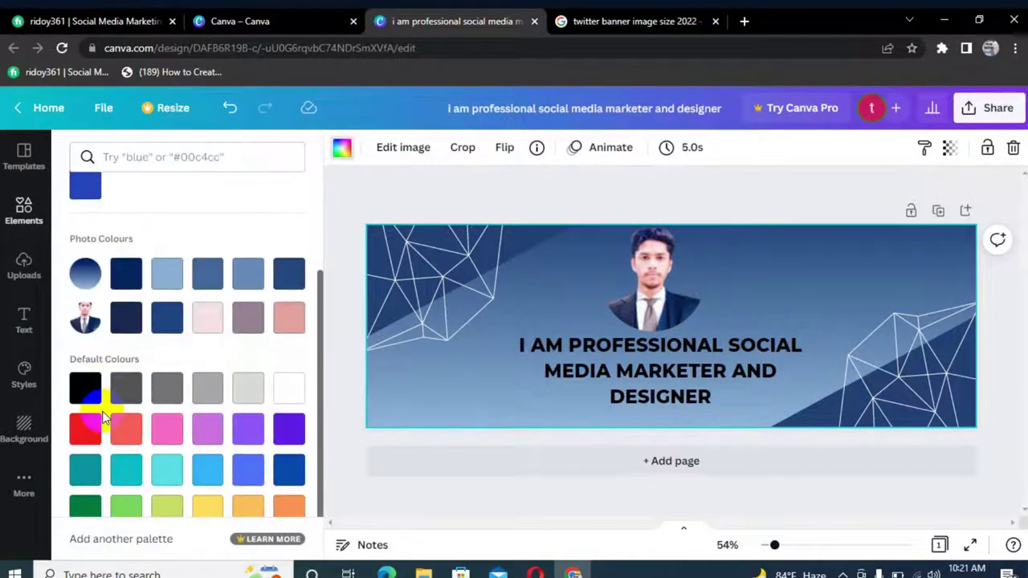
{"action": "left_click", "coordinate": [127, 472]}
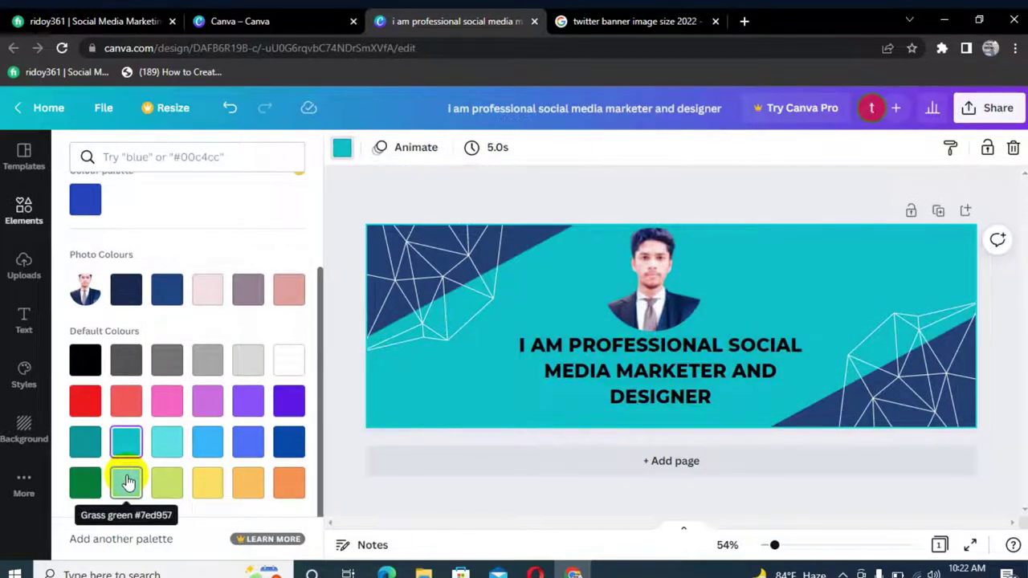
{"action": "mouse_move", "coordinate": [128, 477]}
{"action": "left_mouse_down"}
{"action": "mouse_move", "coordinate": [395, 325]}
{"action": "mouse_move", "coordinate": [465, 302]}
{"action": "mouse_move", "coordinate": [439, 283]}
{"action": "left_mouse_up"}
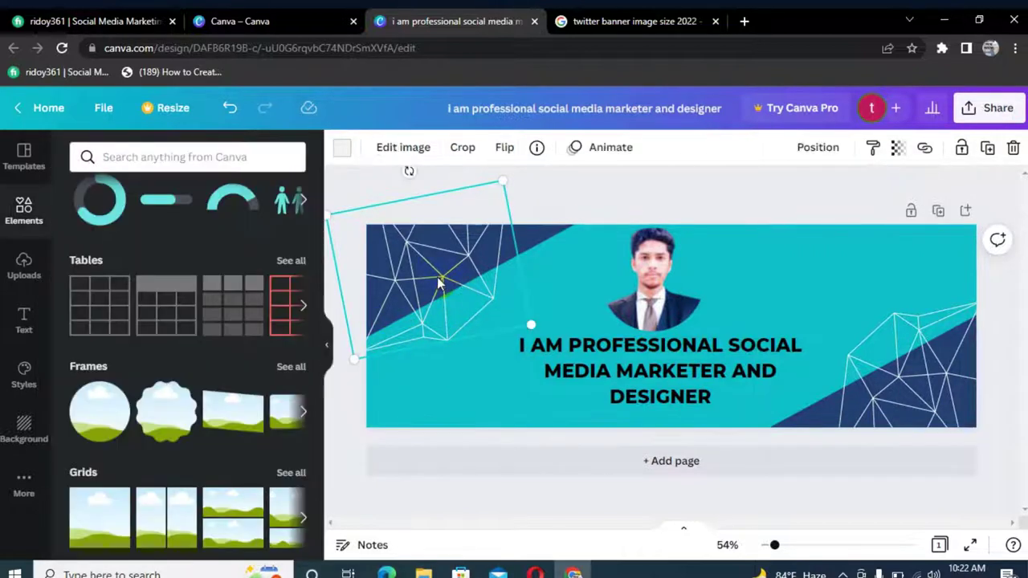
{"action": "left_click", "coordinate": [341, 151]}
{"action": "scroll", "coordinate": [85, 433], "scroll_direction": "down", "scroll_amount": 3}
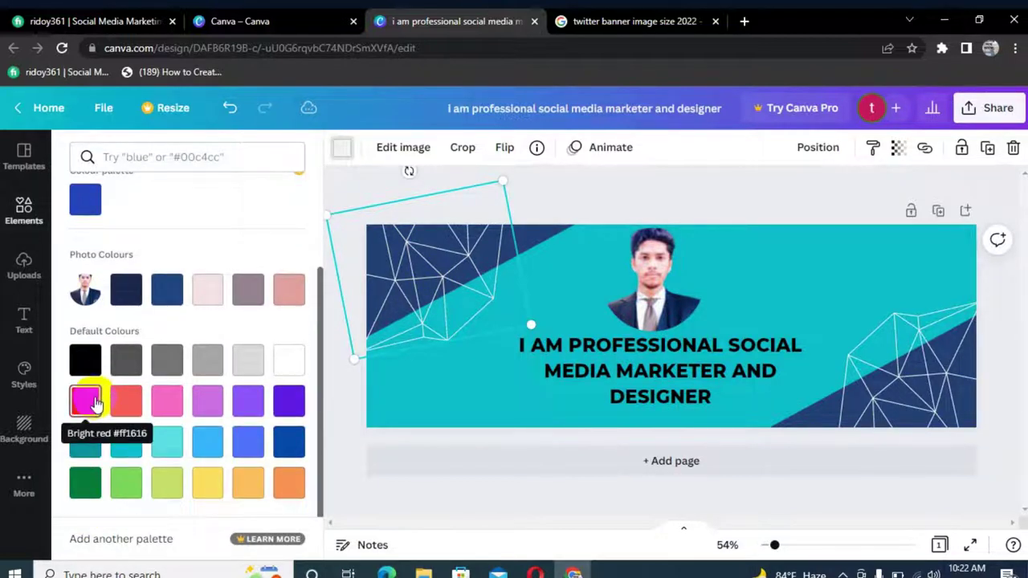
{"action": "left_click", "coordinate": [86, 399]}
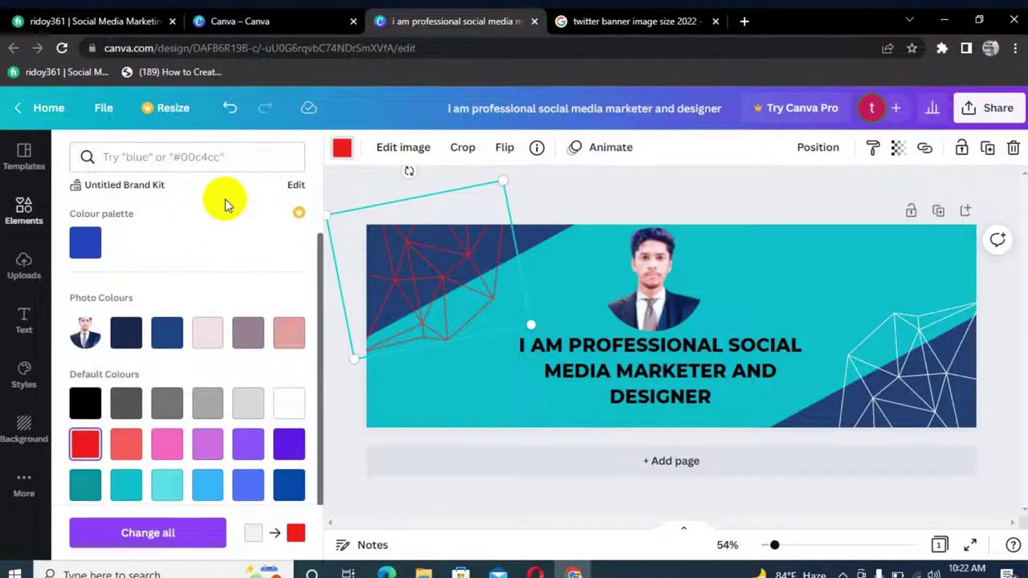
{"action": "scroll", "coordinate": [165, 334], "scroll_direction": "up", "scroll_amount": 2}
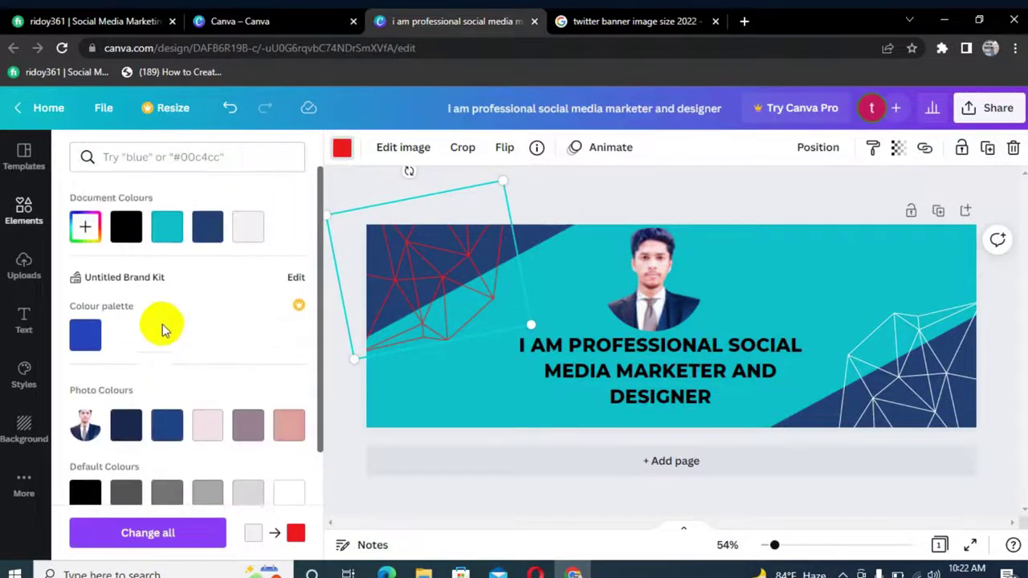
{"action": "left_click", "coordinate": [85, 226]}
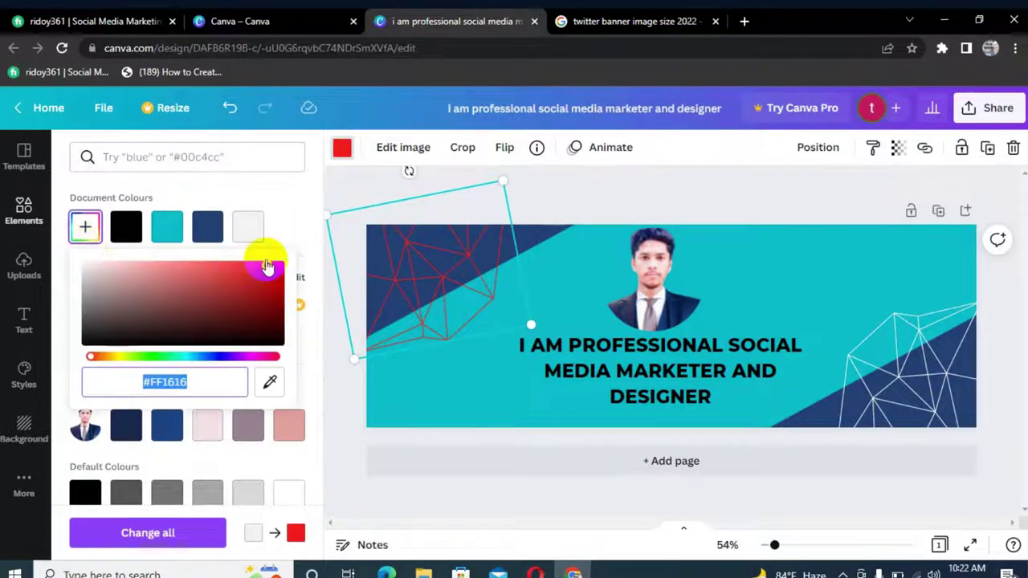
{"action": "left_click_drag", "start_coordinate": [267, 267], "coordinate": [273, 262]}
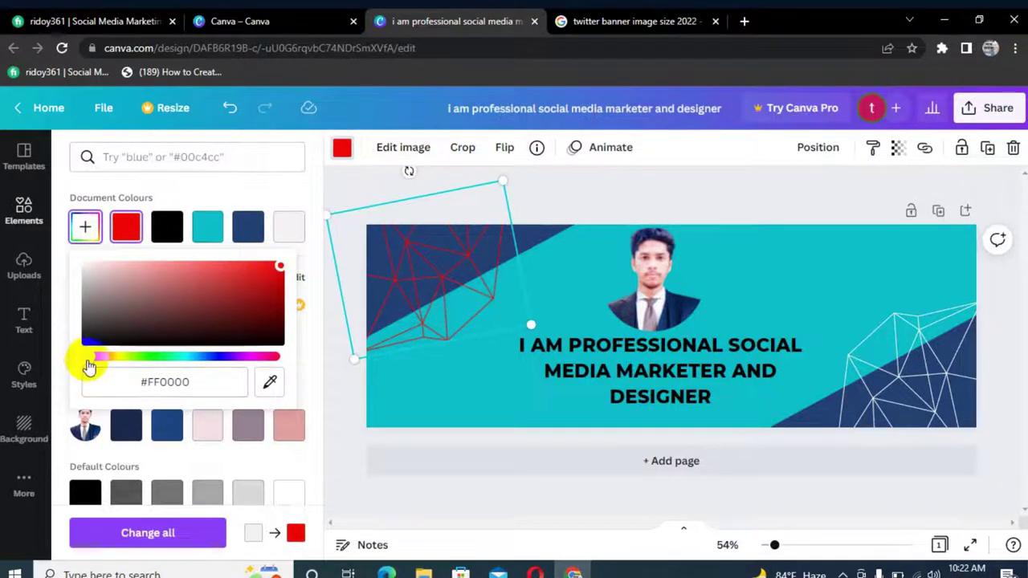
{"action": "mouse_move", "coordinate": [88, 365]}
{"action": "left_mouse_down"}
{"action": "mouse_move", "coordinate": [268, 370]}
{"action": "mouse_move", "coordinate": [171, 371]}
{"action": "mouse_move", "coordinate": [201, 373]}
{"action": "left_mouse_up"}
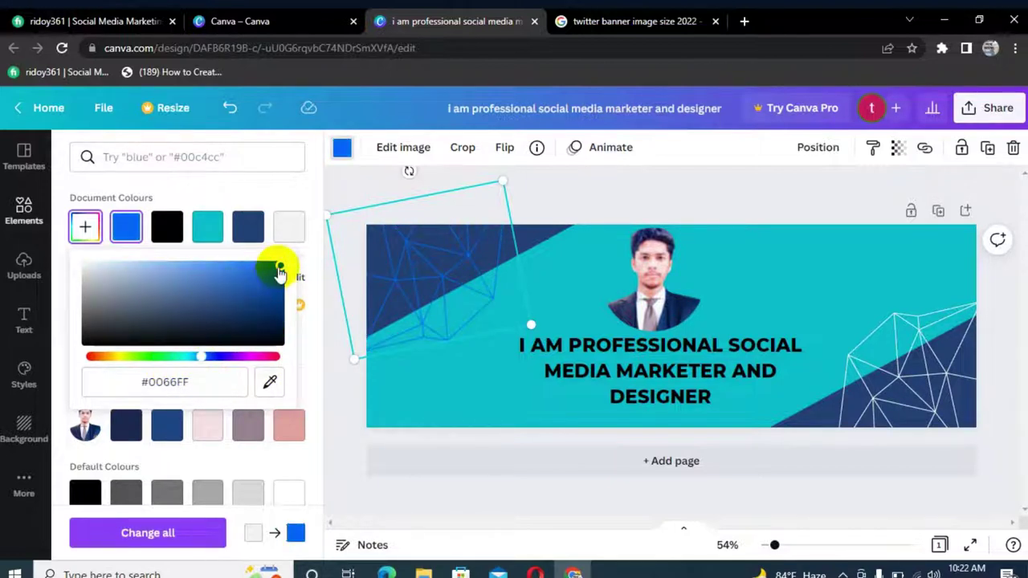
{"action": "left_click", "coordinate": [279, 230]}
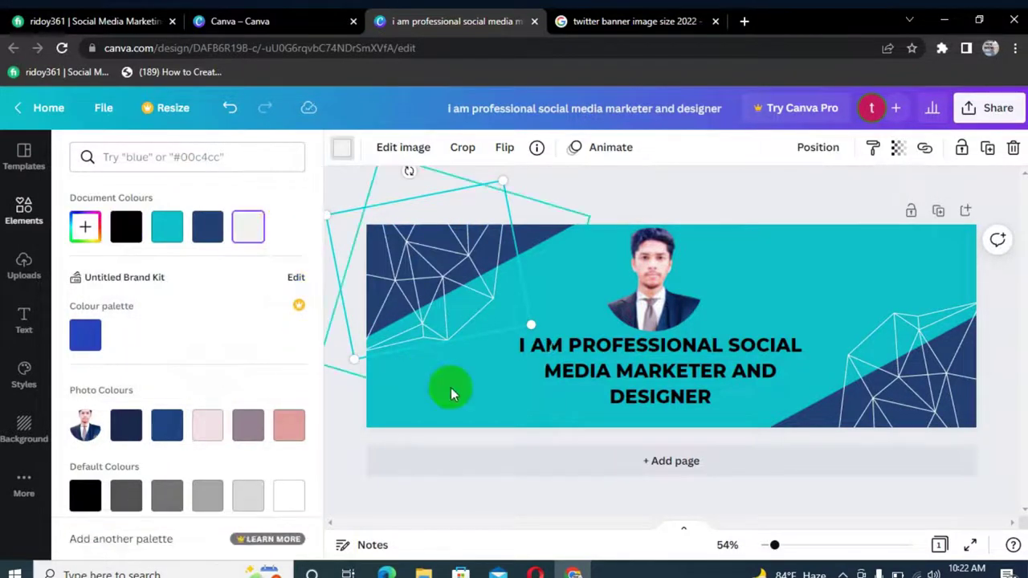
{"action": "key", "text": "Escape"}
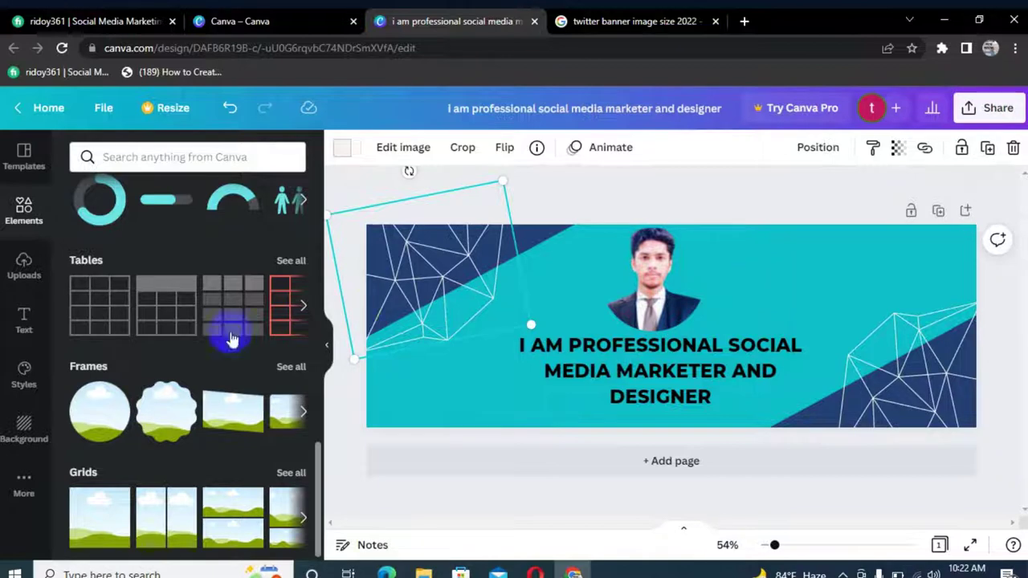
Add the wavy contour-line graphic from Elements onto the banner.
{"action": "scroll", "coordinate": [151, 356], "scroll_direction": "down", "scroll_amount": 1}
{"action": "scroll", "coordinate": [160, 404], "scroll_direction": "up", "scroll_amount": 2}
{"action": "scroll", "coordinate": [163, 393], "scroll_direction": "up", "scroll_amount": 2}
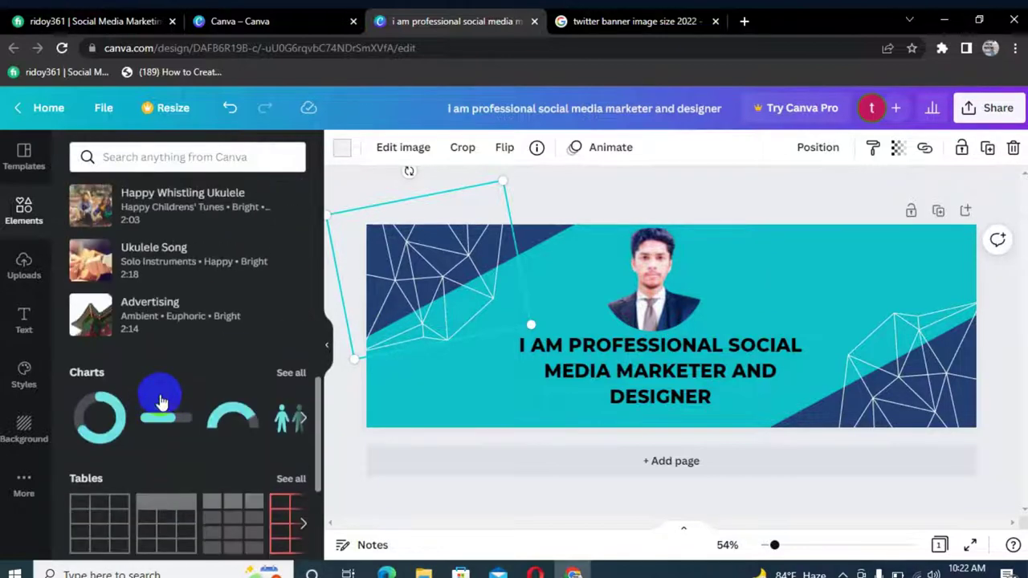
{"action": "scroll", "coordinate": [166, 381], "scroll_direction": "up", "scroll_amount": 5}
{"action": "scroll", "coordinate": [168, 388], "scroll_direction": "up", "scroll_amount": 2}
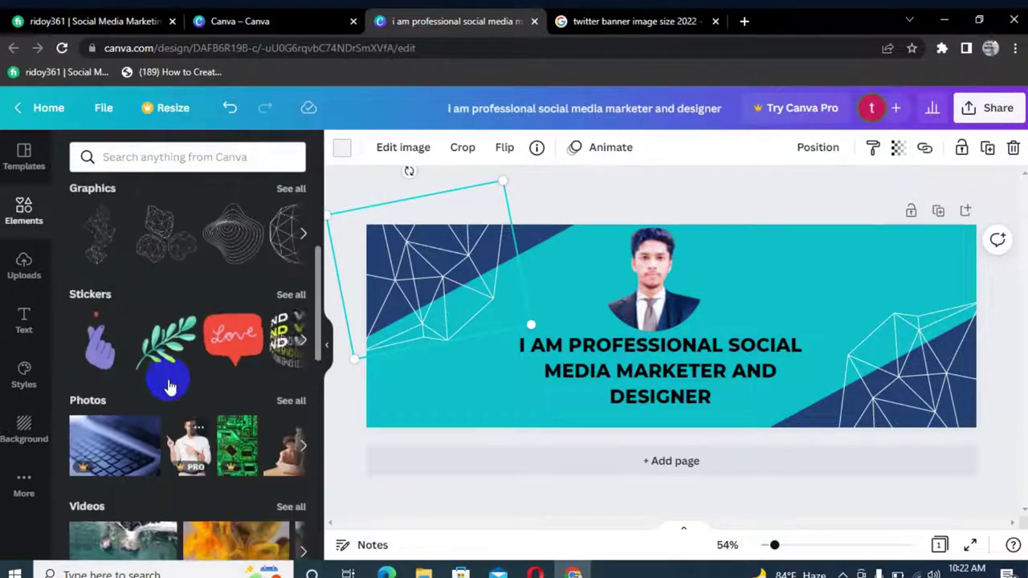
{"action": "scroll", "coordinate": [168, 387], "scroll_direction": "up", "scroll_amount": 2}
{"action": "scroll", "coordinate": [168, 386], "scroll_direction": "up", "scroll_amount": 2}
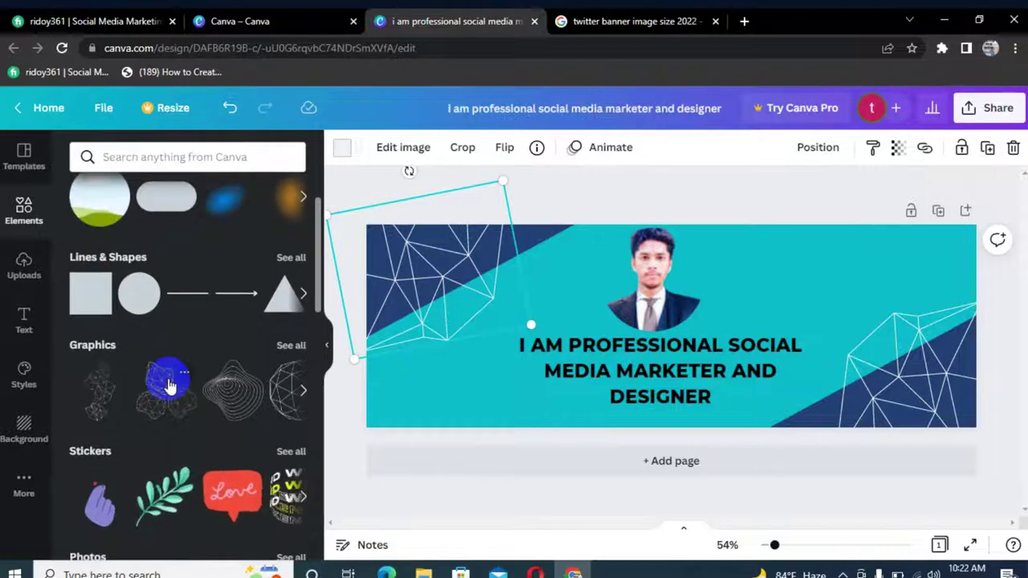
{"action": "scroll", "coordinate": [169, 388], "scroll_direction": "up", "scroll_amount": 2}
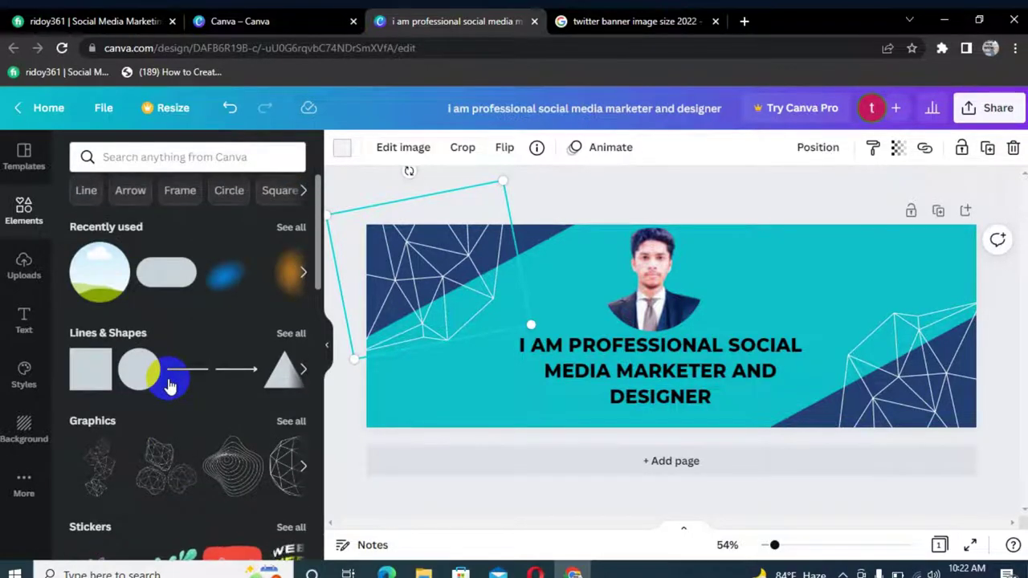
{"action": "scroll", "coordinate": [168, 386], "scroll_direction": "down", "scroll_amount": 3}
{"action": "mouse_move", "coordinate": [246, 319]}
{"action": "left_mouse_down"}
{"action": "mouse_move", "coordinate": [687, 321]}
{"action": "mouse_move", "coordinate": [848, 281]}
{"action": "left_mouse_up"}
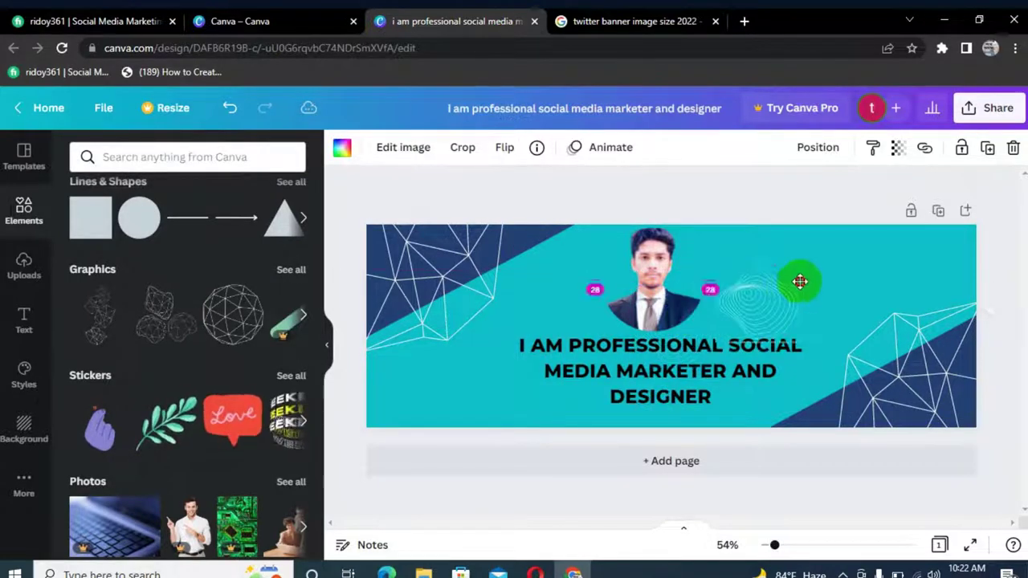
Enlarge the contour-line graphic and place it in the banner's upper-right area.
{"action": "left_click_drag", "start_coordinate": [792, 247], "coordinate": [760, 215]}
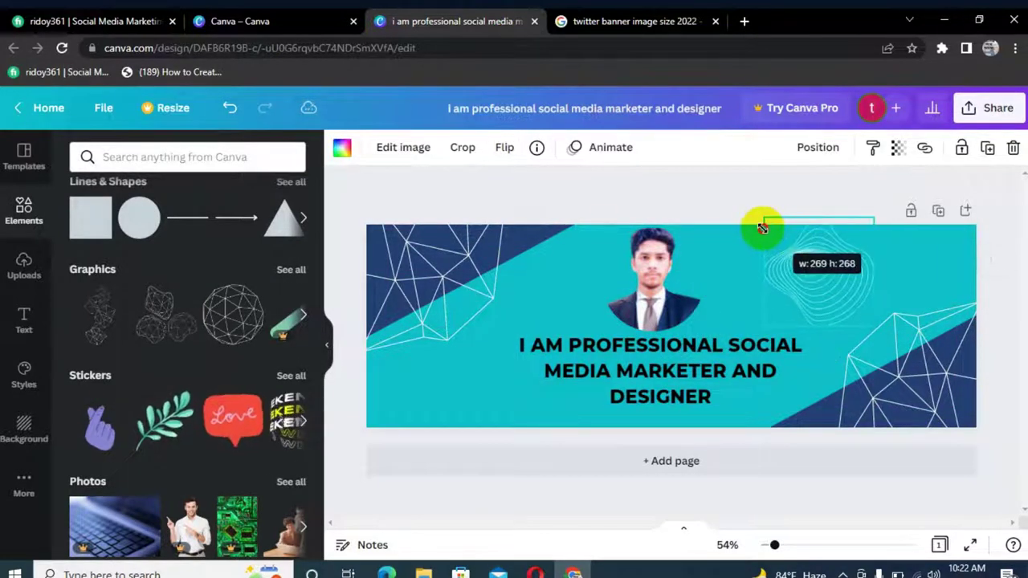
{"action": "left_click_drag", "start_coordinate": [873, 326], "coordinate": [921, 341]}
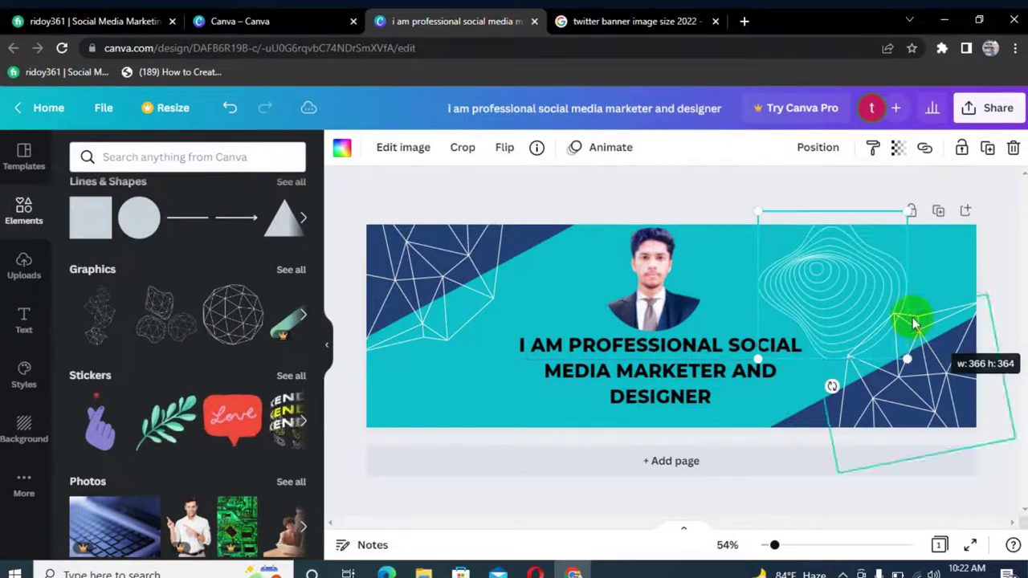
{"action": "left_click_drag", "start_coordinate": [830, 281], "coordinate": [863, 292]}
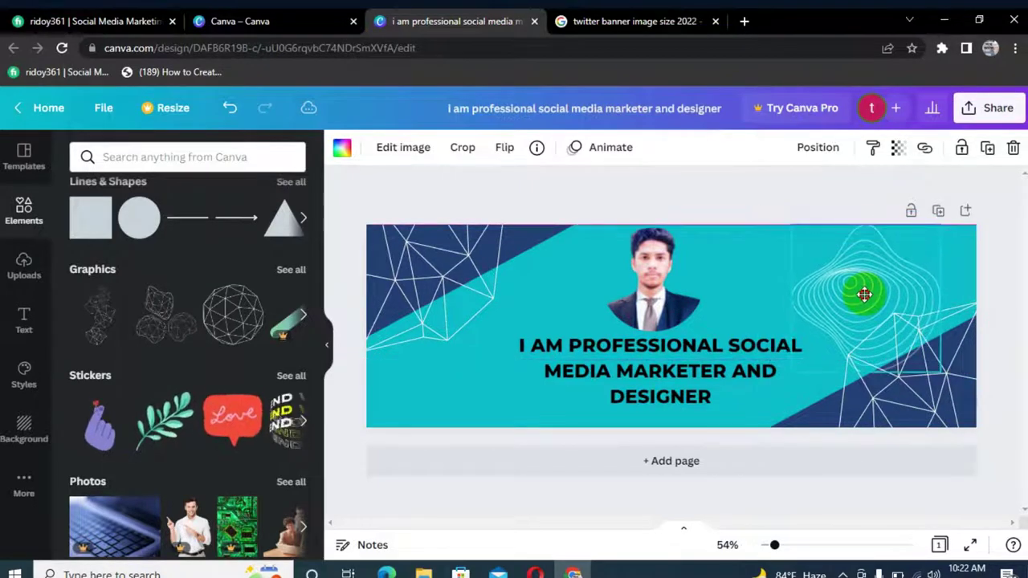
Make the contour-line graphic's lines black.
{"action": "left_click", "coordinate": [342, 147]}
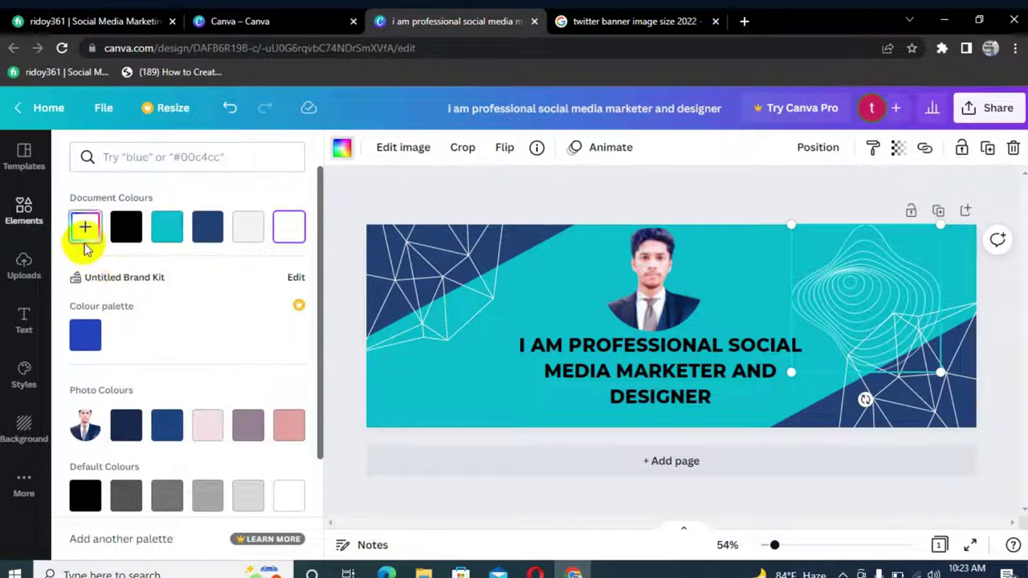
{"action": "scroll", "coordinate": [154, 345], "scroll_direction": "down", "scroll_amount": 1}
{"action": "scroll", "coordinate": [154, 365], "scroll_direction": "down", "scroll_amount": 2}
{"action": "left_click", "coordinate": [205, 486]}
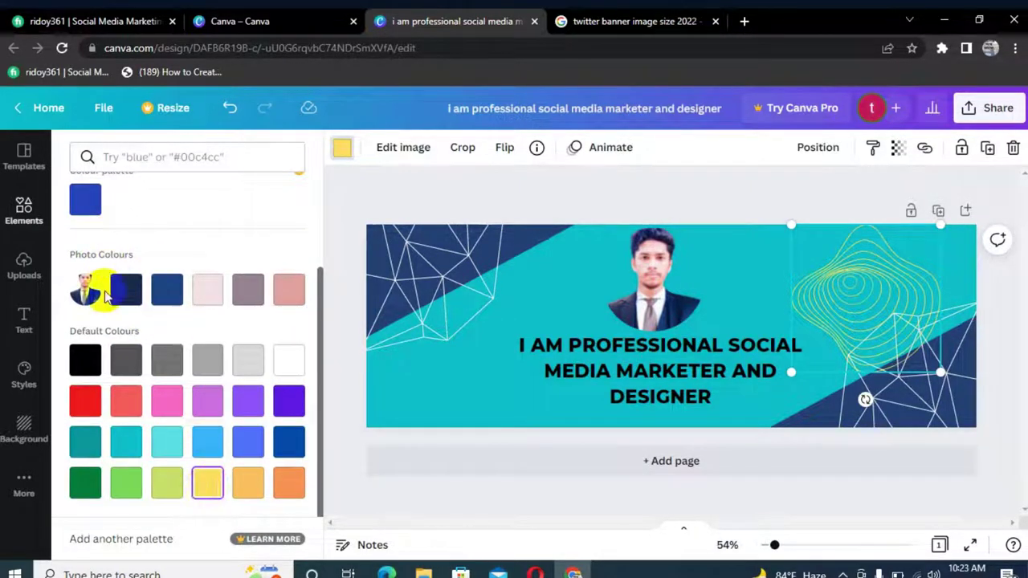
{"action": "left_click", "coordinate": [85, 359]}
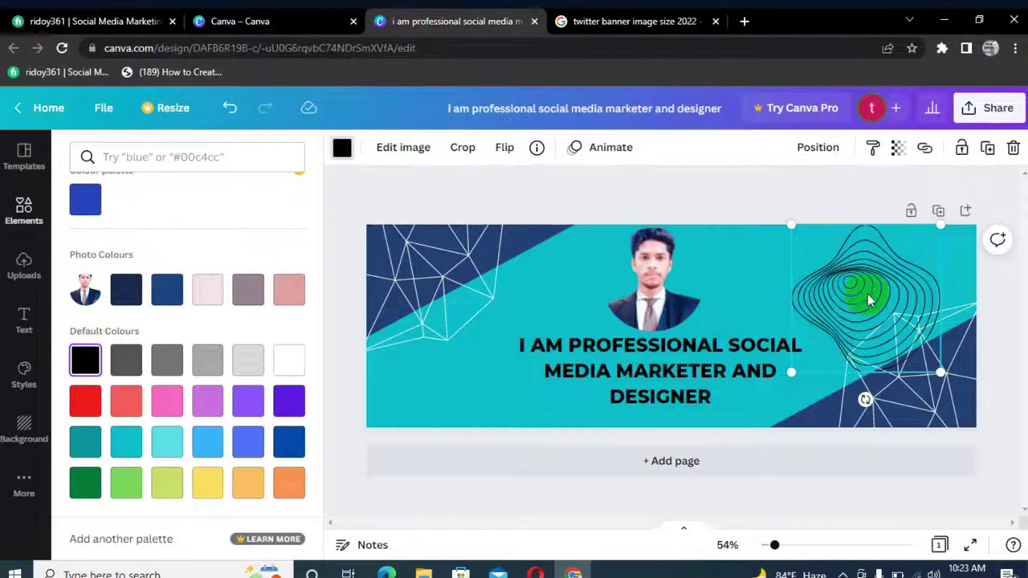
{"action": "mouse_move", "coordinate": [867, 294]}
{"action": "left_mouse_down"}
{"action": "mouse_move", "coordinate": [864, 280]}
{"action": "mouse_move", "coordinate": [850, 288]}
{"action": "left_mouse_up"}
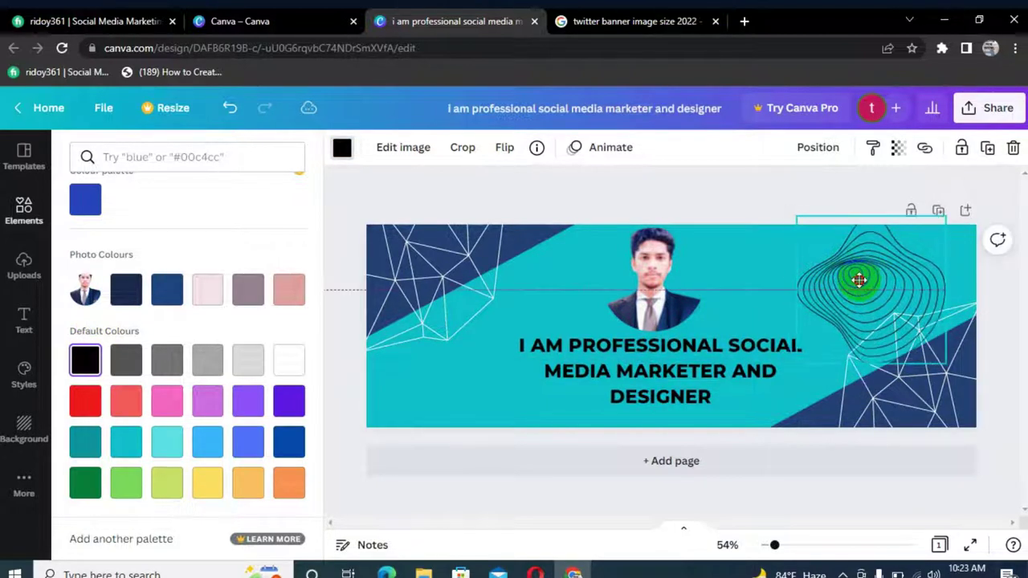
Turn both triangle-network graphics black and move the contour graphic to the bottom edge.
{"action": "left_click", "coordinate": [424, 284]}
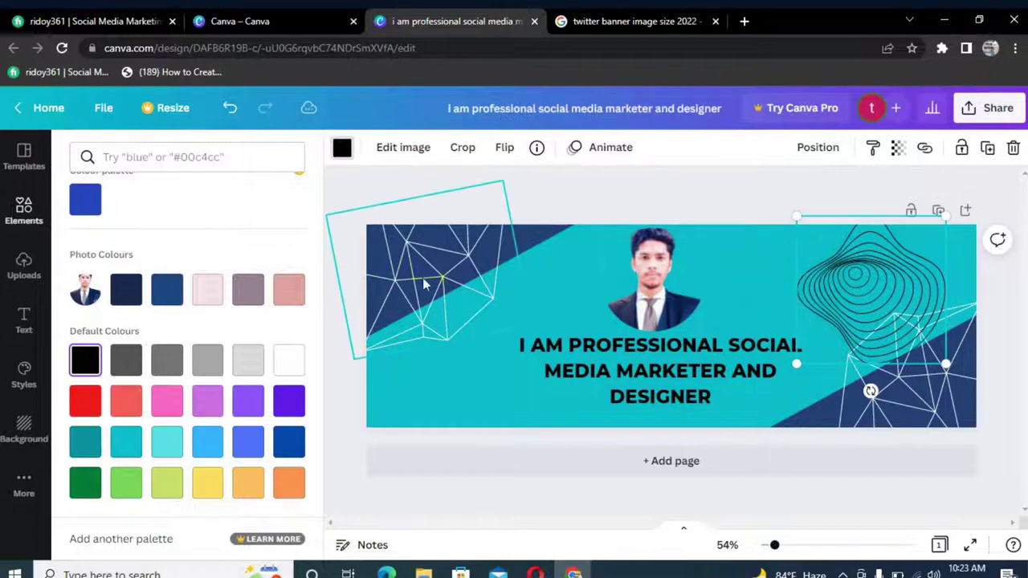
{"action": "left_click", "coordinate": [340, 153]}
{"action": "left_click", "coordinate": [341, 158]}
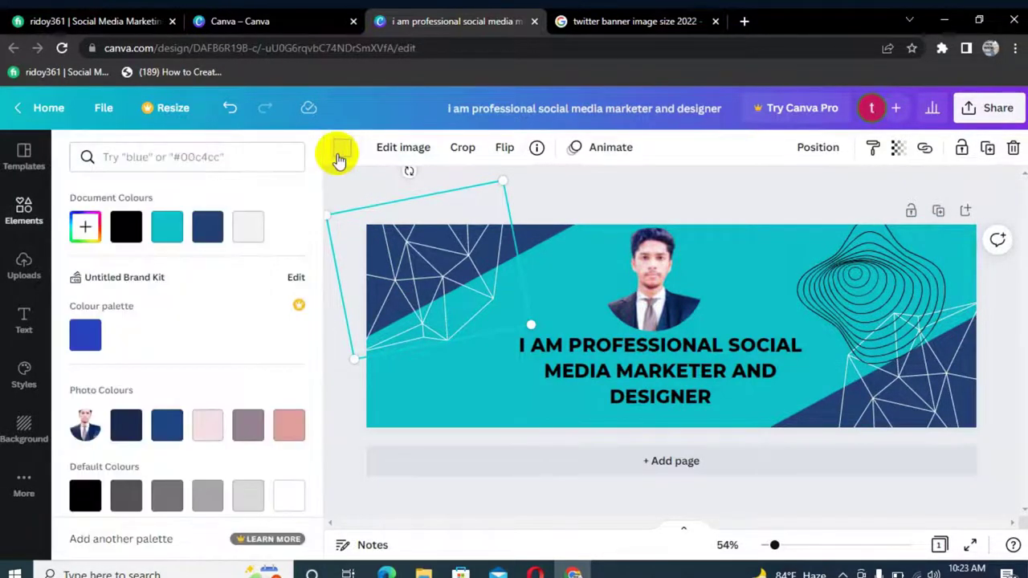
{"action": "left_click", "coordinate": [126, 227]}
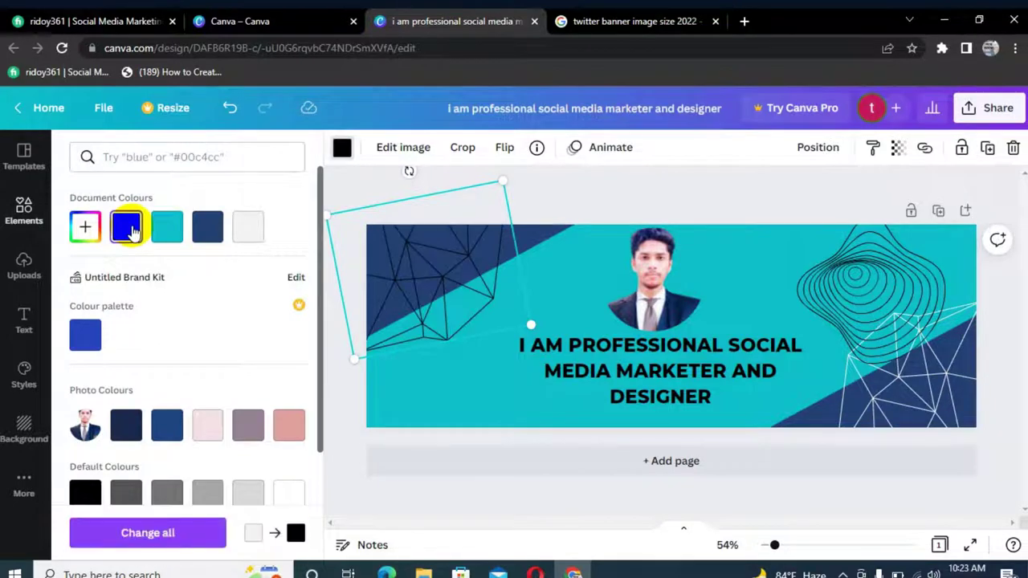
{"action": "left_click", "coordinate": [860, 355]}
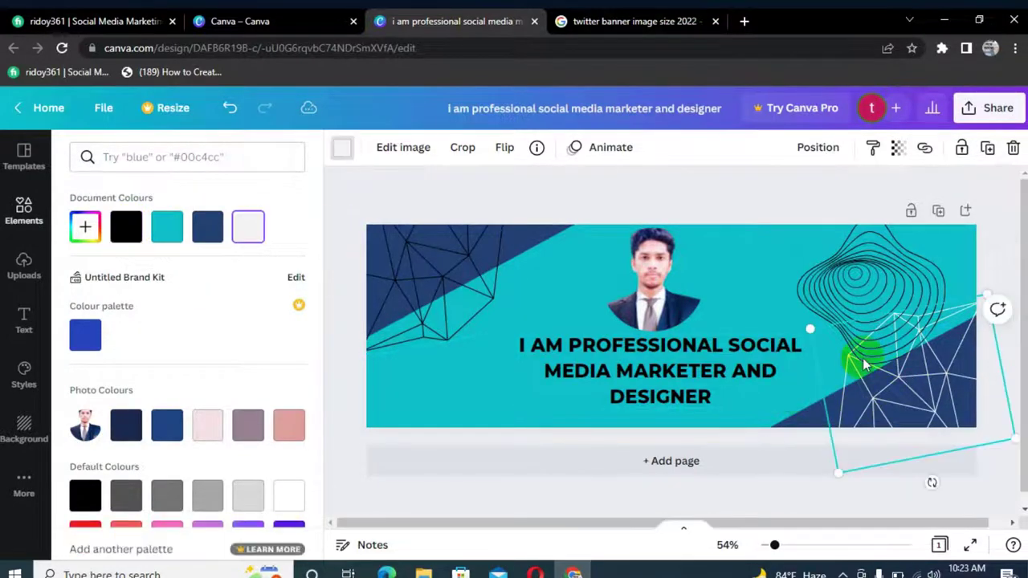
{"action": "left_click", "coordinate": [341, 158]}
{"action": "left_click", "coordinate": [341, 153]}
{"action": "left_click", "coordinate": [128, 229]}
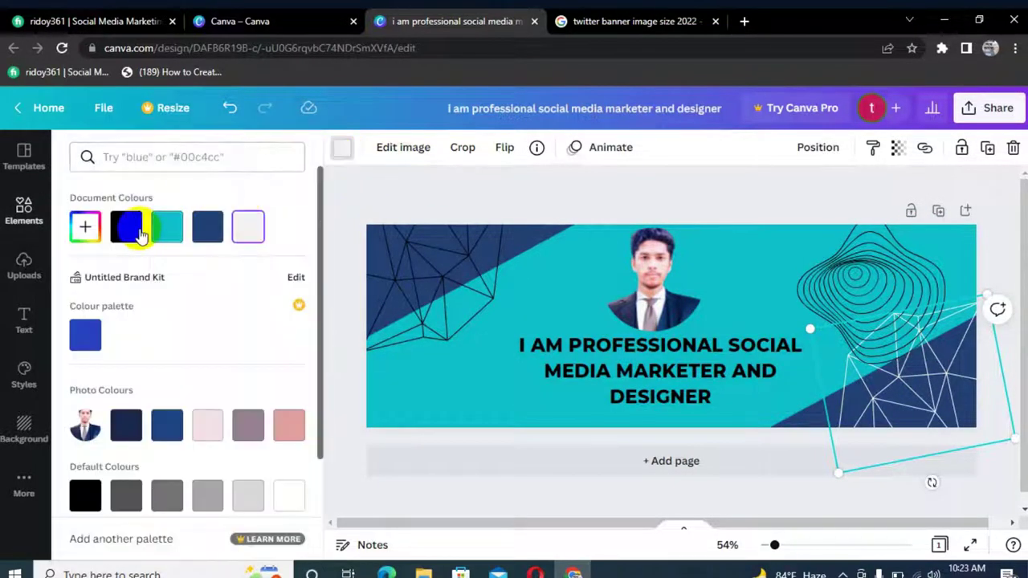
{"action": "left_click", "coordinate": [856, 273]}
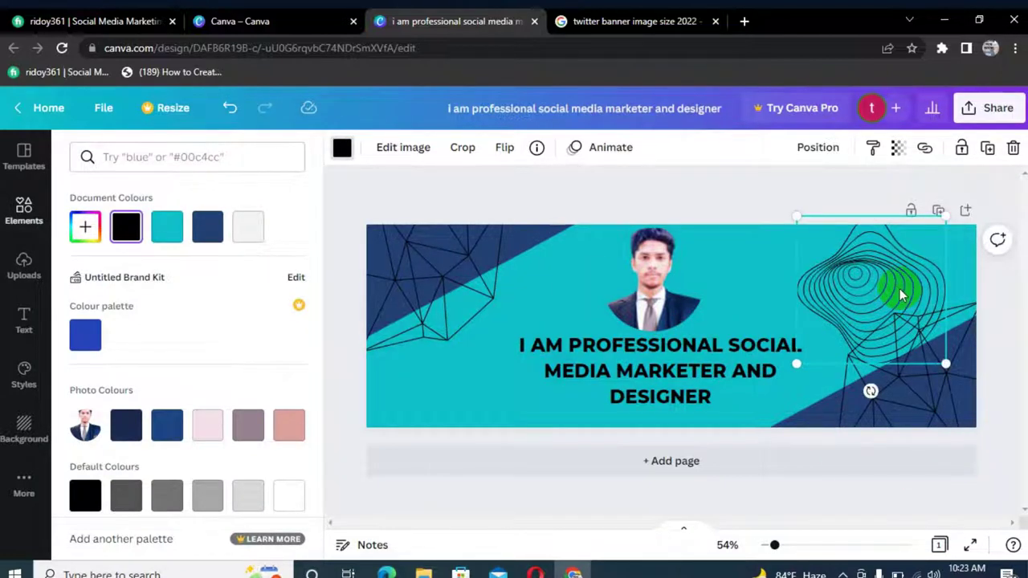
{"action": "left_click_drag", "start_coordinate": [900, 289], "coordinate": [861, 462]}
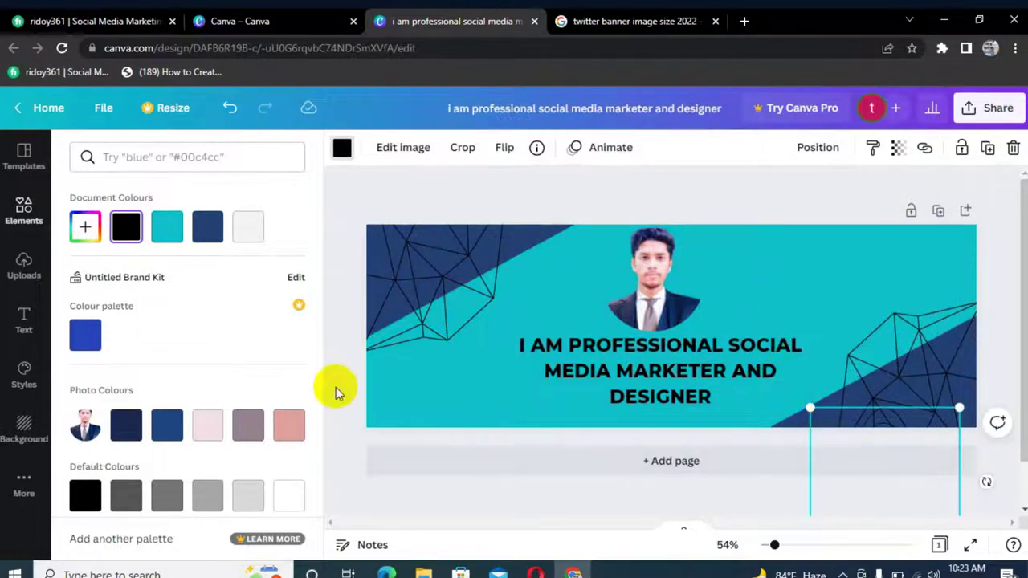
Browse Elements to the Graphics section and show its full collection via See all.
{"action": "left_click", "coordinate": [36, 231]}
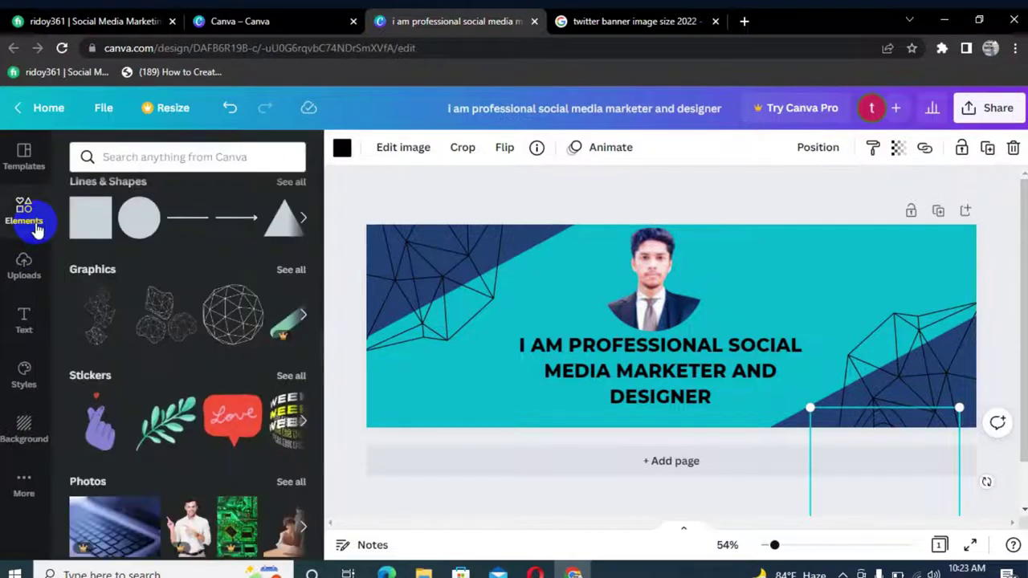
{"action": "scroll", "coordinate": [261, 317], "scroll_direction": "down", "scroll_amount": 1}
{"action": "scroll", "coordinate": [259, 317], "scroll_direction": "down", "scroll_amount": 2}
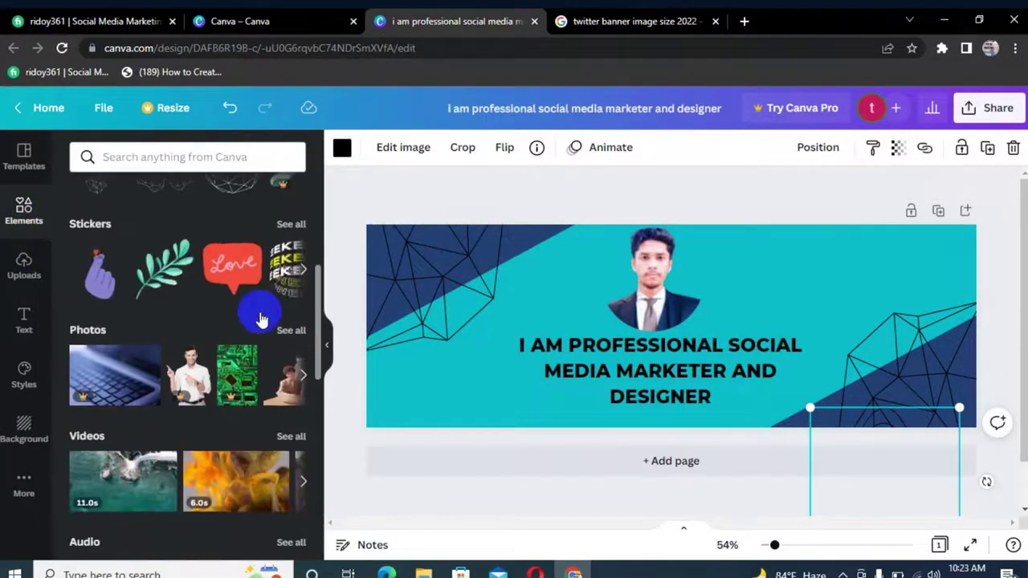
{"action": "scroll", "coordinate": [260, 315], "scroll_direction": "down", "scroll_amount": 3}
{"action": "scroll", "coordinate": [261, 313], "scroll_direction": "down", "scroll_amount": 2}
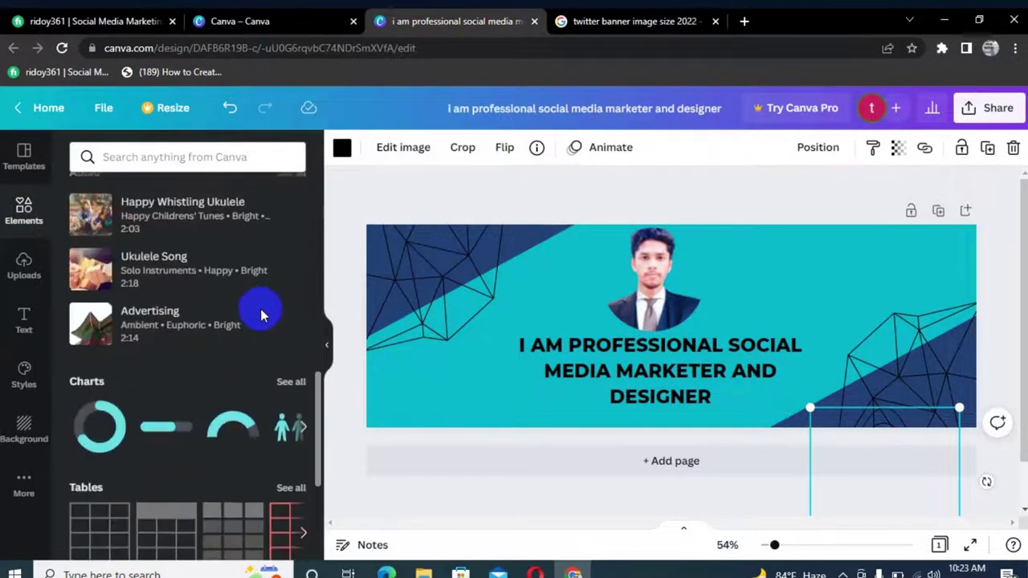
{"action": "scroll", "coordinate": [261, 306], "scroll_direction": "down", "scroll_amount": 1}
{"action": "scroll", "coordinate": [261, 308], "scroll_direction": "up", "scroll_amount": 4}
{"action": "scroll", "coordinate": [261, 311], "scroll_direction": "up", "scroll_amount": 1}
{"action": "scroll", "coordinate": [261, 313], "scroll_direction": "up", "scroll_amount": 5}
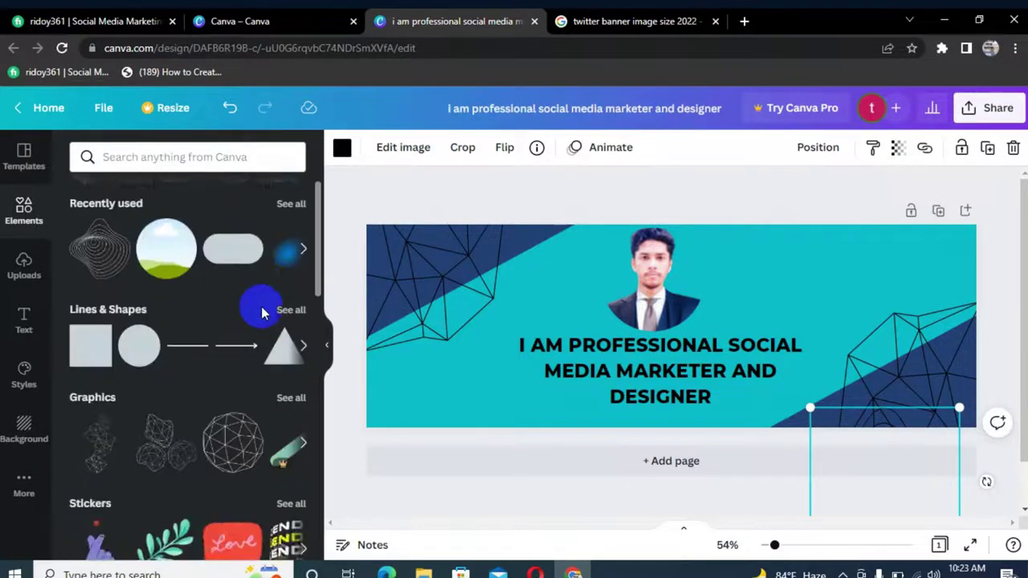
{"action": "scroll", "coordinate": [261, 313], "scroll_direction": "up", "scroll_amount": 1}
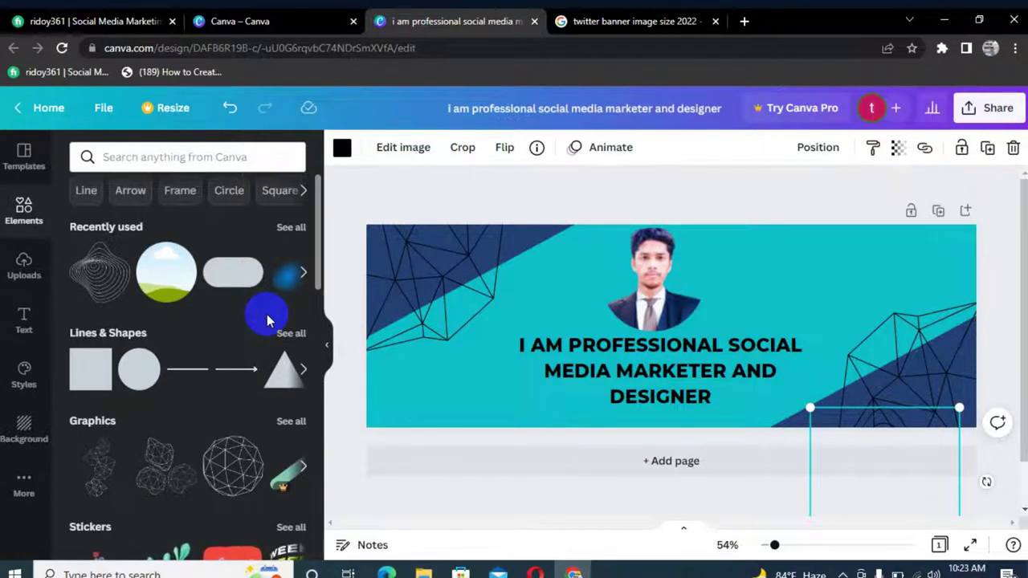
{"action": "scroll", "coordinate": [217, 300], "scroll_direction": "up", "scroll_amount": 1}
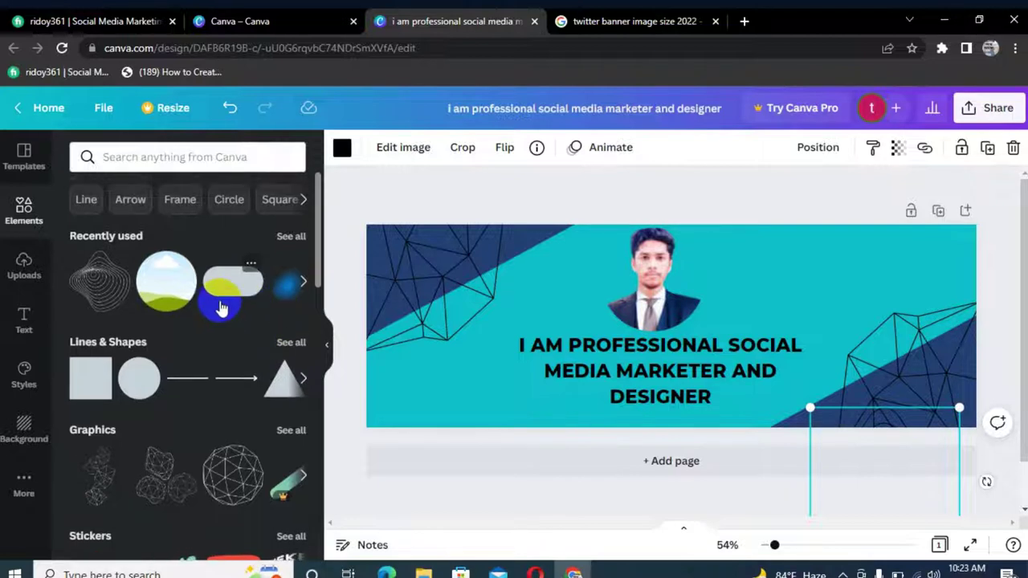
{"action": "scroll", "coordinate": [137, 353], "scroll_direction": "down", "scroll_amount": 1}
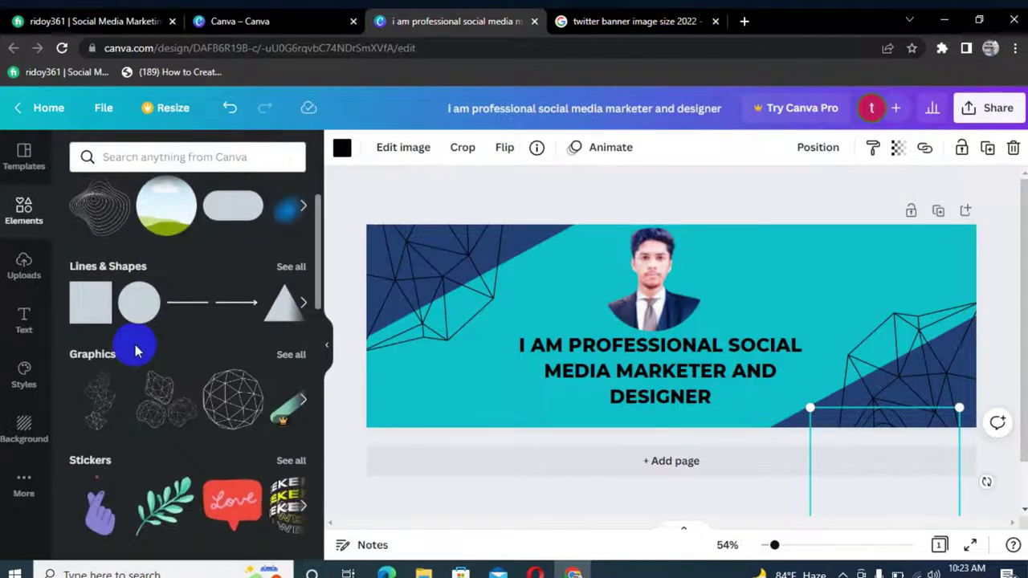
{"action": "scroll", "coordinate": [138, 346], "scroll_direction": "down", "scroll_amount": 1}
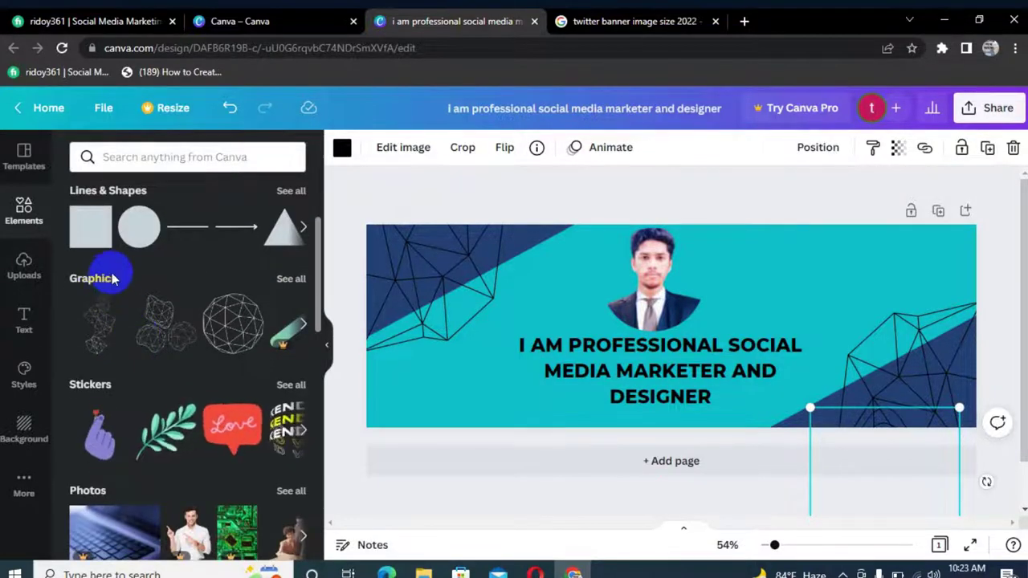
{"action": "left_click", "coordinate": [290, 278]}
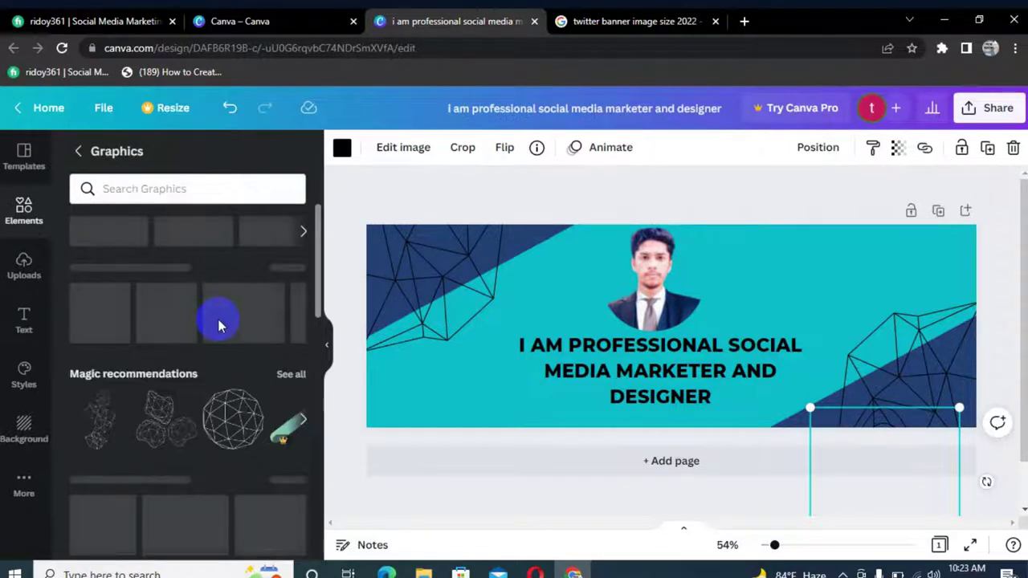
{"action": "scroll", "coordinate": [225, 313], "scroll_direction": "down", "scroll_amount": 1}
{"action": "scroll", "coordinate": [233, 281], "scroll_direction": "up", "scroll_amount": 2}
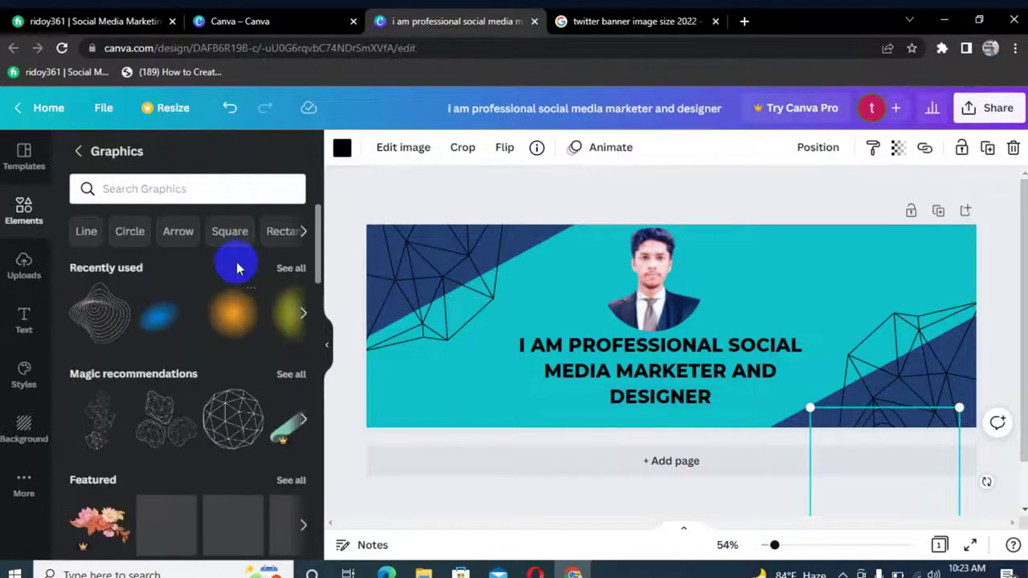
Add the yellow-green gradient from Recently used and stretch it across the whole banner.
{"action": "left_click", "coordinate": [289, 270]}
{"action": "left_click", "coordinate": [185, 318]}
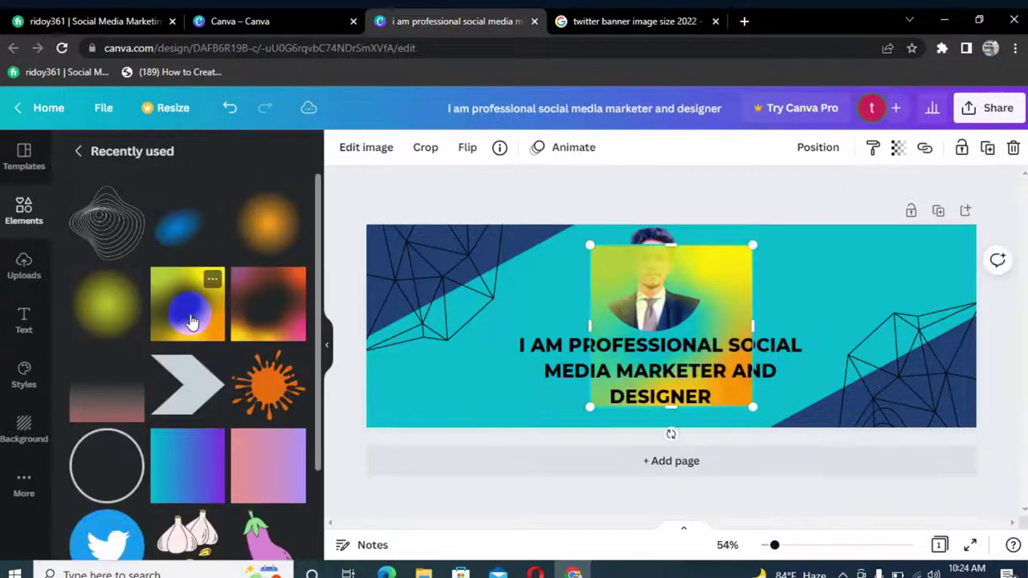
{"action": "left_click_drag", "start_coordinate": [589, 408], "coordinate": [489, 507]}
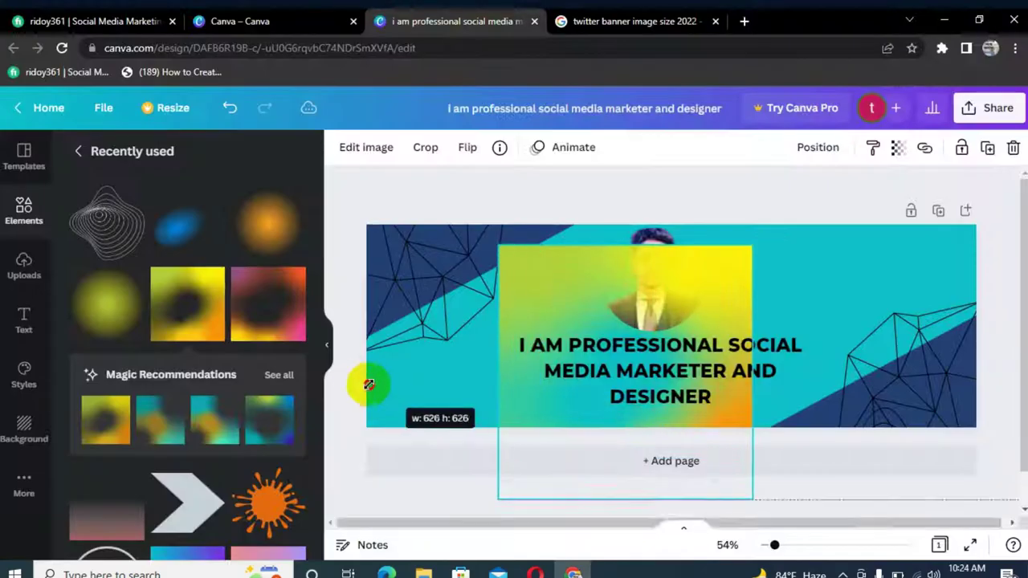
{"action": "left_click_drag", "start_coordinate": [755, 254], "coordinate": [783, 226]}
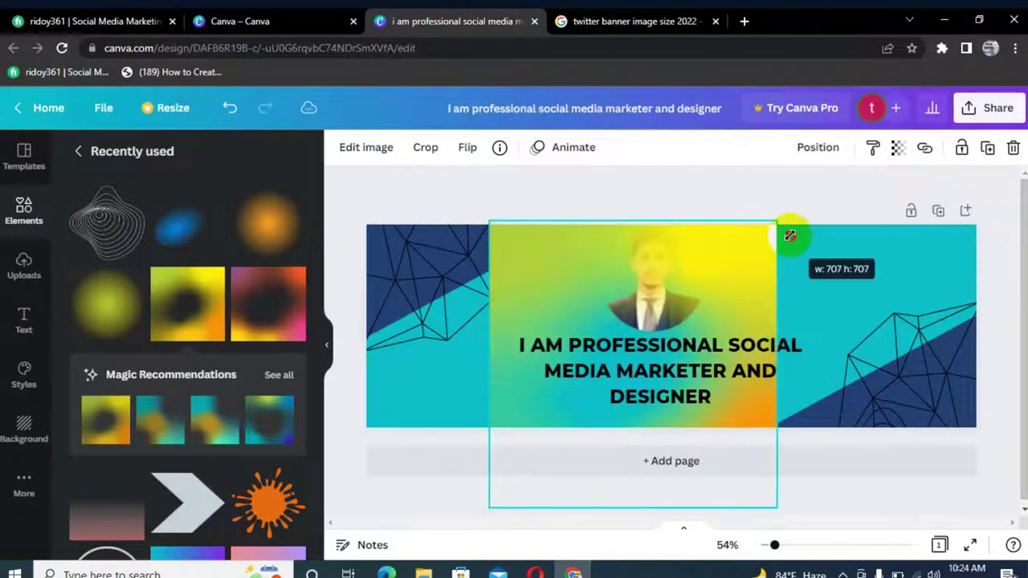
{"action": "left_click_drag", "start_coordinate": [776, 361], "coordinate": [950, 361]}
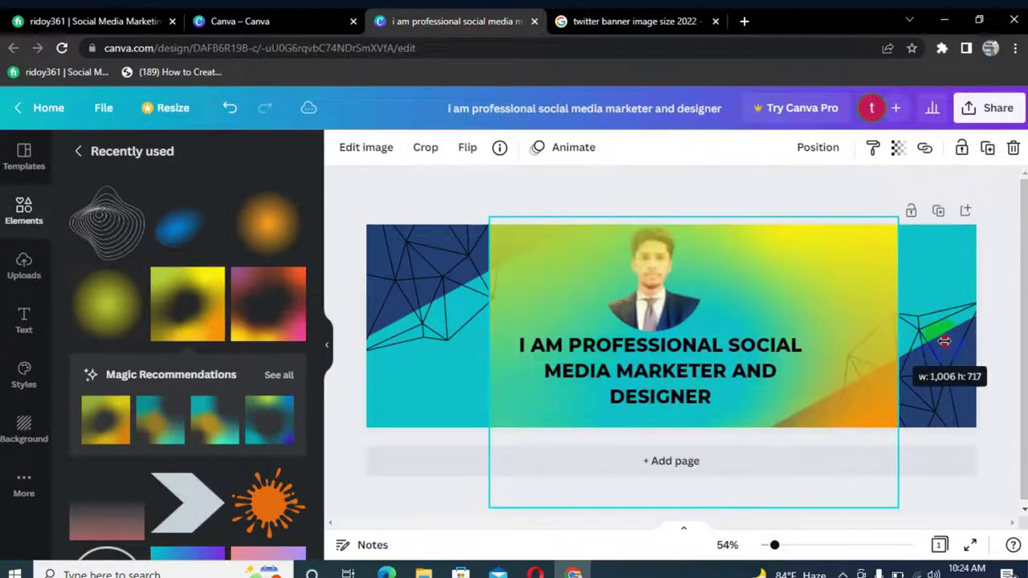
{"action": "left_click_drag", "start_coordinate": [489, 362], "coordinate": [368, 366]}
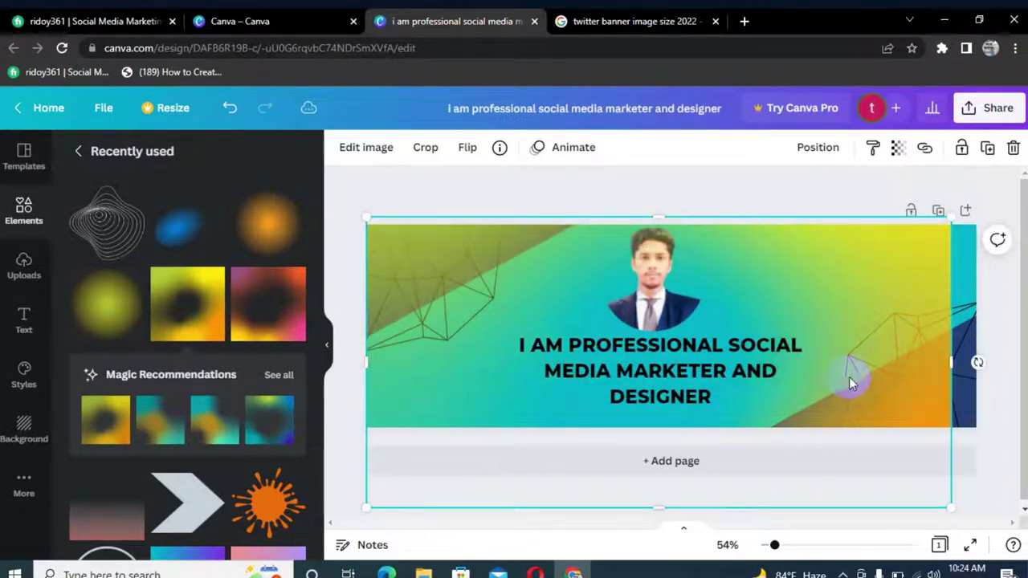
{"action": "left_click_drag", "start_coordinate": [953, 362], "coordinate": [983, 362]}
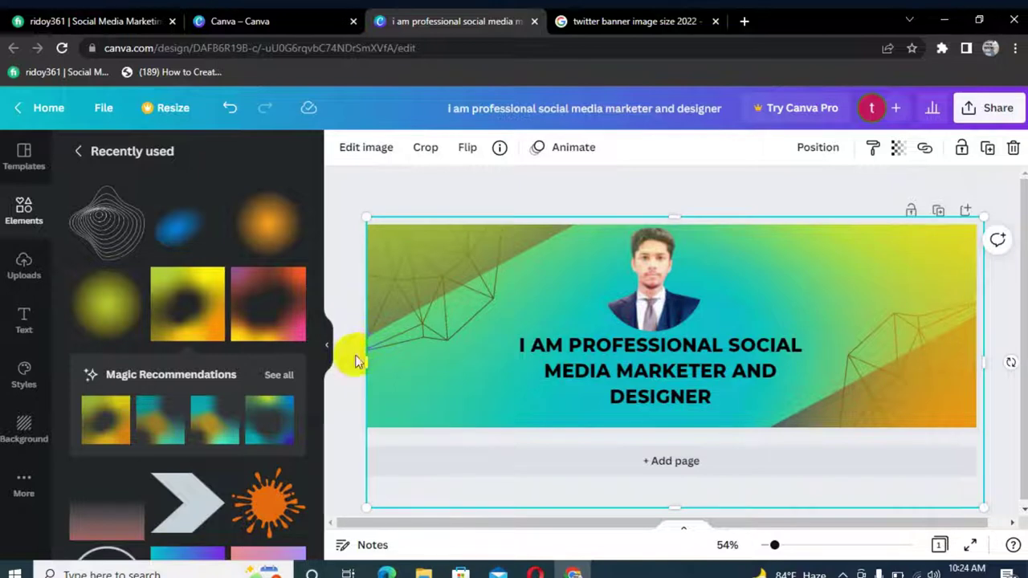
Add a second colourful gradient and stretch it across the full banner width.
{"action": "left_click", "coordinate": [271, 328]}
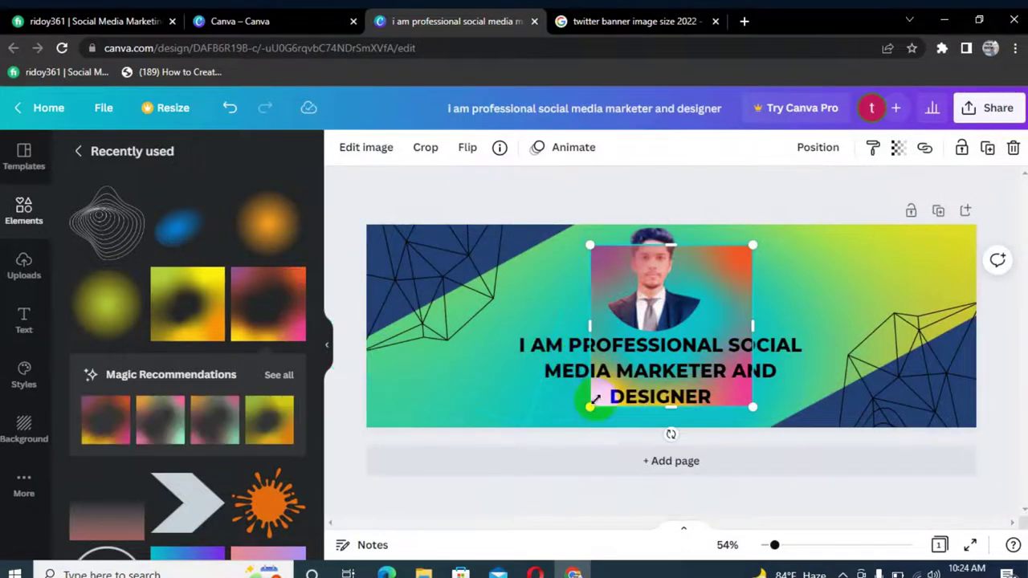
{"action": "mouse_move", "coordinate": [589, 407]}
{"action": "left_mouse_down"}
{"action": "mouse_move", "coordinate": [402, 391]}
{"action": "mouse_move", "coordinate": [494, 259]}
{"action": "mouse_move", "coordinate": [269, 263]}
{"action": "left_mouse_up"}
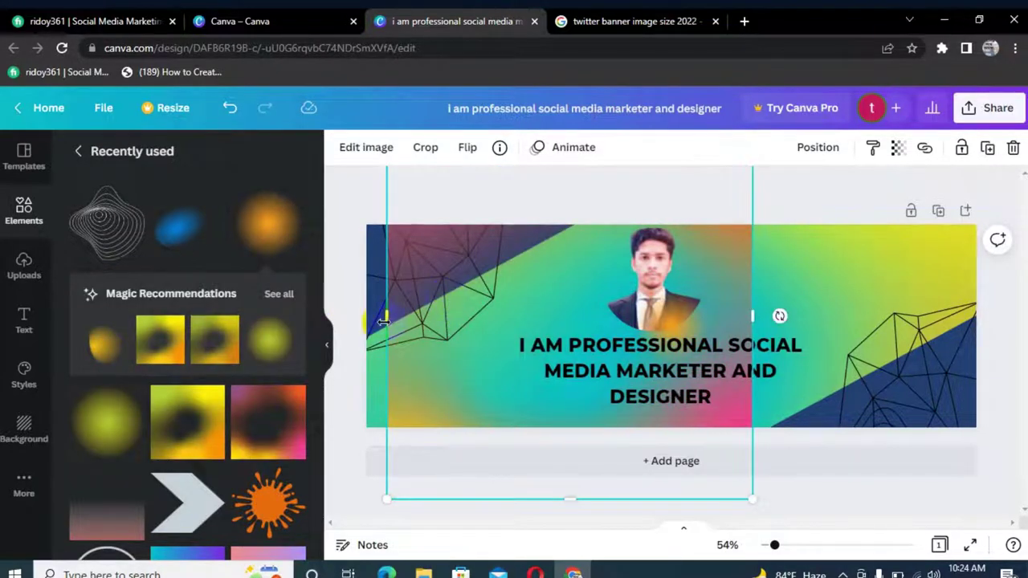
{"action": "left_click_drag", "start_coordinate": [386, 315], "coordinate": [357, 318]}
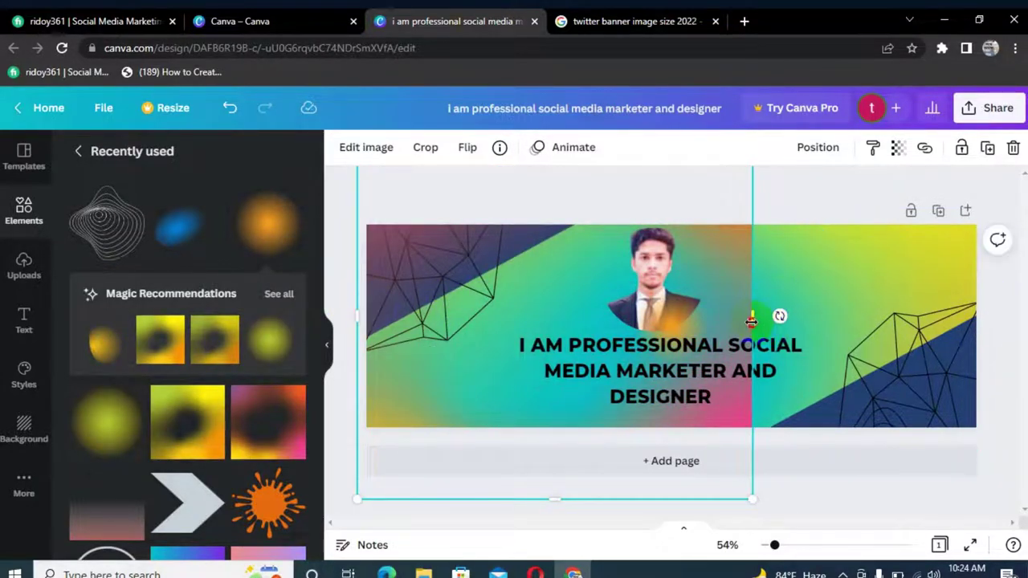
{"action": "mouse_move", "coordinate": [754, 315]}
{"action": "left_mouse_down"}
{"action": "mouse_move", "coordinate": [842, 305]}
{"action": "mouse_move", "coordinate": [992, 324]}
{"action": "left_mouse_up"}
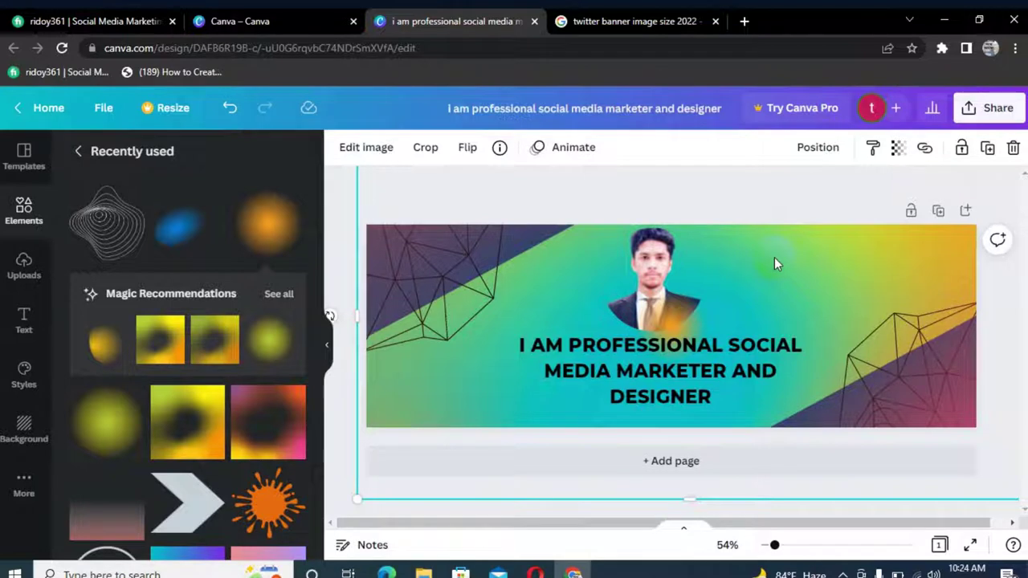
Show the Text panel and browse its font combinations before returning to the top.
{"action": "left_click", "coordinate": [26, 326]}
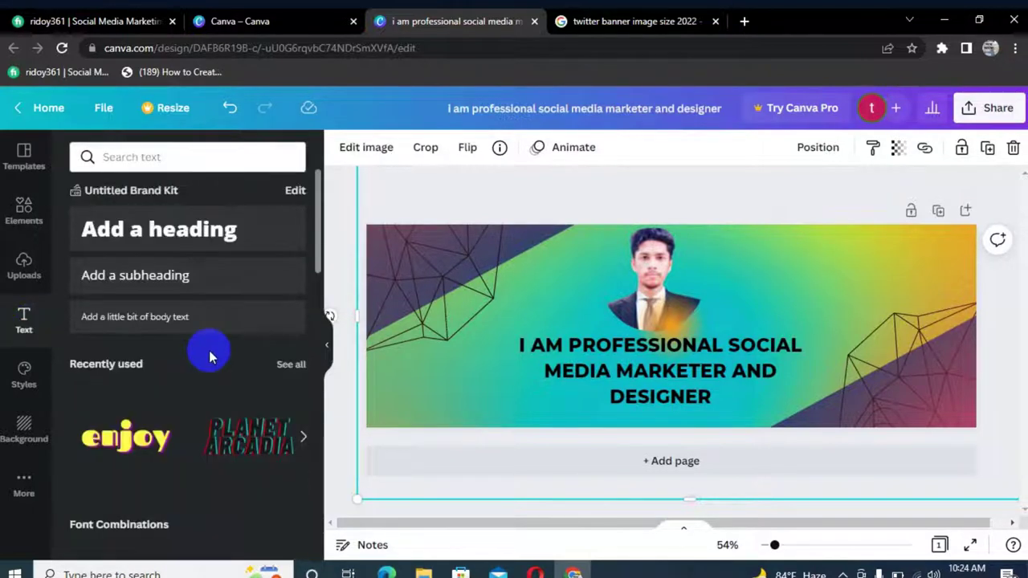
{"action": "scroll", "coordinate": [211, 357], "scroll_direction": "down", "scroll_amount": 1}
{"action": "scroll", "coordinate": [211, 357], "scroll_direction": "down", "scroll_amount": 1}
{"action": "scroll", "coordinate": [211, 357], "scroll_direction": "down", "scroll_amount": 1}
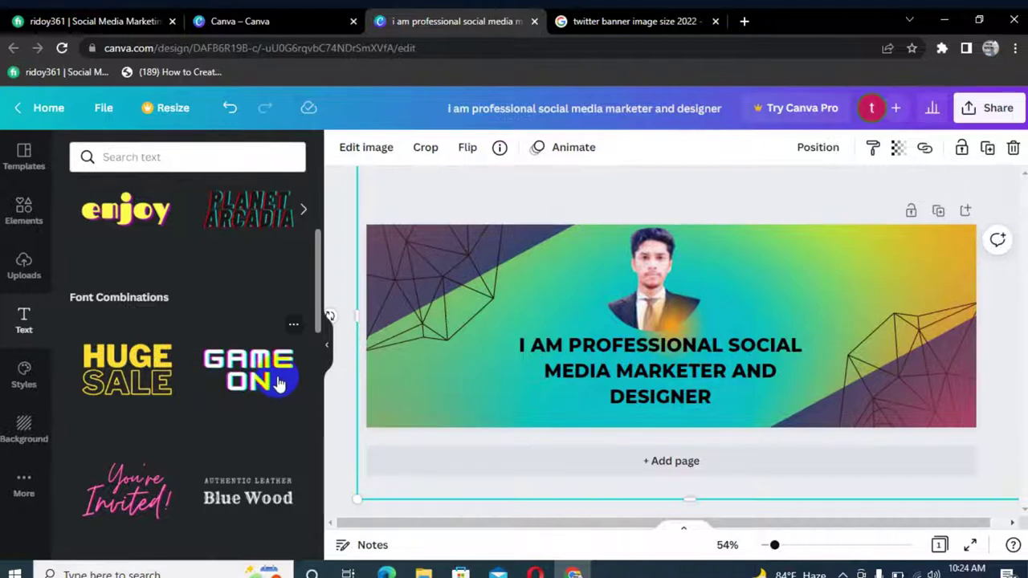
{"action": "scroll", "coordinate": [281, 377], "scroll_direction": "down", "scroll_amount": 2}
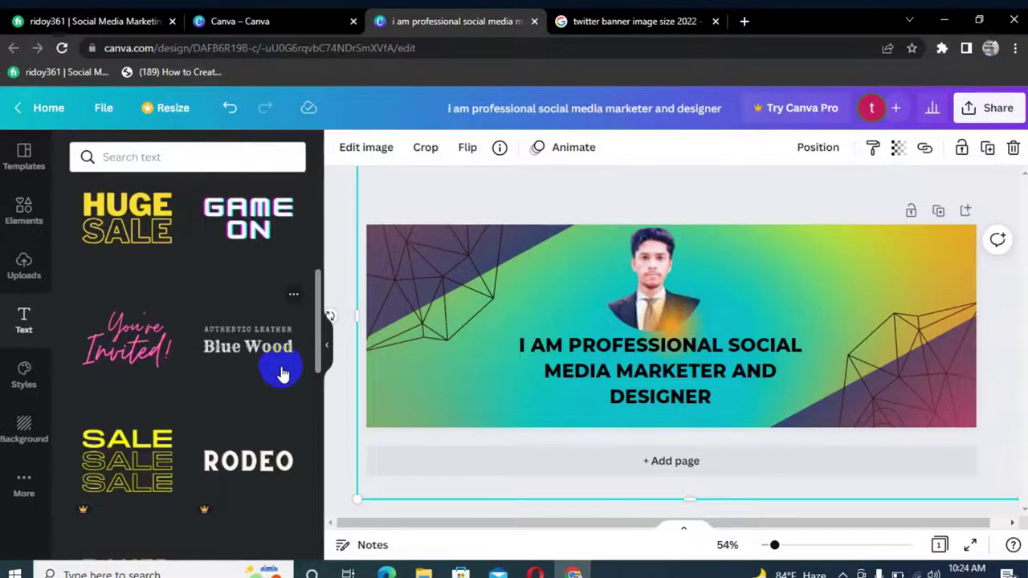
{"action": "scroll", "coordinate": [281, 371], "scroll_direction": "down", "scroll_amount": 1}
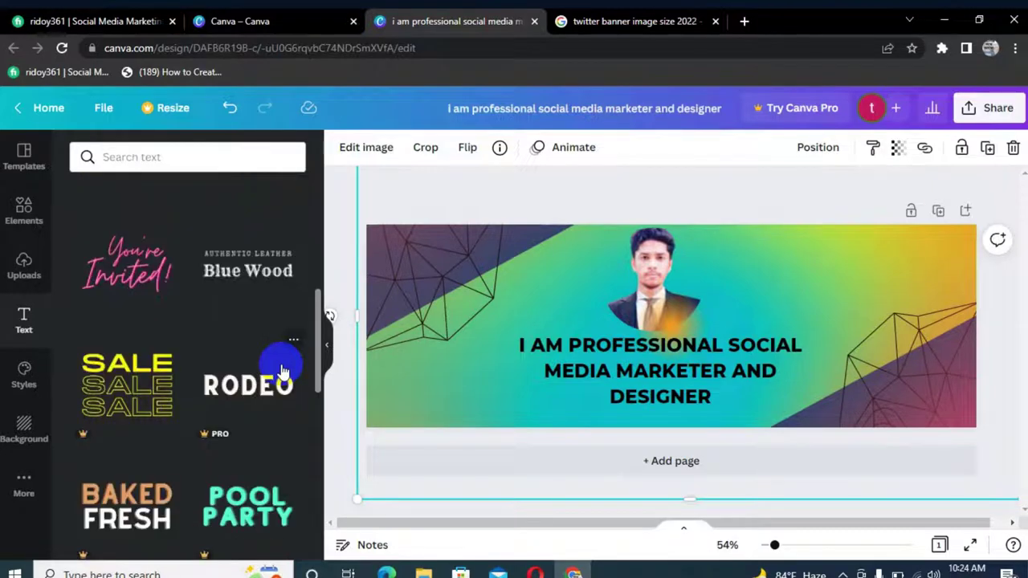
{"action": "scroll", "coordinate": [281, 369], "scroll_direction": "up", "scroll_amount": 2}
{"action": "scroll", "coordinate": [281, 370], "scroll_direction": "up", "scroll_amount": 1}
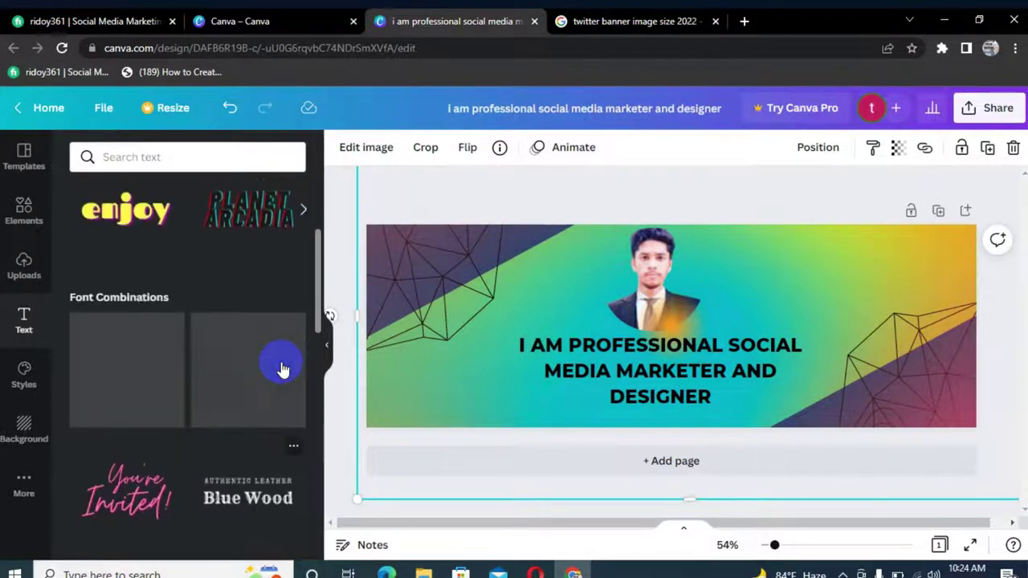
{"action": "scroll", "coordinate": [282, 369], "scroll_direction": "up", "scroll_amount": 1}
{"action": "scroll", "coordinate": [283, 370], "scroll_direction": "up", "scroll_amount": 2}
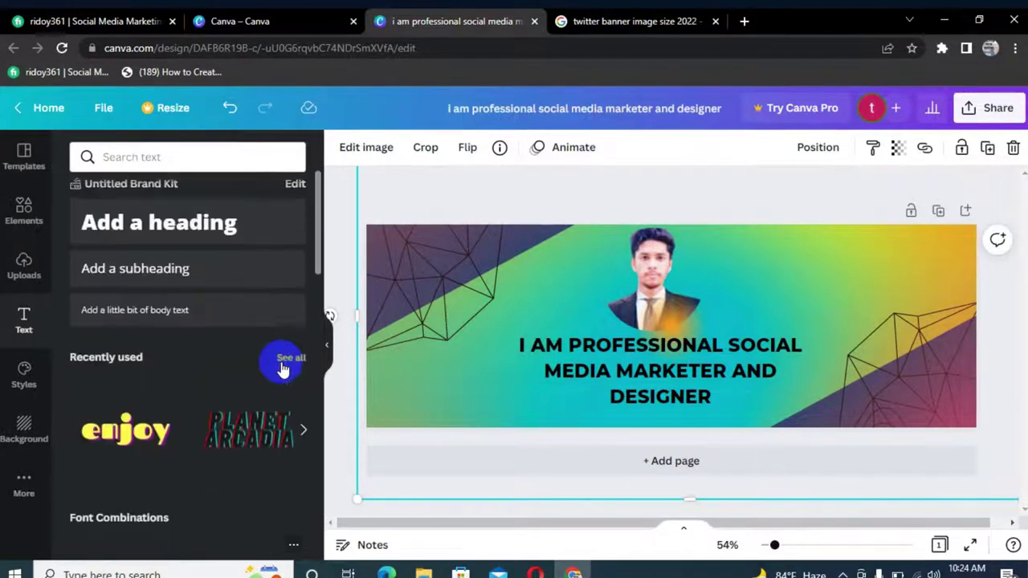
Add a heading text box and place it beside the profile photo.
{"action": "left_click", "coordinate": [225, 230]}
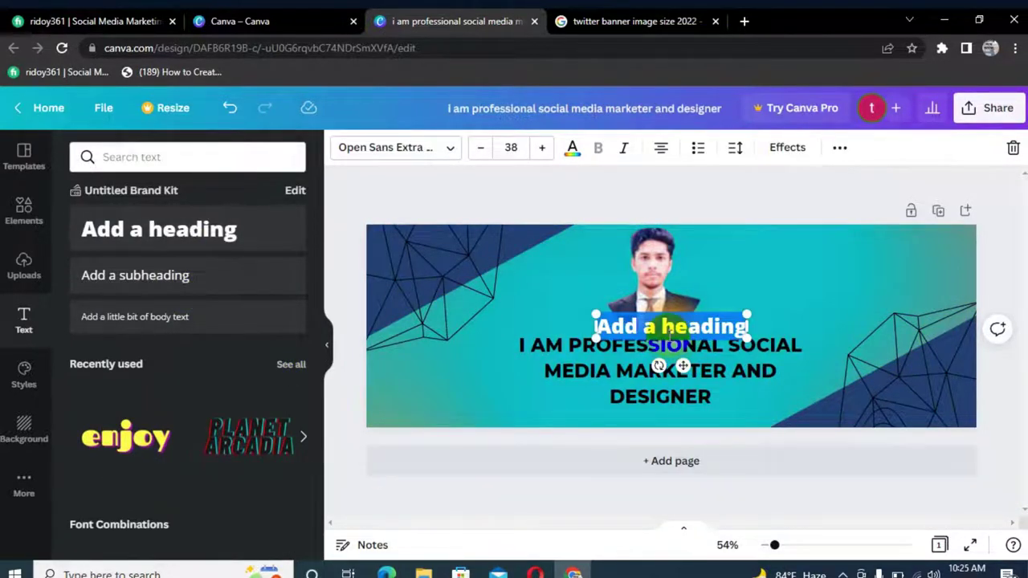
{"action": "left_click", "coordinate": [707, 325]}
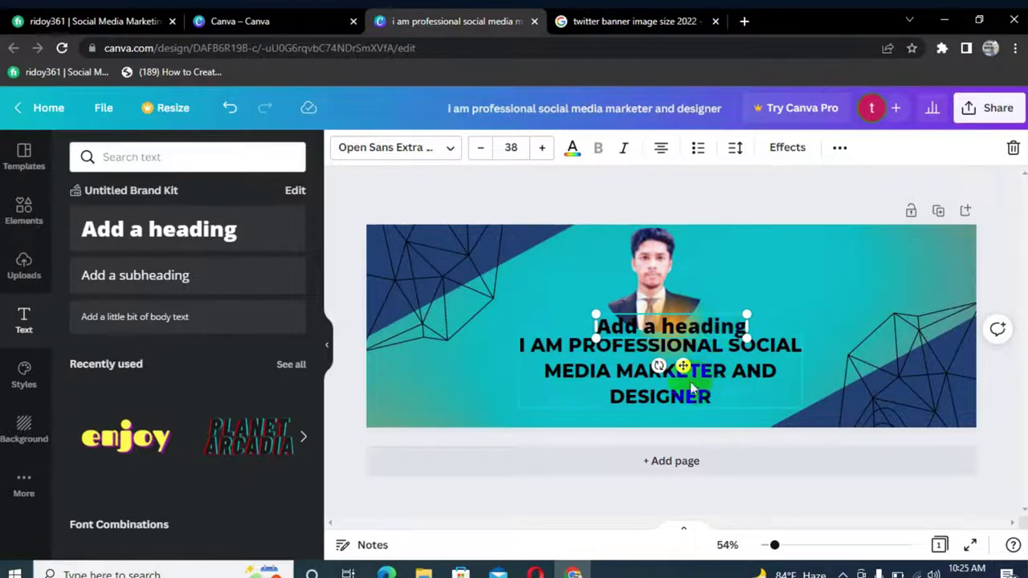
{"action": "left_click_drag", "start_coordinate": [686, 365], "coordinate": [793, 267]}
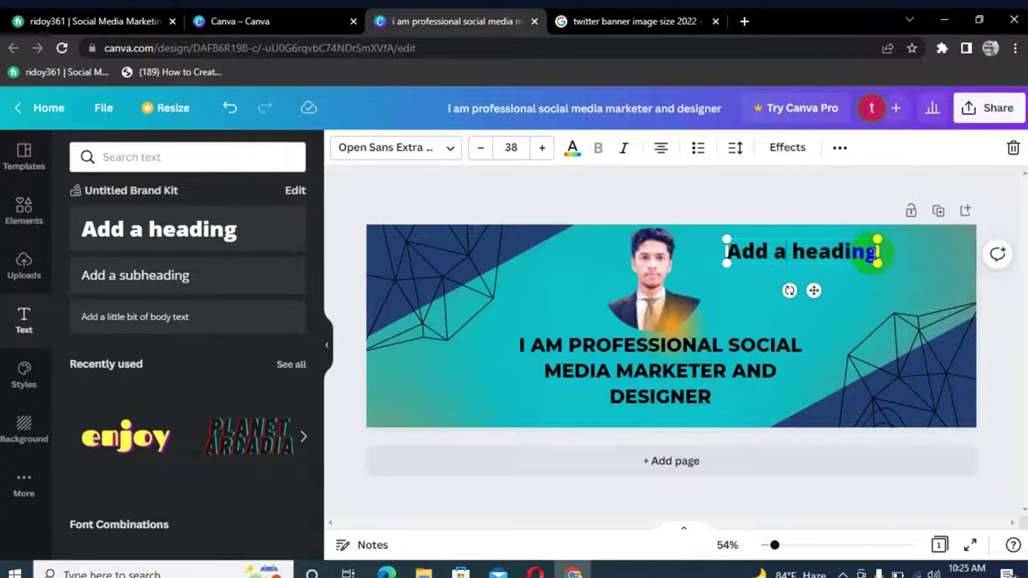
Replace the placeholder heading with 'Gmail:' followed by the user's e-mail address.
{"action": "left_click_drag", "start_coordinate": [875, 252], "coordinate": [728, 265]}
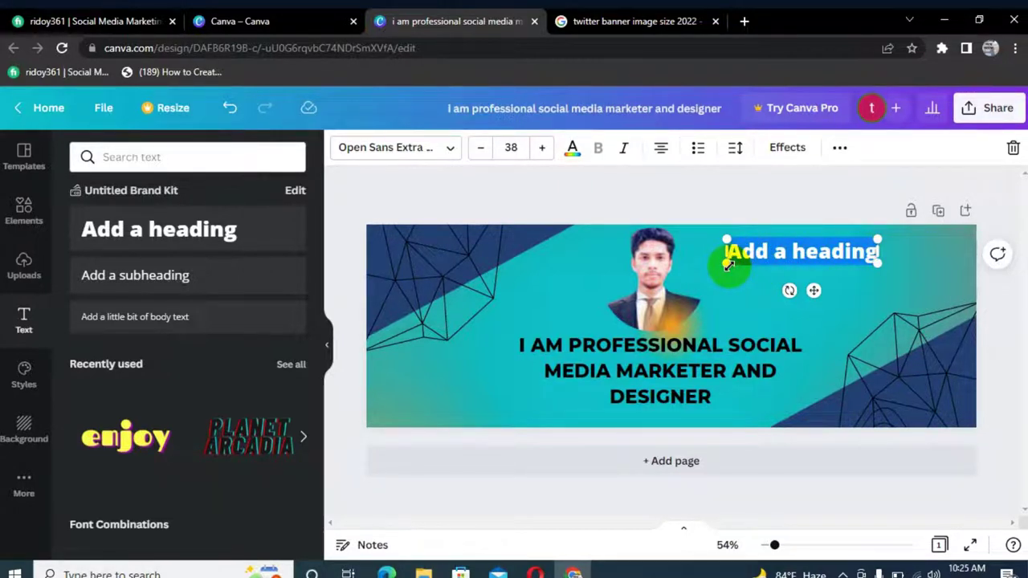
{"action": "key", "text": "BackSpace"}
{"action": "type", "text": "a"}
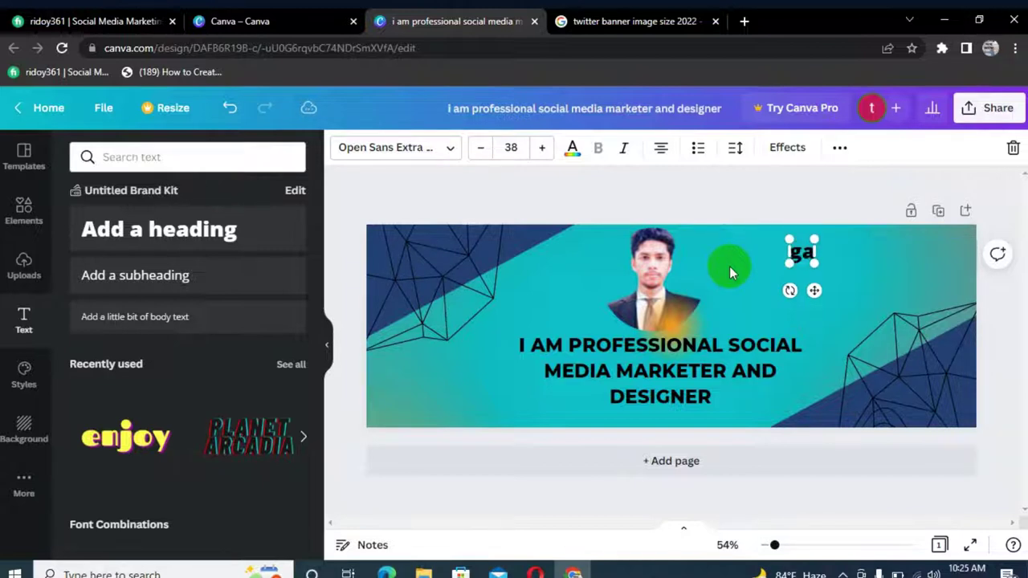
{"action": "key", "text": "BackSpace"}
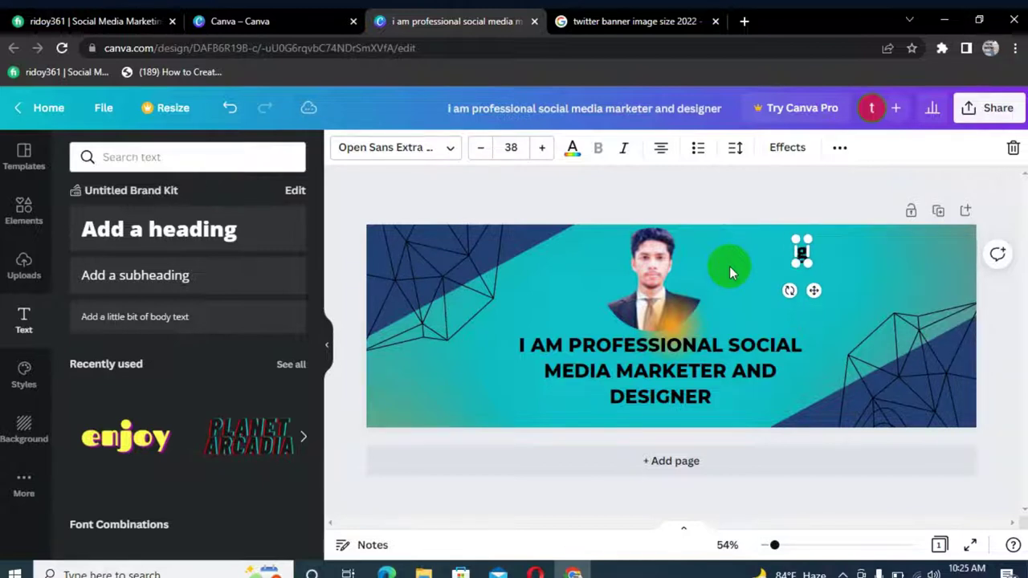
{"action": "key", "text": "BackSpace"}
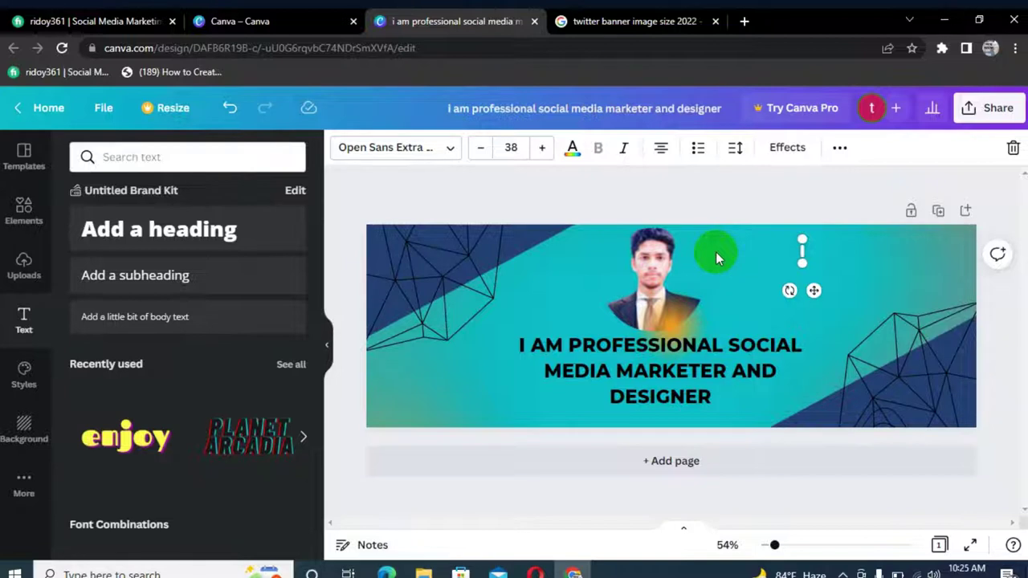
{"action": "type", "text": "G"}
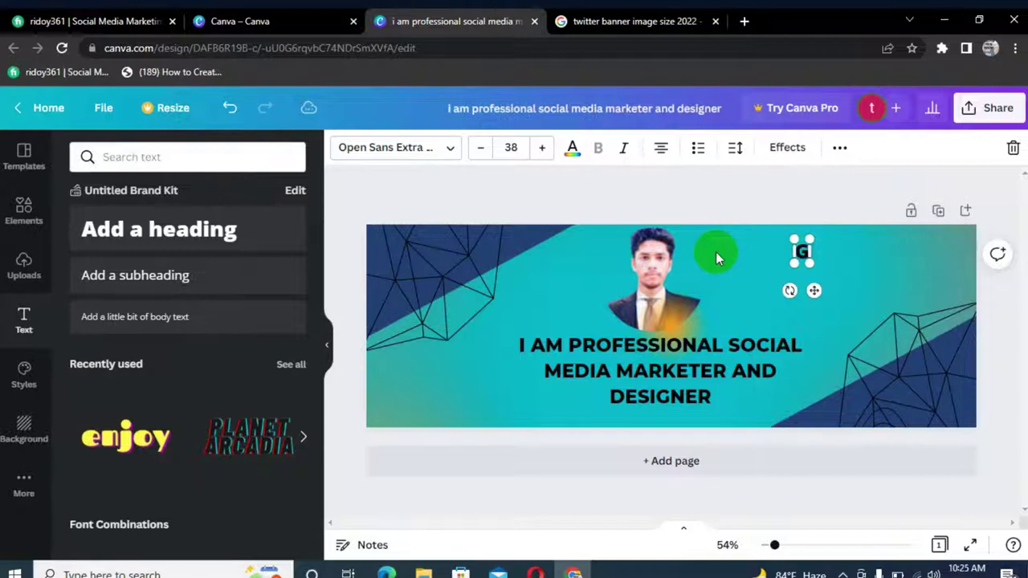
{"action": "type", "text": "ma"}
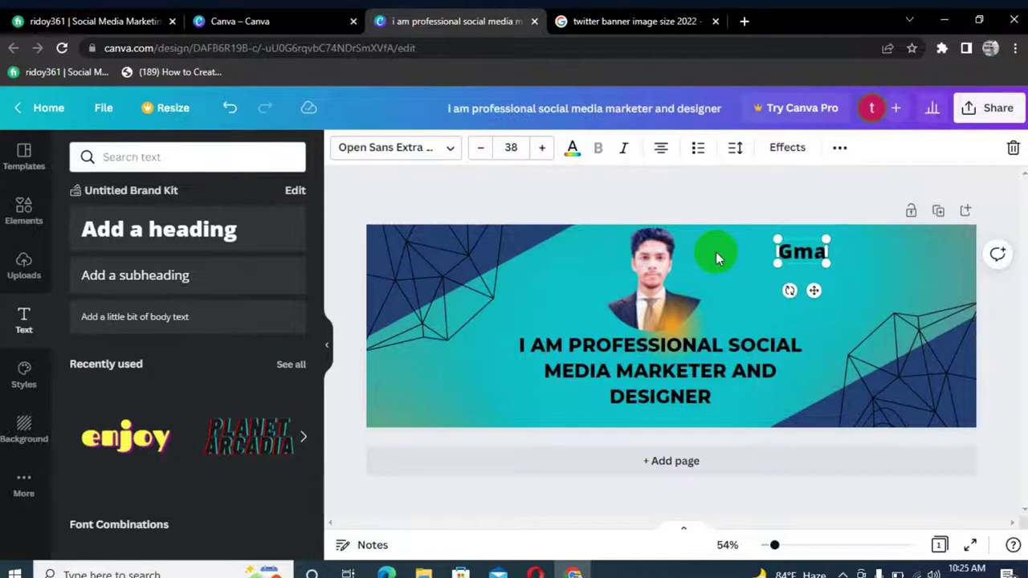
{"action": "type", "text": "il"}
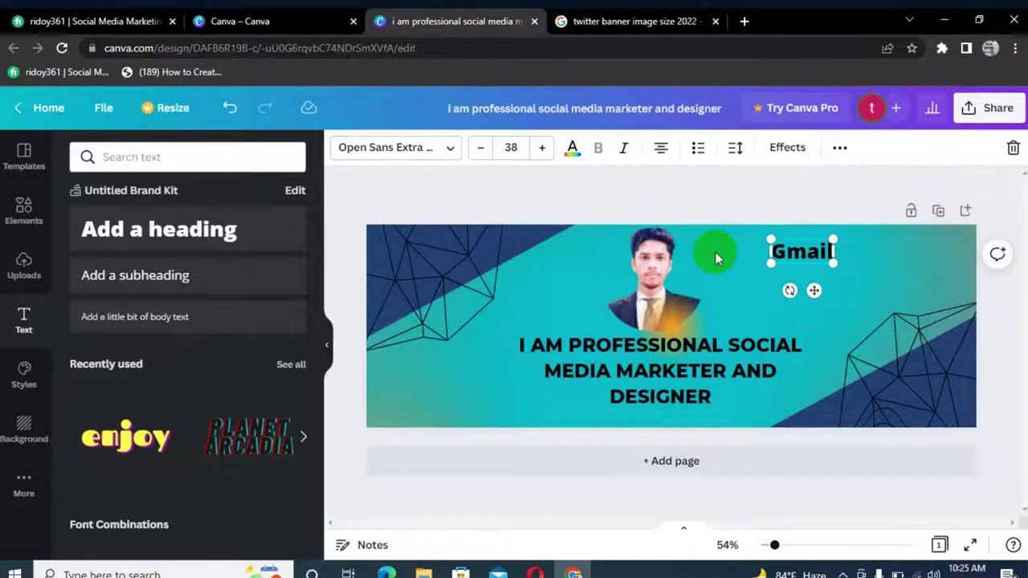
{"action": "type", "text": ":"}
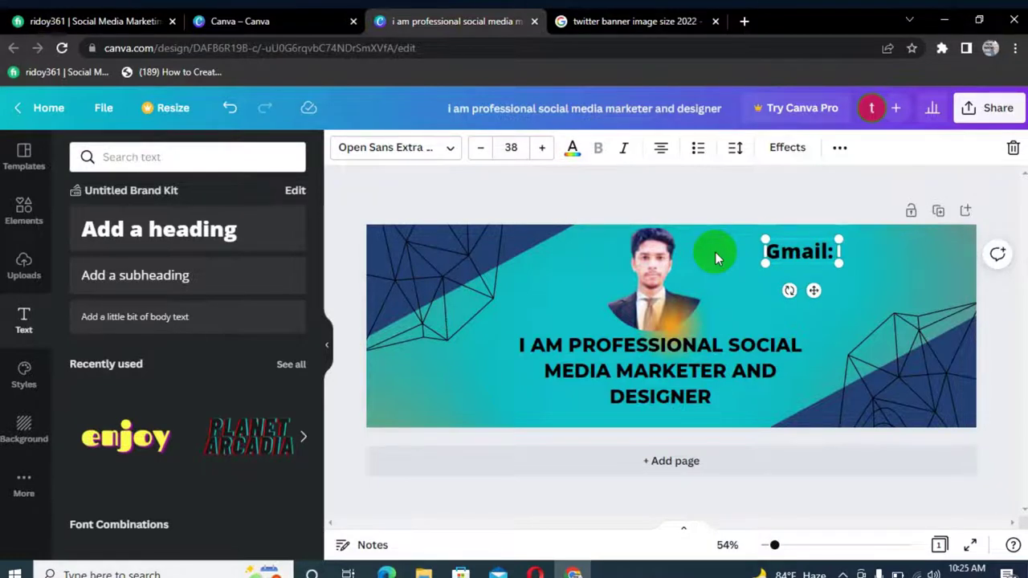
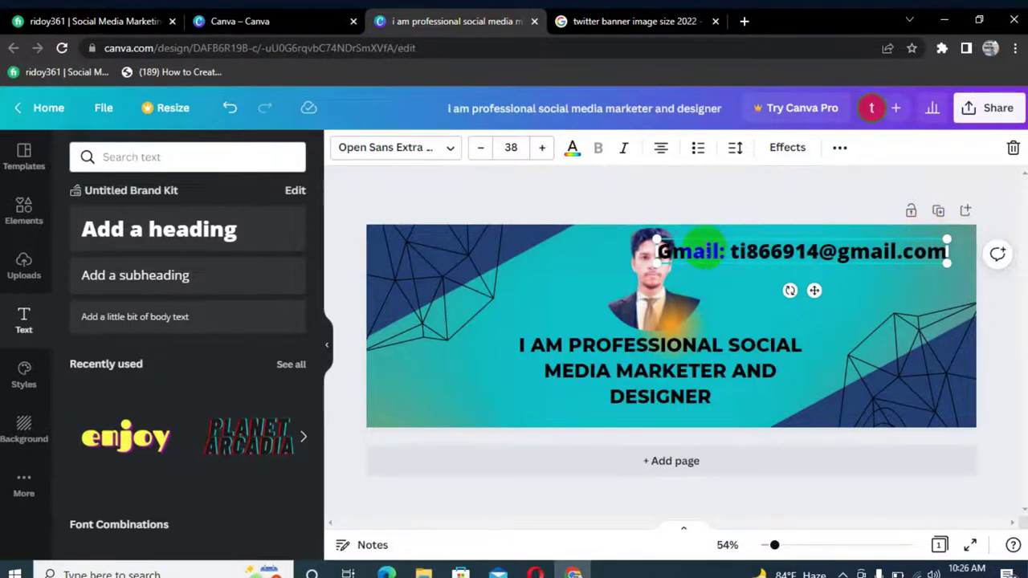
Shrink the Gmail line to size 33 and fit it along the banner's top-right edge.
{"action": "left_click_drag", "start_coordinate": [655, 240], "coordinate": [695, 241]}
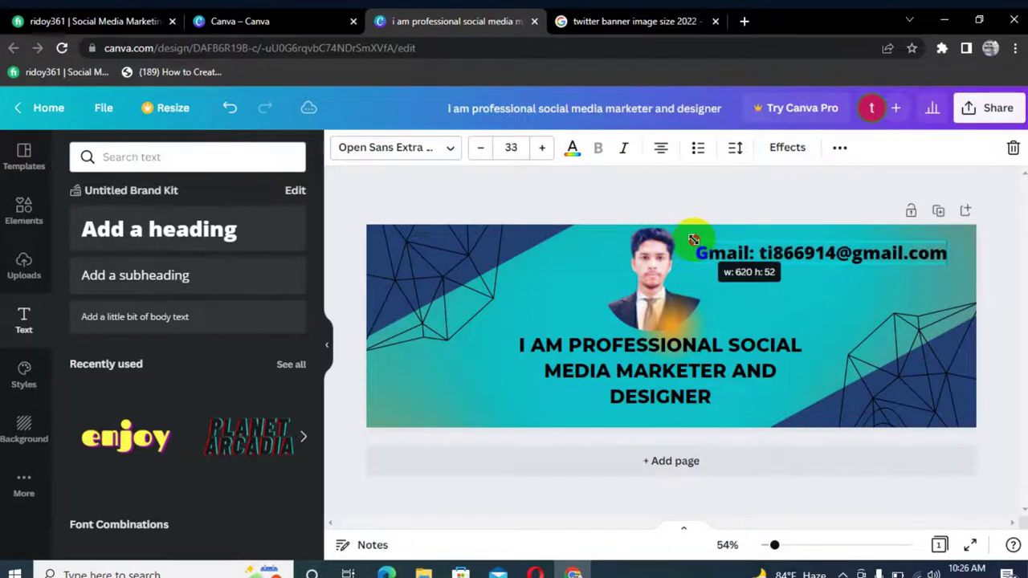
{"action": "left_click_drag", "start_coordinate": [834, 291], "coordinate": [844, 285]}
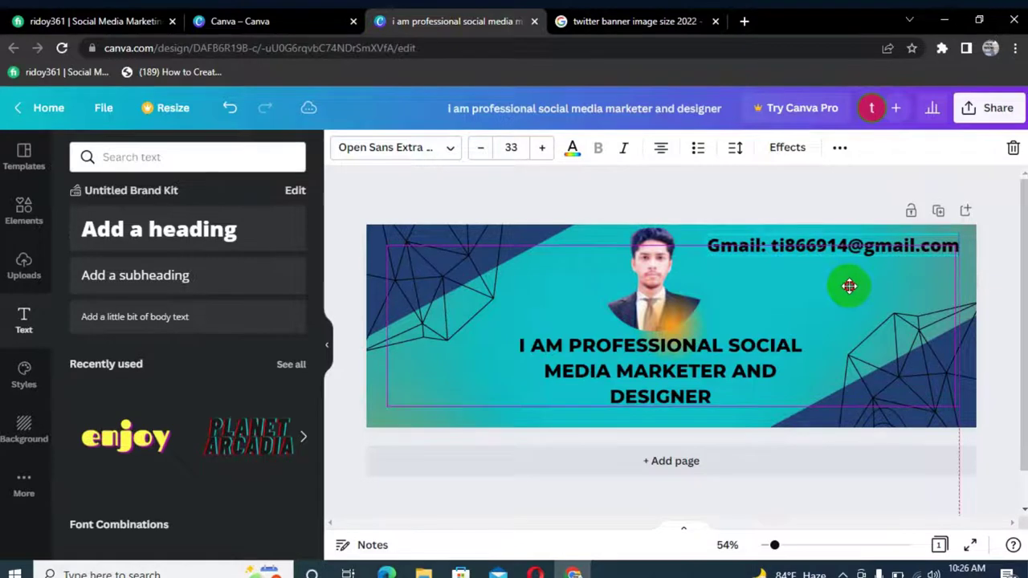
{"action": "left_click_drag", "start_coordinate": [849, 286], "coordinate": [857, 281]}
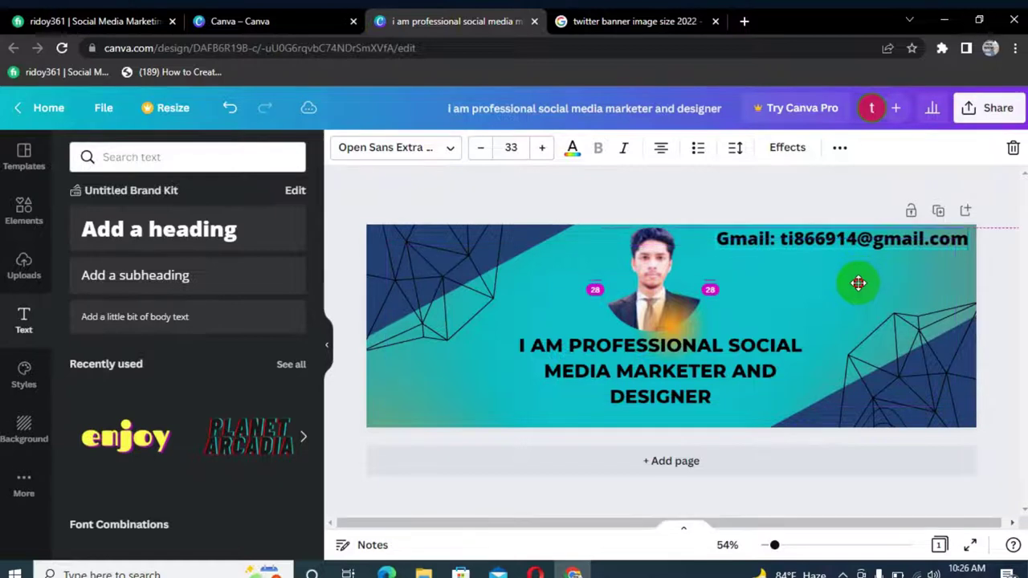
{"action": "left_click", "coordinate": [752, 289]}
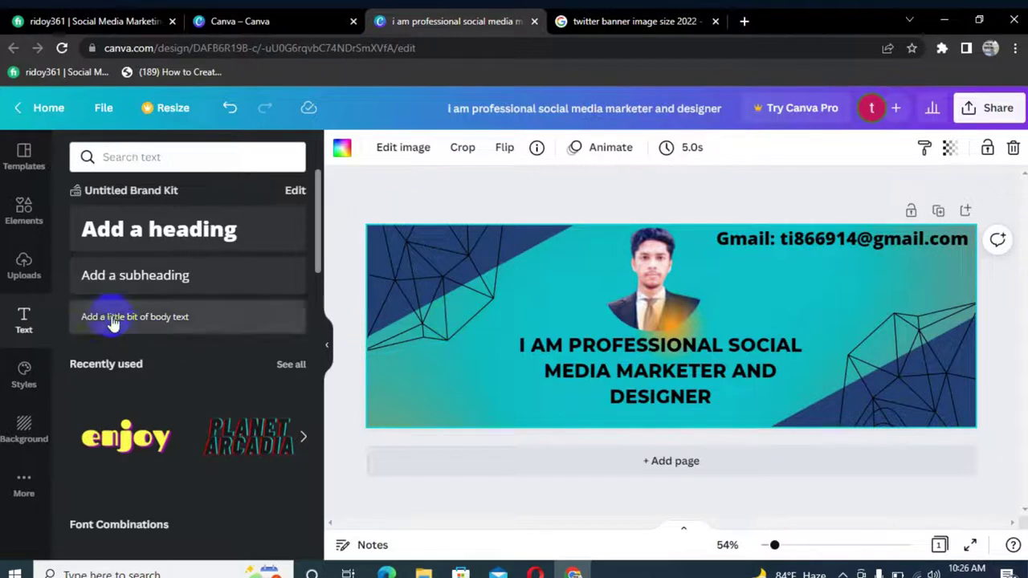
Open the Elements graphics library and drag the stray blue square off the banner.
{"action": "left_click", "coordinate": [25, 218]}
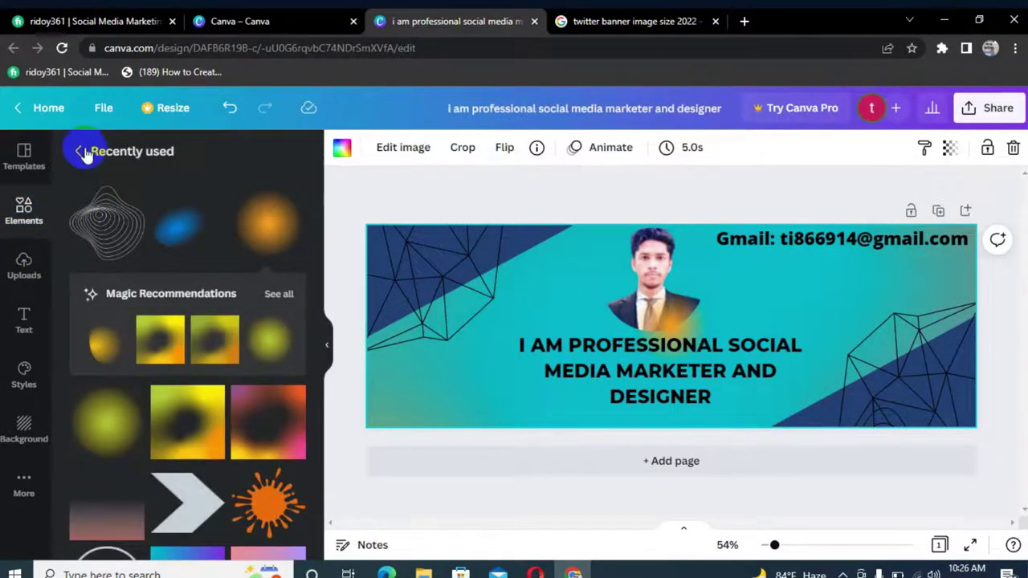
{"action": "left_click", "coordinate": [80, 151]}
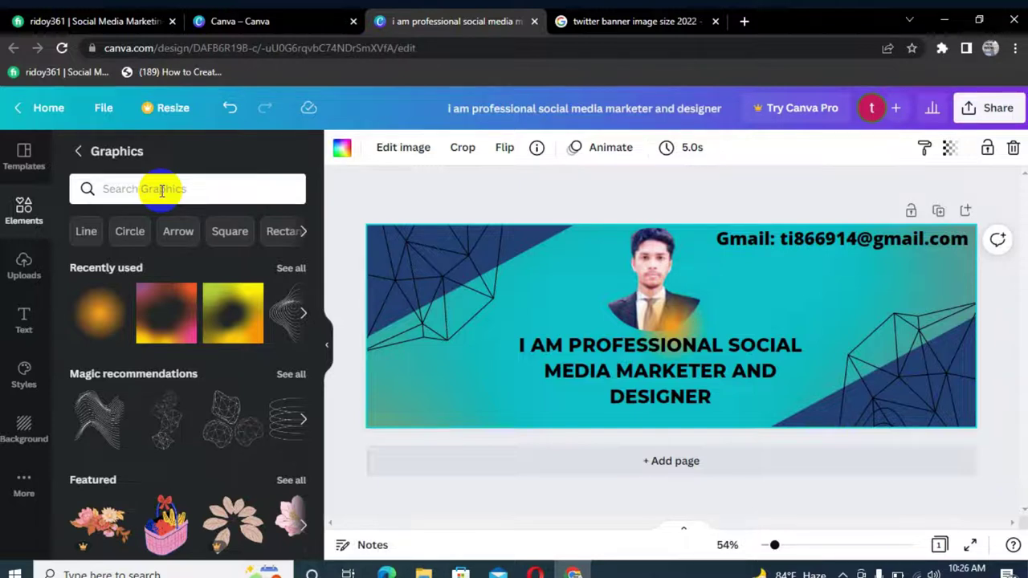
{"action": "key", "text": "r"}
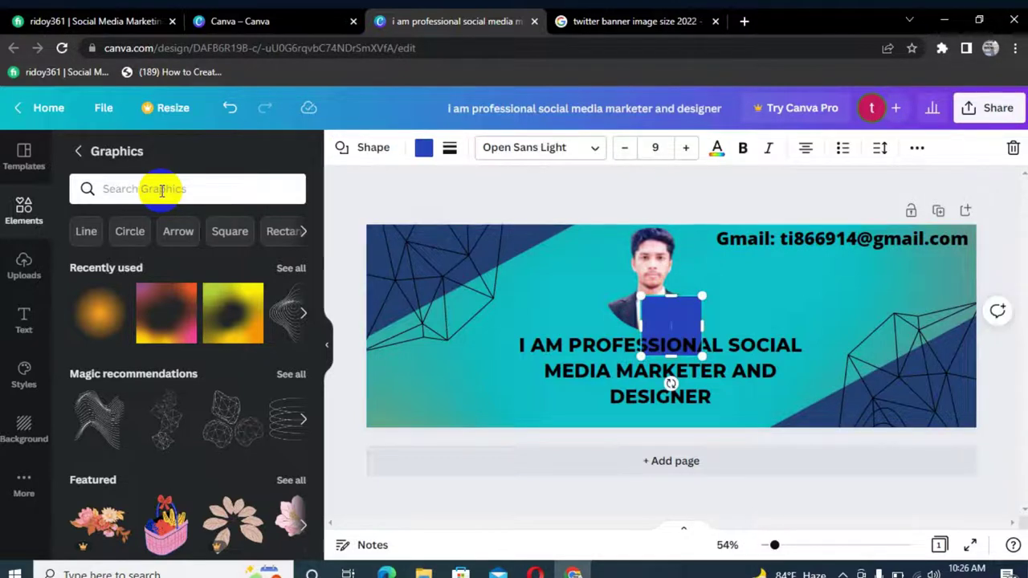
{"action": "left_click", "coordinate": [162, 190]}
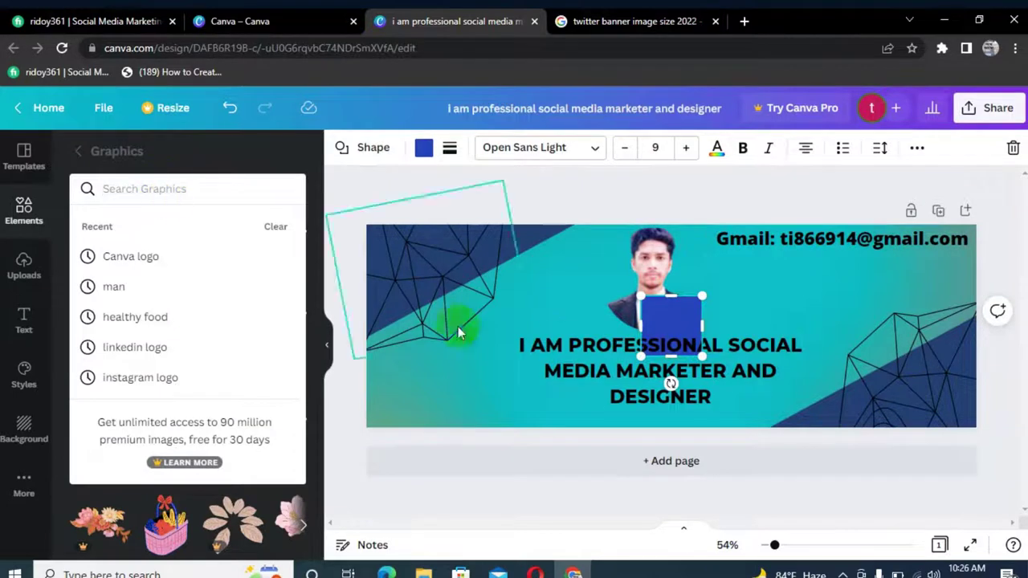
{"action": "left_click", "coordinate": [672, 317]}
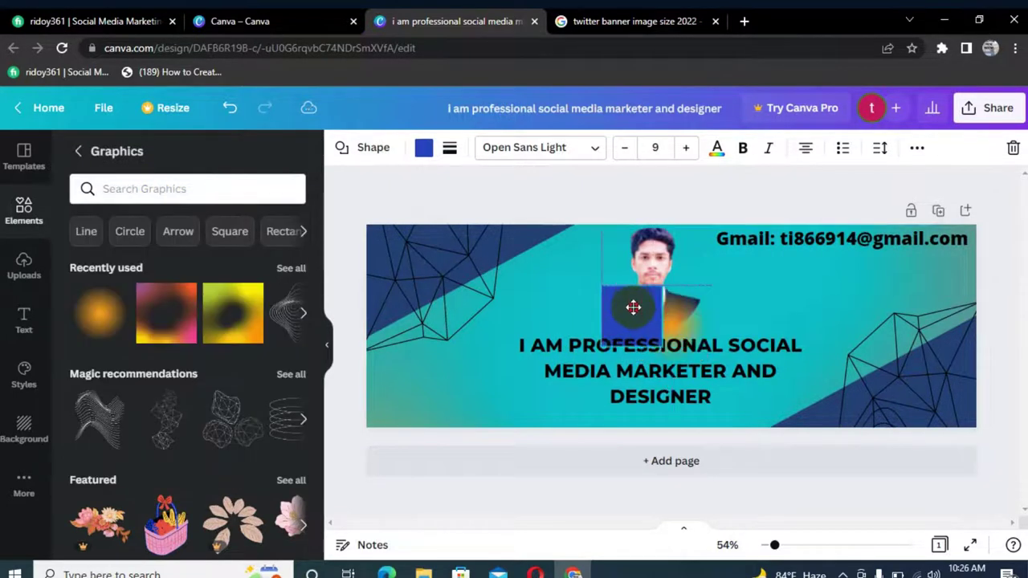
{"action": "left_click_drag", "start_coordinate": [672, 317], "coordinate": [560, 509]}
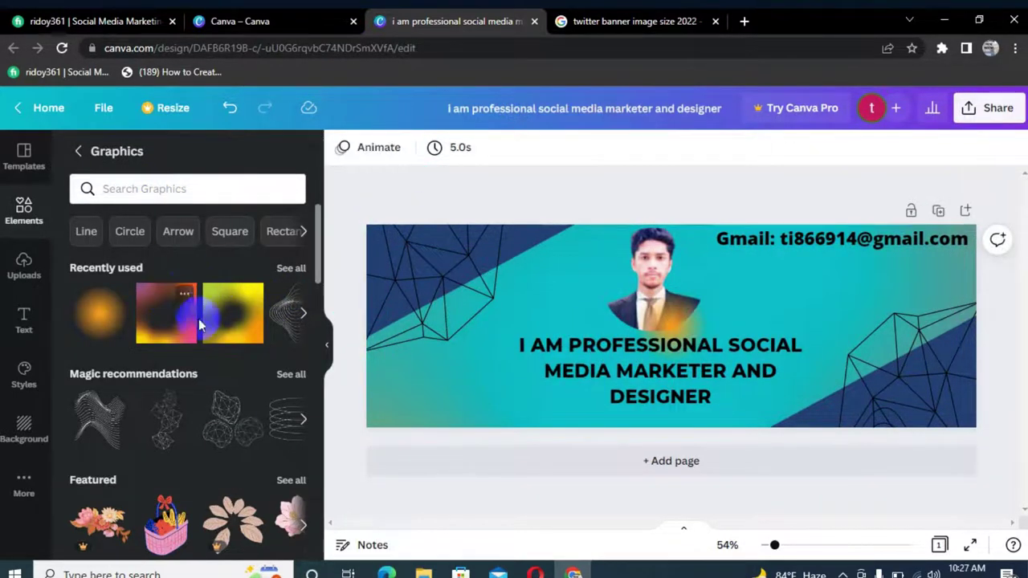
Search the graphics for 'phone icon' and scroll through the results.
{"action": "left_click", "coordinate": [147, 191]}
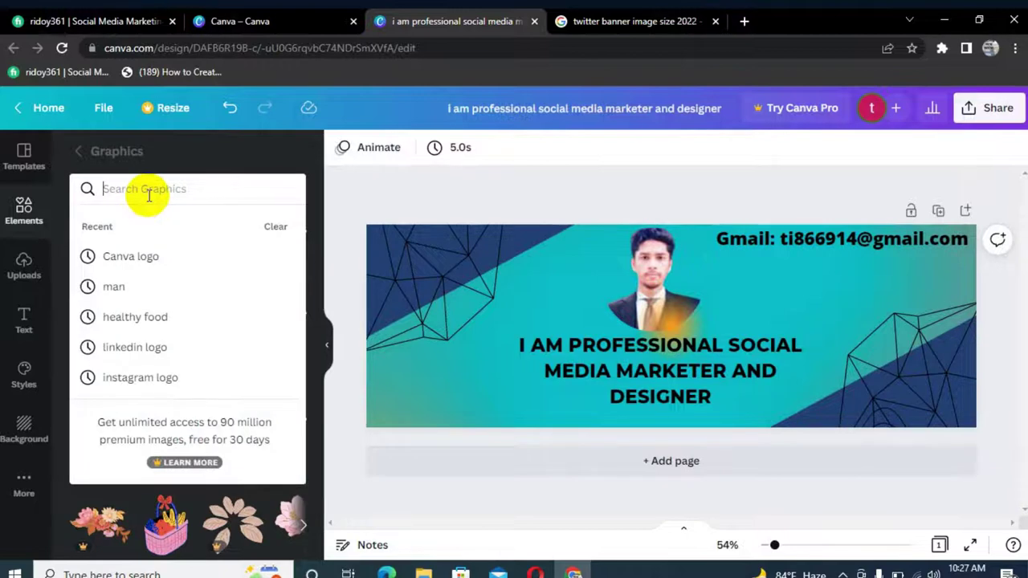
{"action": "type", "text": "phone"}
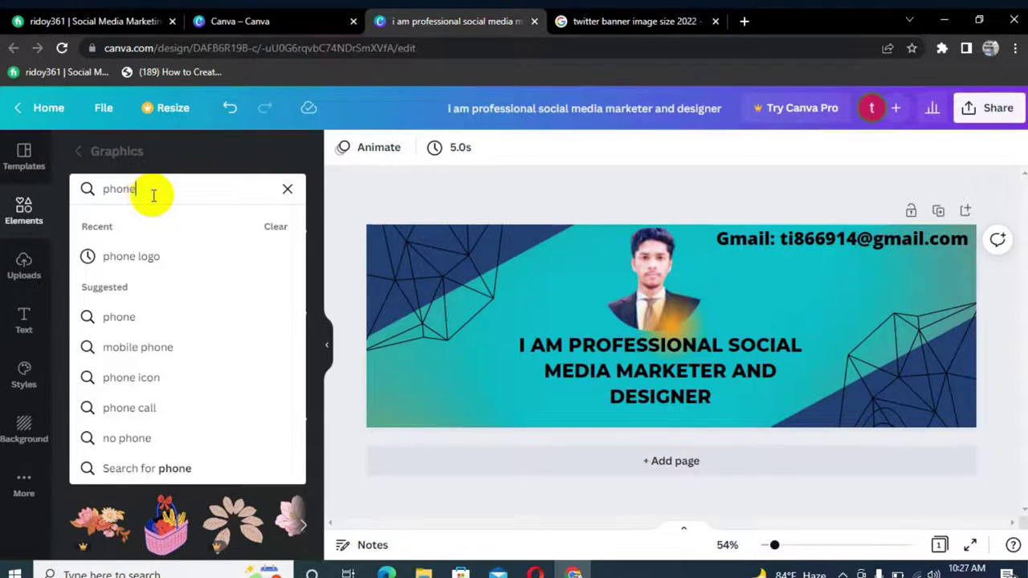
{"action": "left_click", "coordinate": [131, 379]}
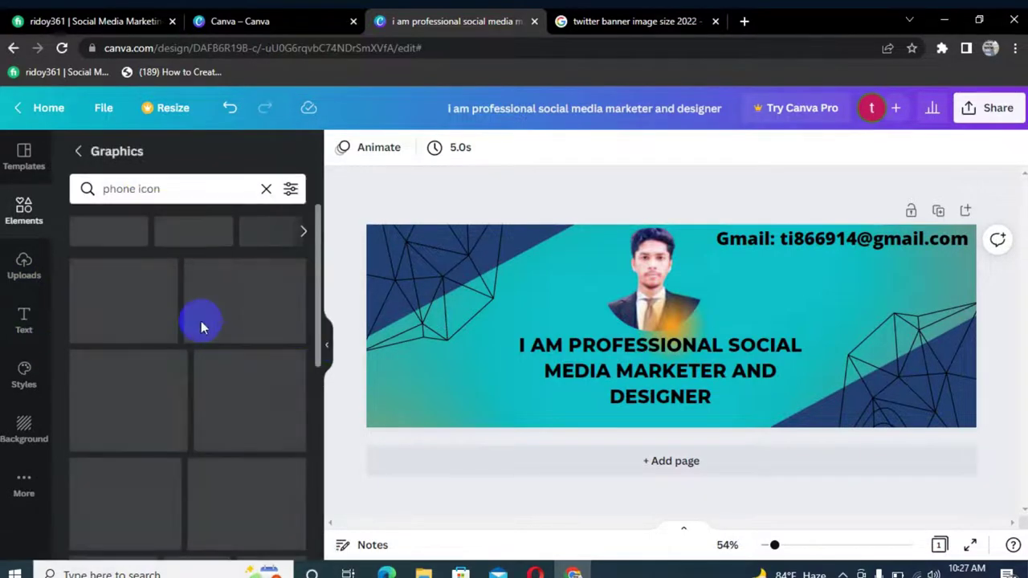
{"action": "scroll", "coordinate": [211, 317], "scroll_direction": "down", "scroll_amount": 2}
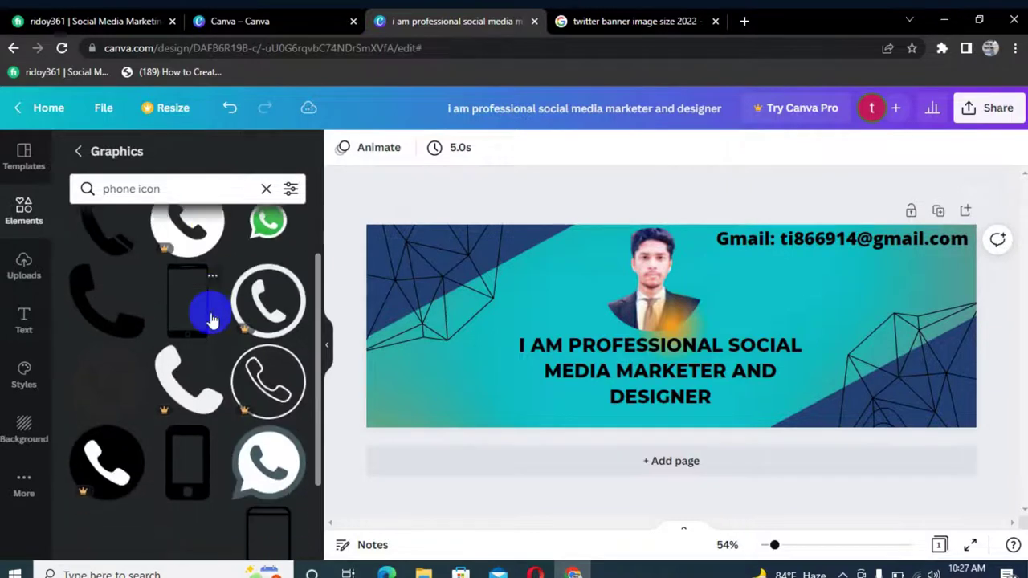
{"action": "scroll", "coordinate": [211, 318], "scroll_direction": "down", "scroll_amount": 2}
{"action": "scroll", "coordinate": [211, 318], "scroll_direction": "down", "scroll_amount": 2}
{"action": "scroll", "coordinate": [212, 318], "scroll_direction": "down", "scroll_amount": 2}
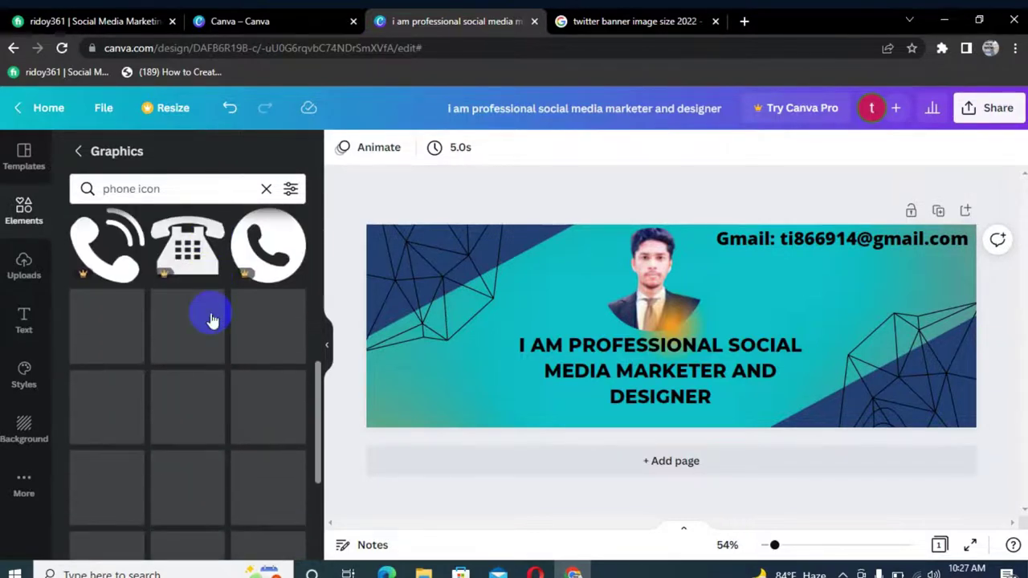
{"action": "scroll", "coordinate": [213, 318], "scroll_direction": "up", "scroll_amount": 1}
{"action": "scroll", "coordinate": [217, 318], "scroll_direction": "up", "scroll_amount": 2}
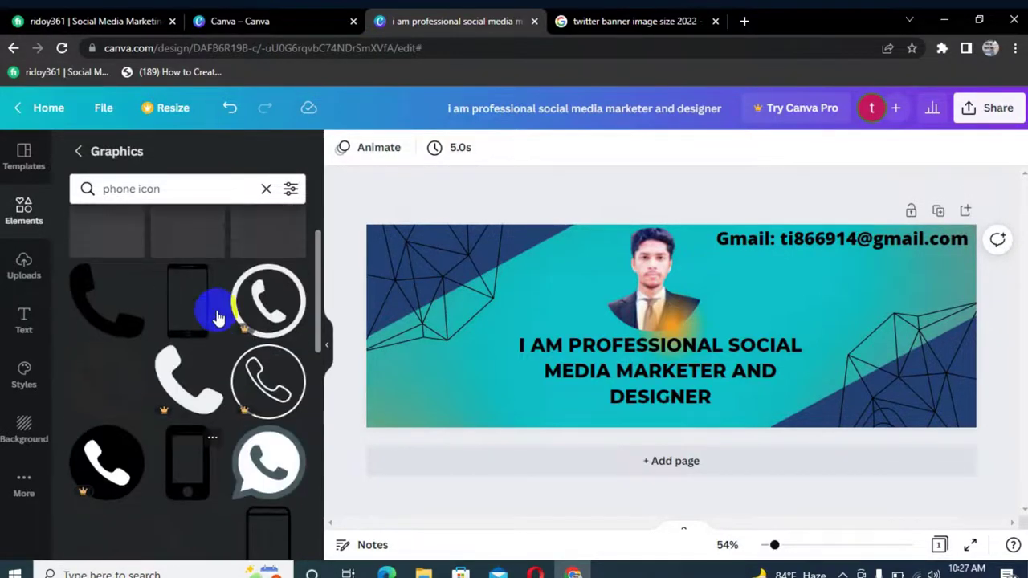
{"action": "scroll", "coordinate": [216, 317], "scroll_direction": "up", "scroll_amount": 2}
{"action": "scroll", "coordinate": [241, 315], "scroll_direction": "up", "scroll_amount": 1}
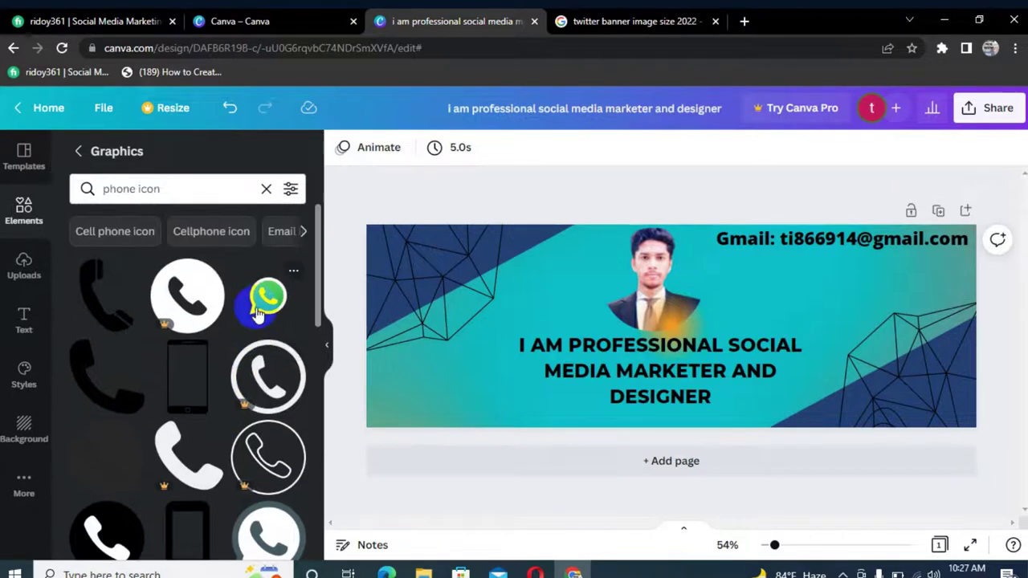
{"action": "scroll", "coordinate": [257, 313], "scroll_direction": "down", "scroll_amount": 2}
{"action": "scroll", "coordinate": [257, 313], "scroll_direction": "down", "scroll_amount": 2}
{"action": "scroll", "coordinate": [257, 313], "scroll_direction": "down", "scroll_amount": 2}
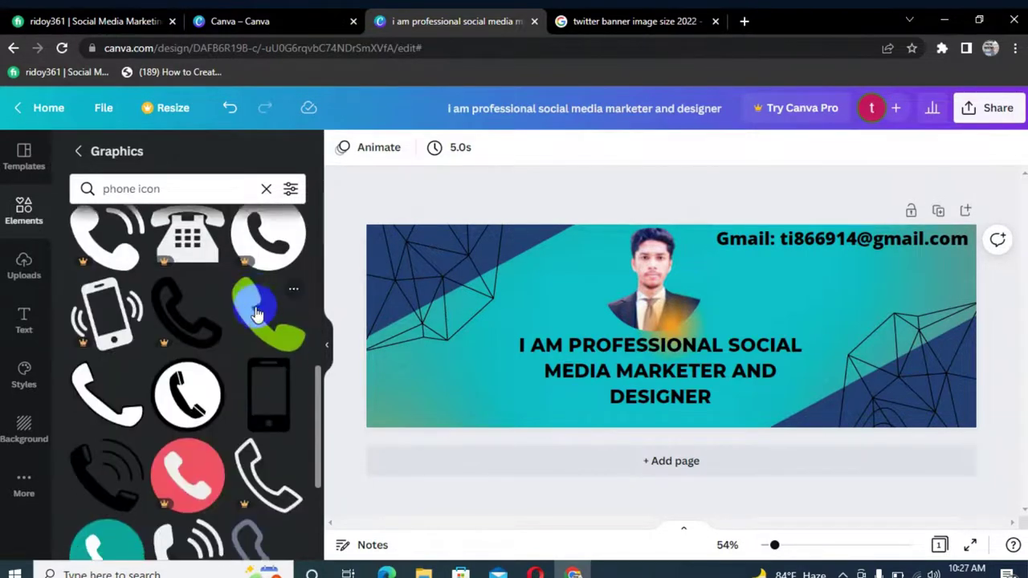
{"action": "scroll", "coordinate": [255, 313], "scroll_direction": "down", "scroll_amount": 1}
{"action": "scroll", "coordinate": [255, 313], "scroll_direction": "down", "scroll_amount": 2}
{"action": "scroll", "coordinate": [255, 313], "scroll_direction": "down", "scroll_amount": 2}
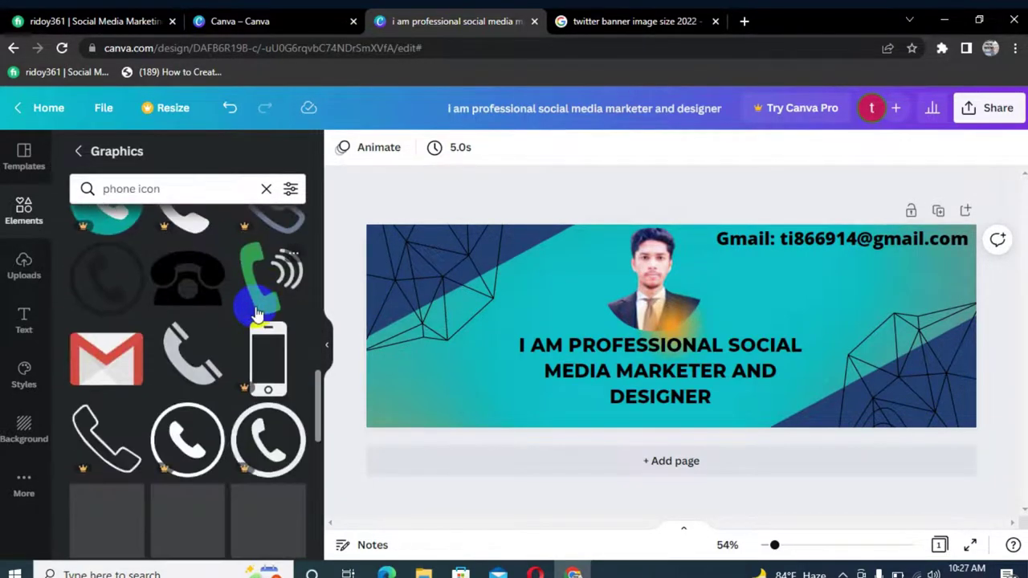
{"action": "scroll", "coordinate": [257, 313], "scroll_direction": "down", "scroll_amount": 1}
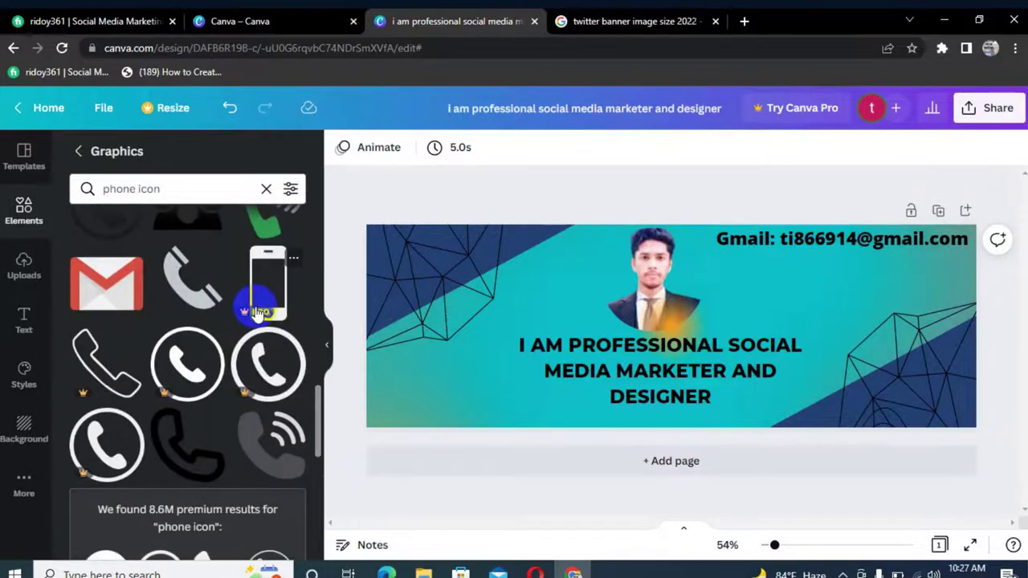
{"action": "mouse_move", "coordinate": [191, 354]}
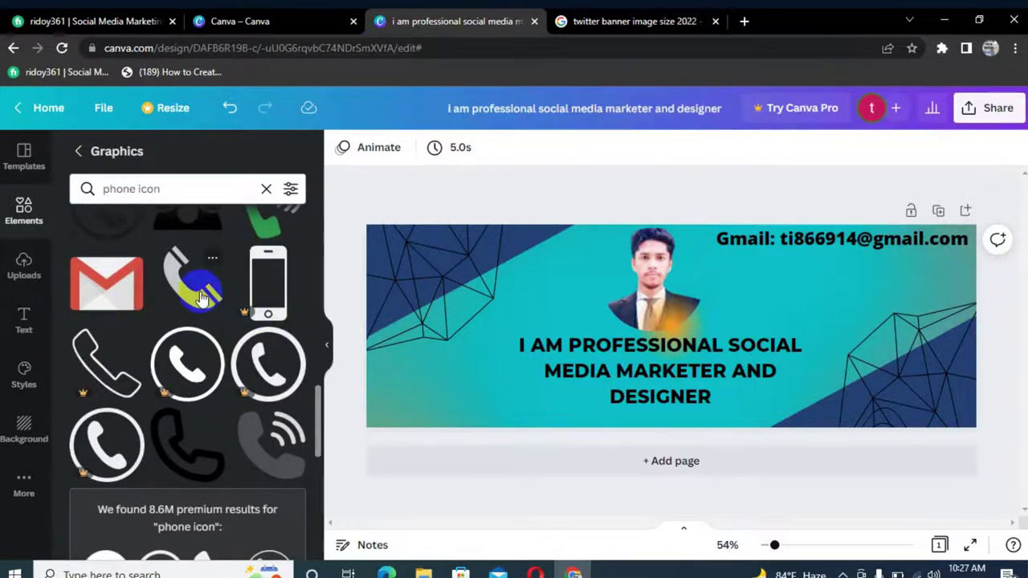
{"action": "scroll", "coordinate": [200, 296], "scroll_direction": "up", "scroll_amount": 1}
Add the green ringing phone graphic, placing it near the profile photo at about 111 by 122.
{"action": "left_click", "coordinate": [253, 273]}
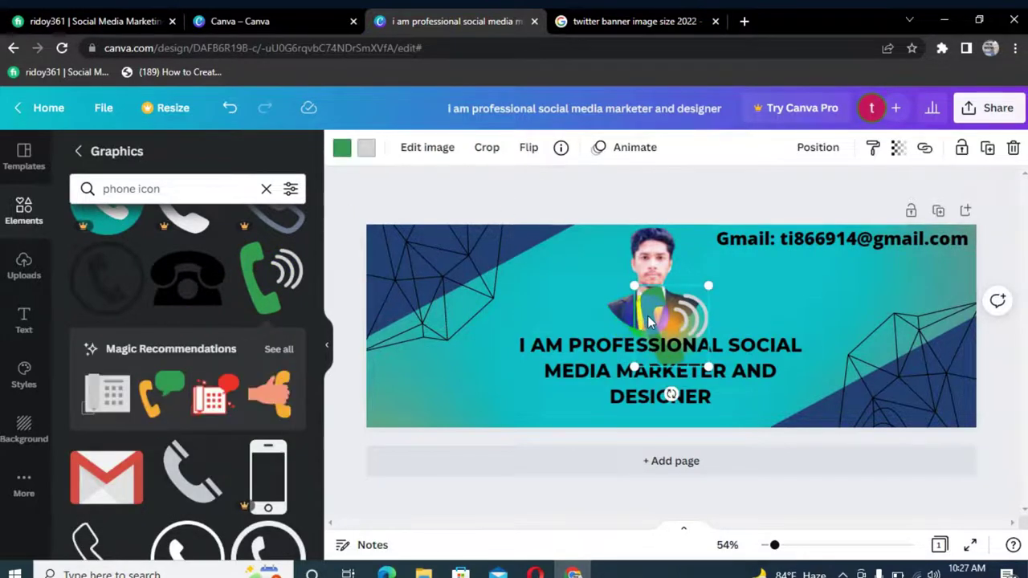
{"action": "left_click_drag", "start_coordinate": [651, 321], "coordinate": [717, 297]}
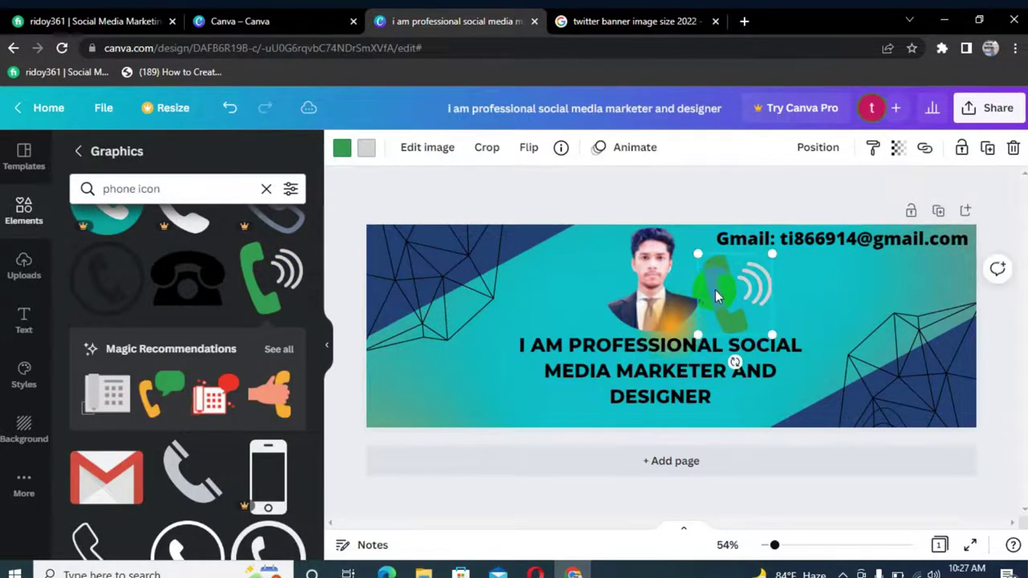
{"action": "left_click_drag", "start_coordinate": [771, 335], "coordinate": [730, 292]}
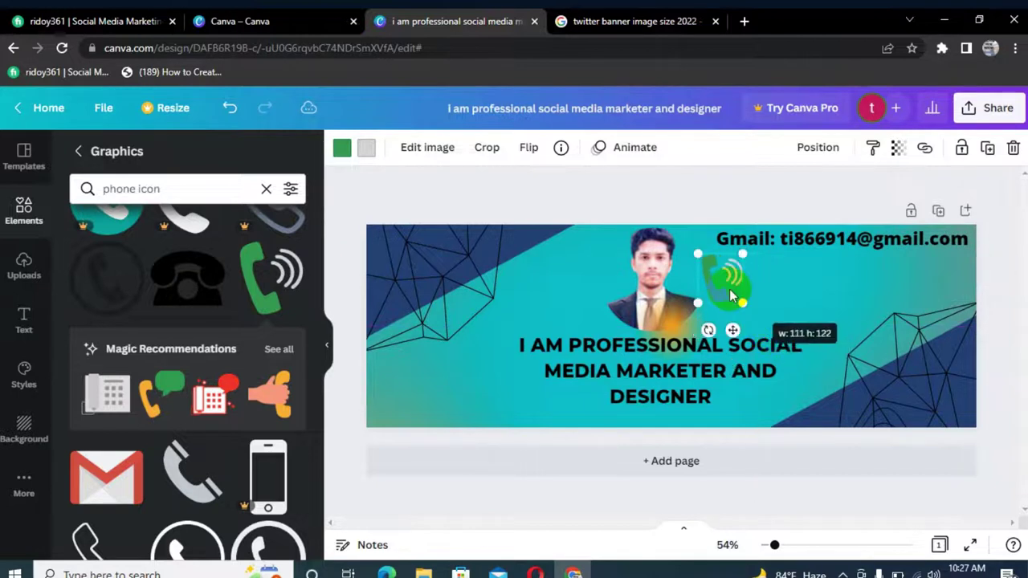
Recolour the phone icon black and shrink it further below the Gmail line.
{"action": "left_click", "coordinate": [341, 147]}
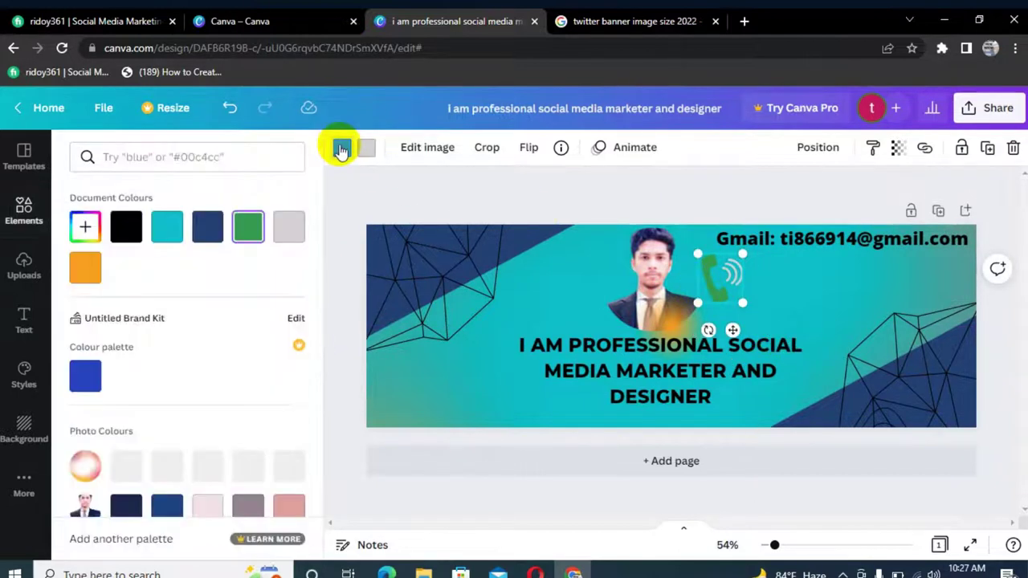
{"action": "left_click", "coordinate": [86, 267]}
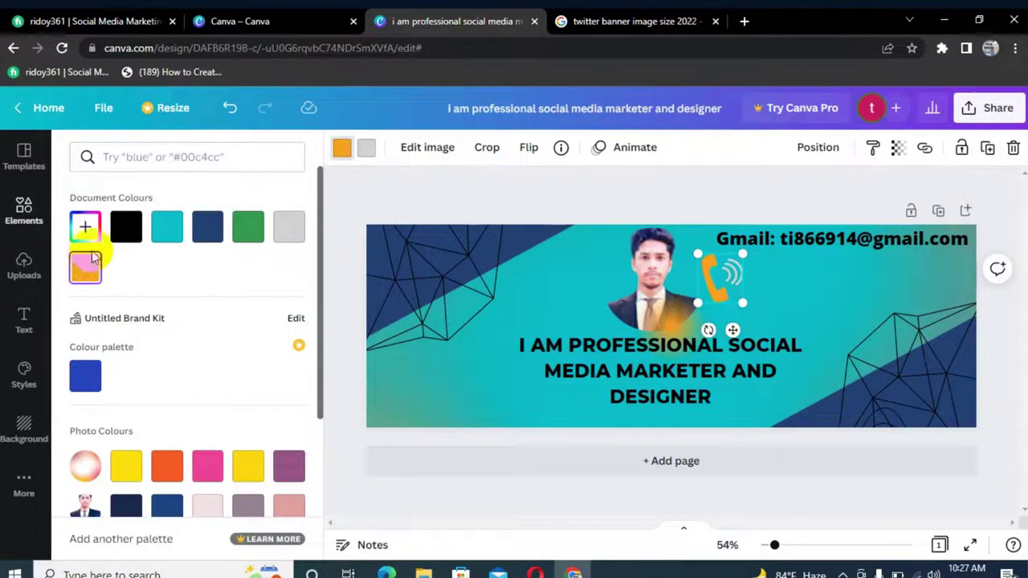
{"action": "left_click", "coordinate": [126, 229]}
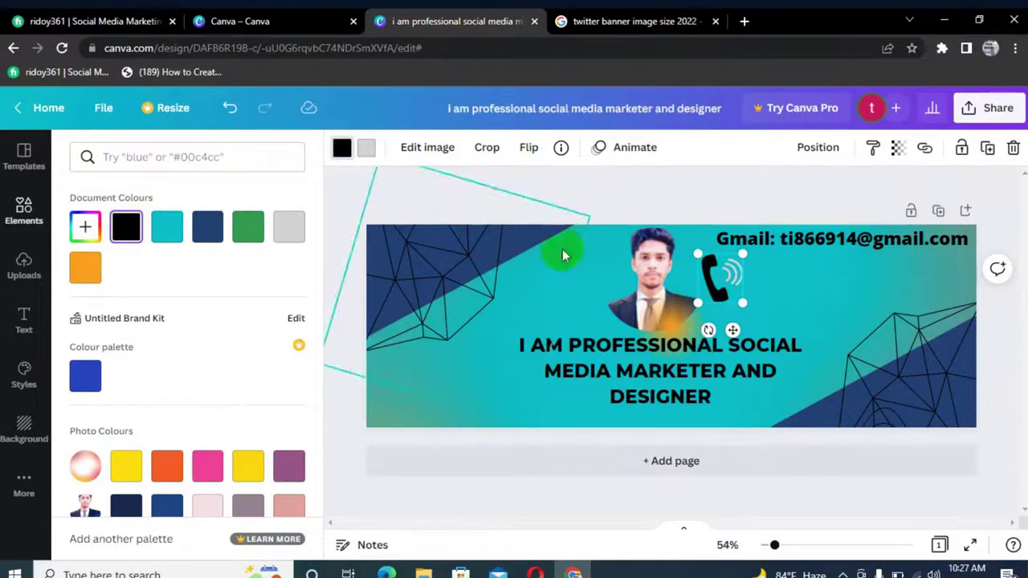
{"action": "left_click", "coordinate": [721, 273]}
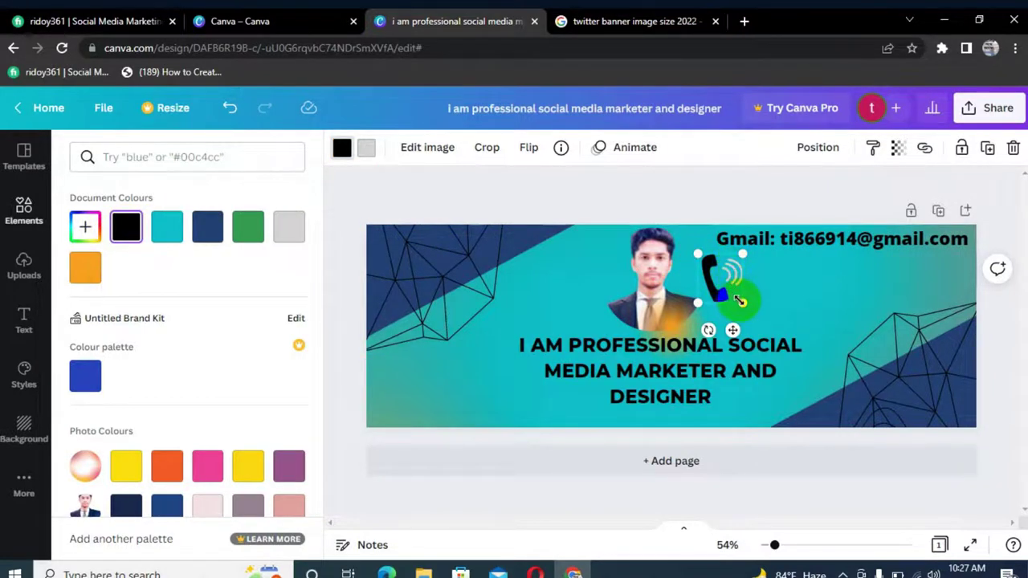
{"action": "left_click_drag", "start_coordinate": [741, 303], "coordinate": [734, 278]}
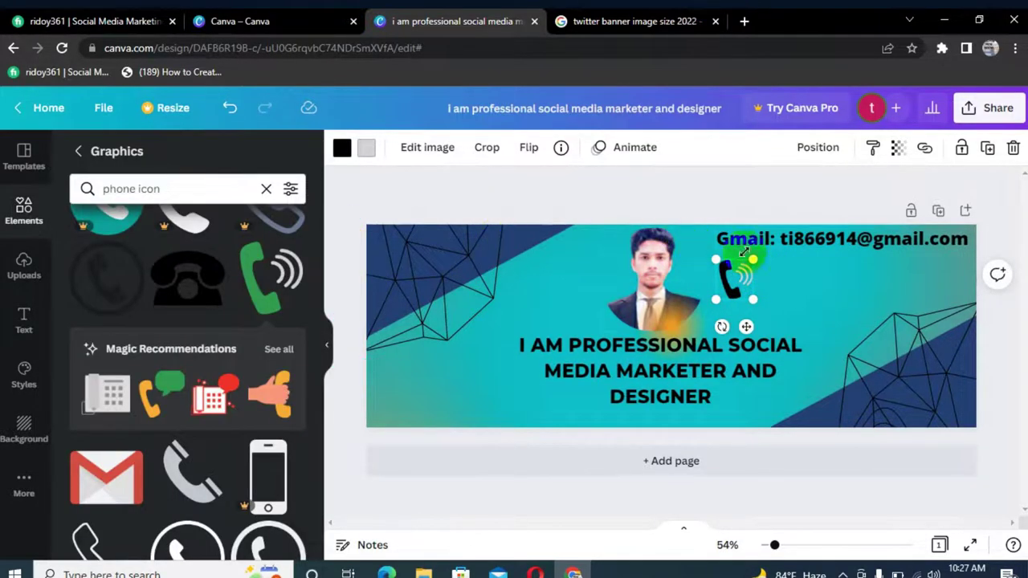
Duplicate the Gmail text line and place the shrunken copy beside the phone icon.
{"action": "right_click", "coordinate": [853, 241]}
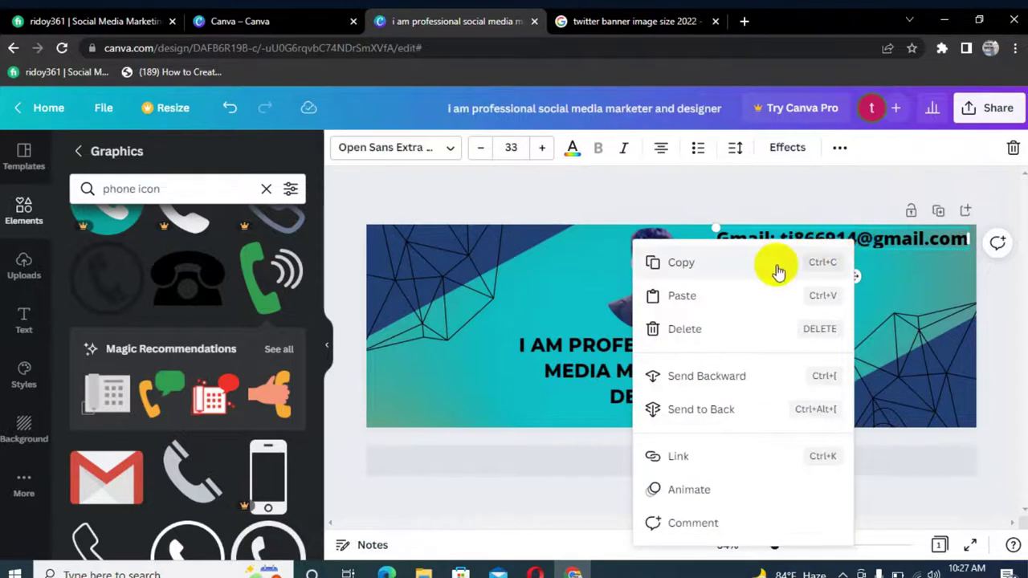
{"action": "left_click", "coordinate": [889, 273]}
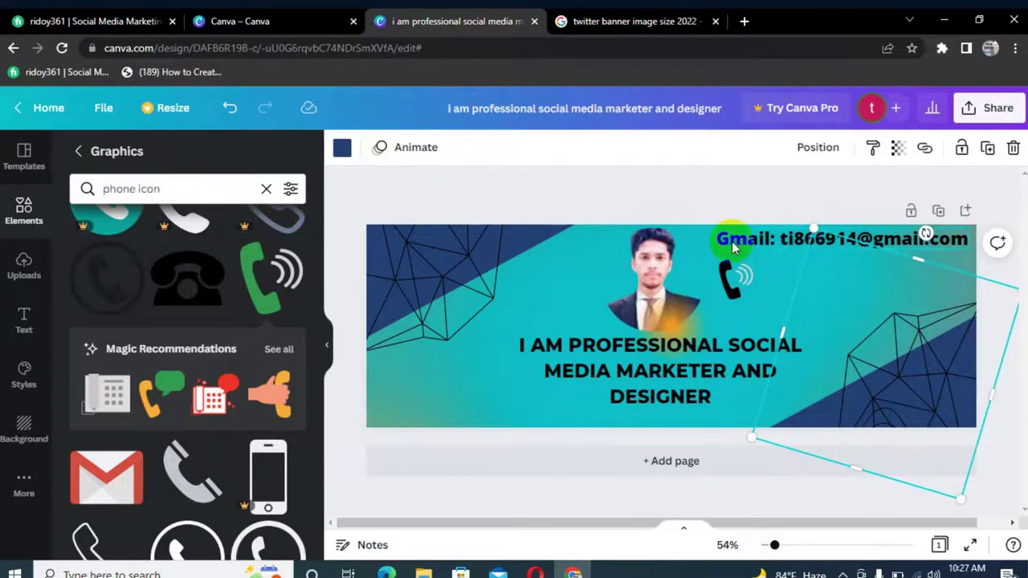
{"action": "left_click", "coordinate": [784, 243]}
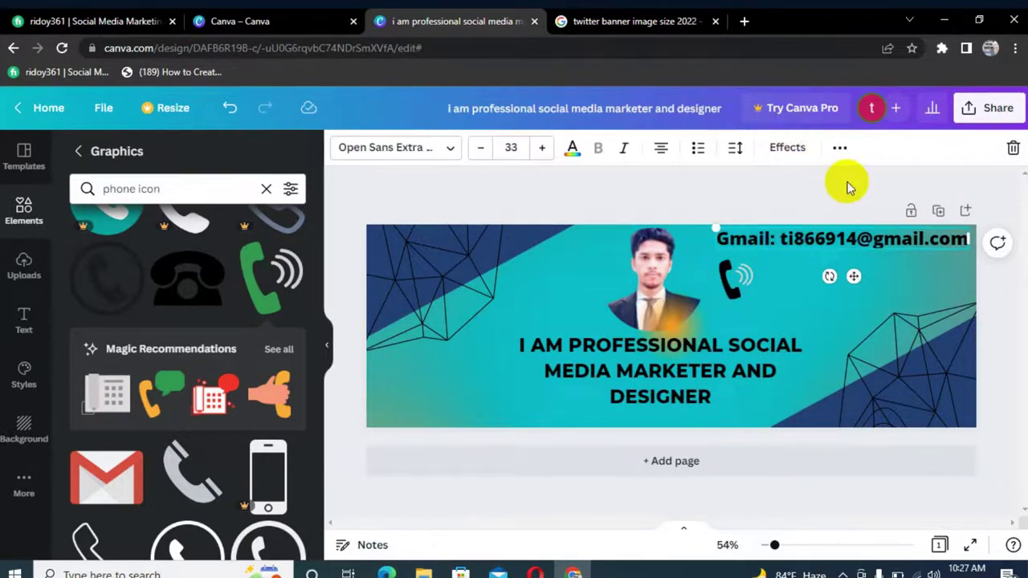
{"action": "left_click", "coordinate": [839, 147]}
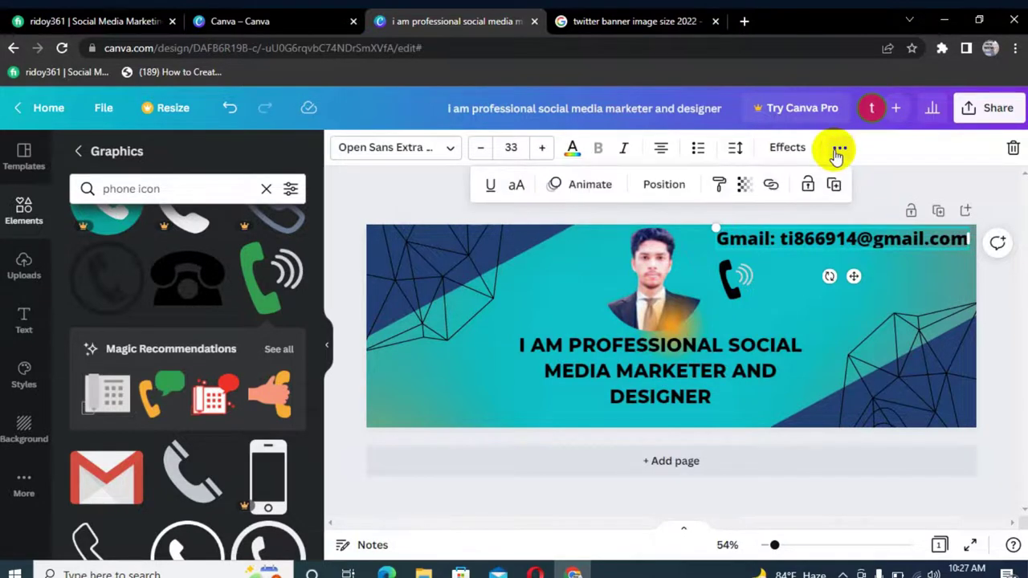
{"action": "left_click", "coordinate": [833, 186]}
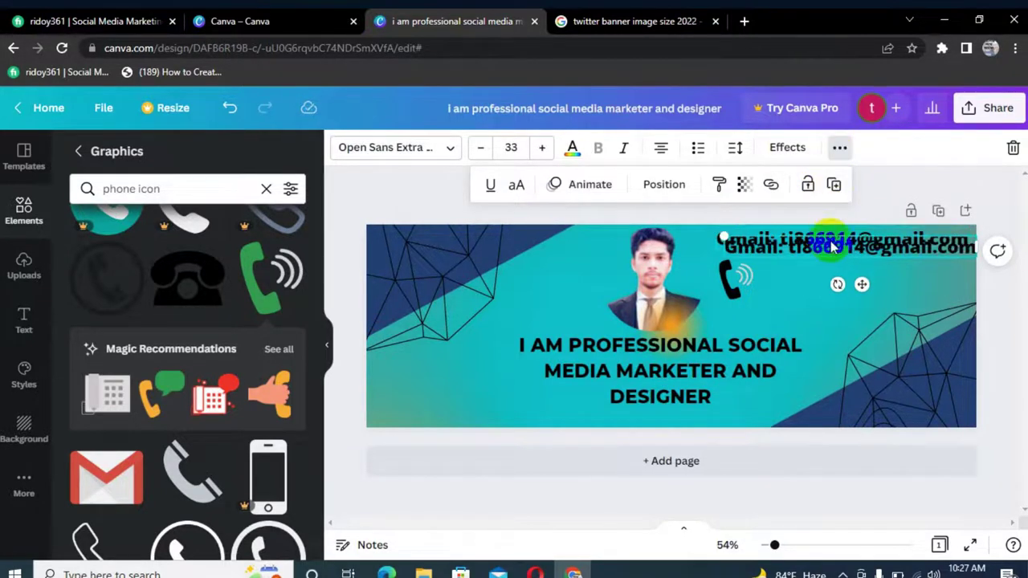
{"action": "left_click_drag", "start_coordinate": [830, 252], "coordinate": [838, 275]}
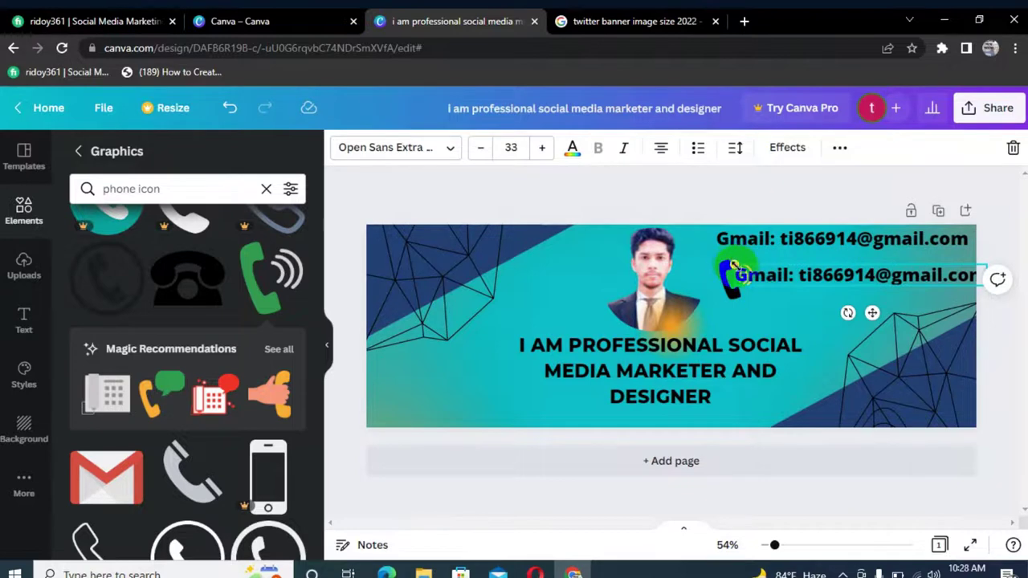
{"action": "left_click_drag", "start_coordinate": [731, 266], "coordinate": [780, 271]}
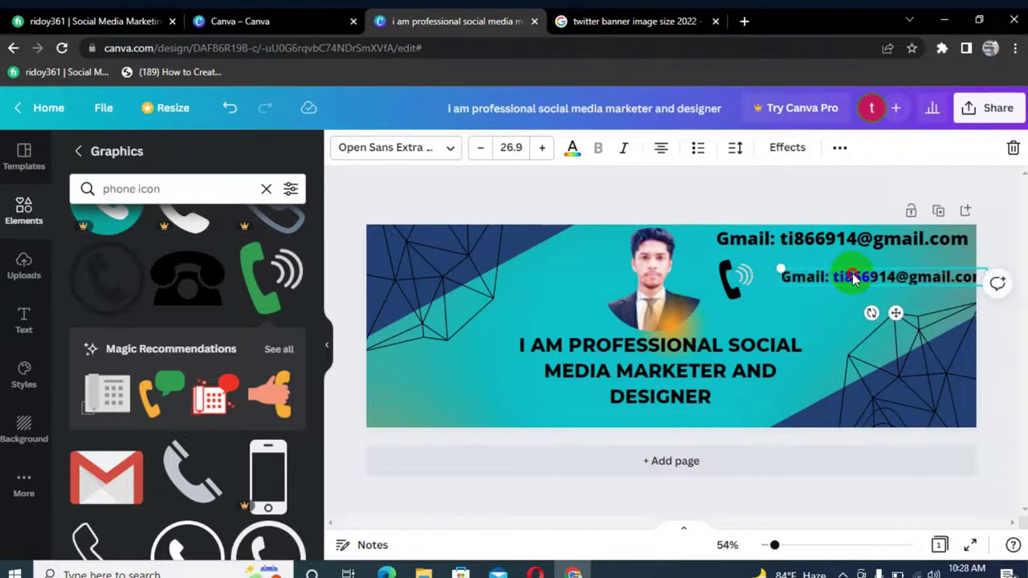
{"action": "left_click_drag", "start_coordinate": [854, 277], "coordinate": [824, 272]}
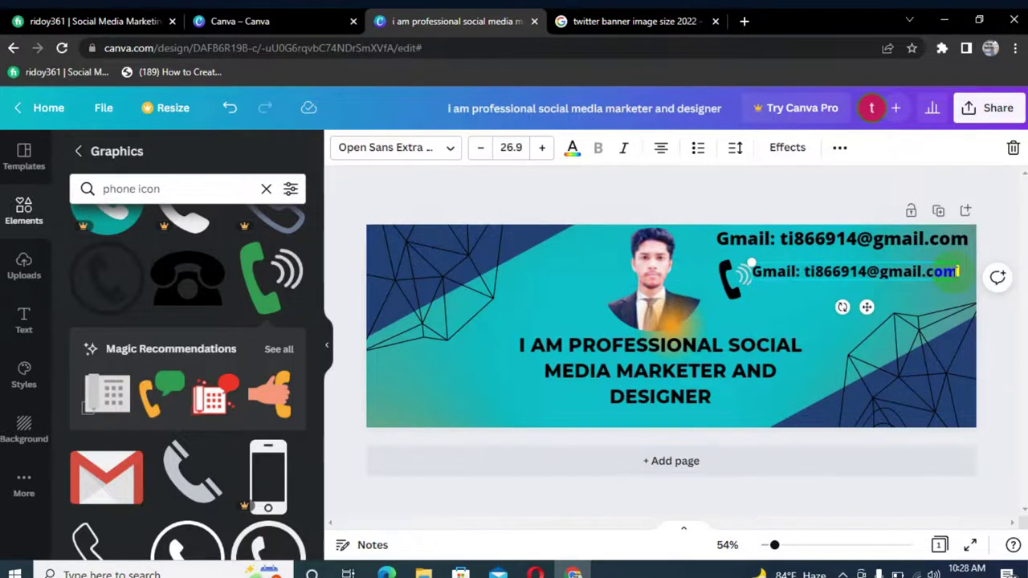
Replace the copy's text with the phone number at size 41, aligned beside the icon.
{"action": "mouse_move", "coordinate": [956, 273]}
{"action": "left_mouse_down"}
{"action": "mouse_move", "coordinate": [948, 284]}
{"action": "mouse_move", "coordinate": [753, 274]}
{"action": "left_mouse_up"}
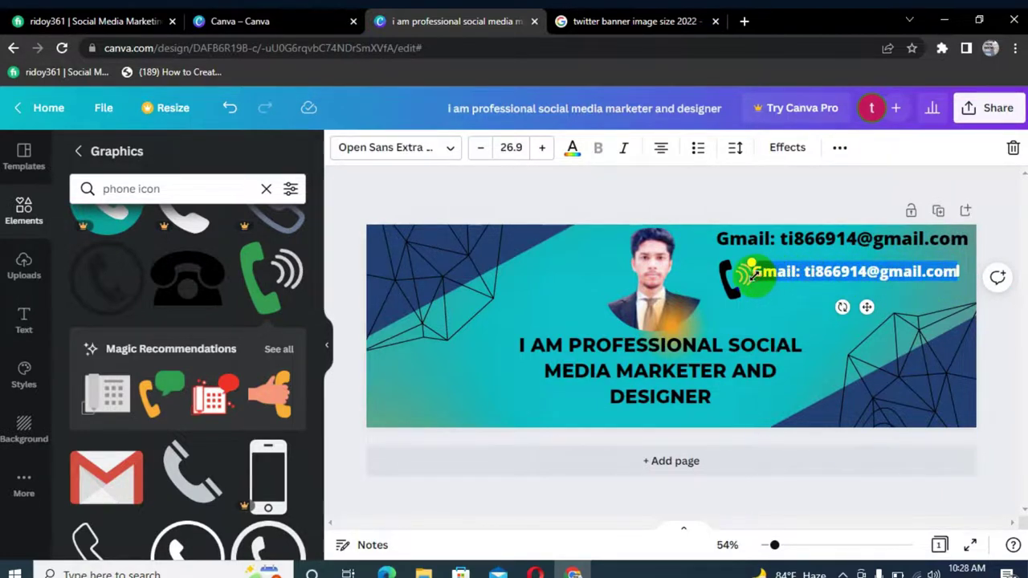
{"action": "key", "text": "BackSpace"}
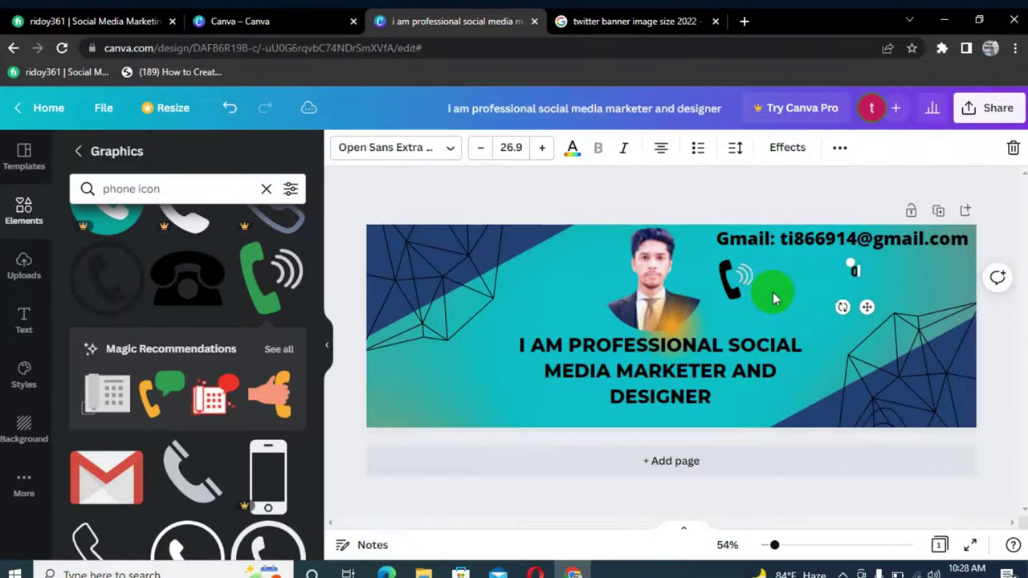
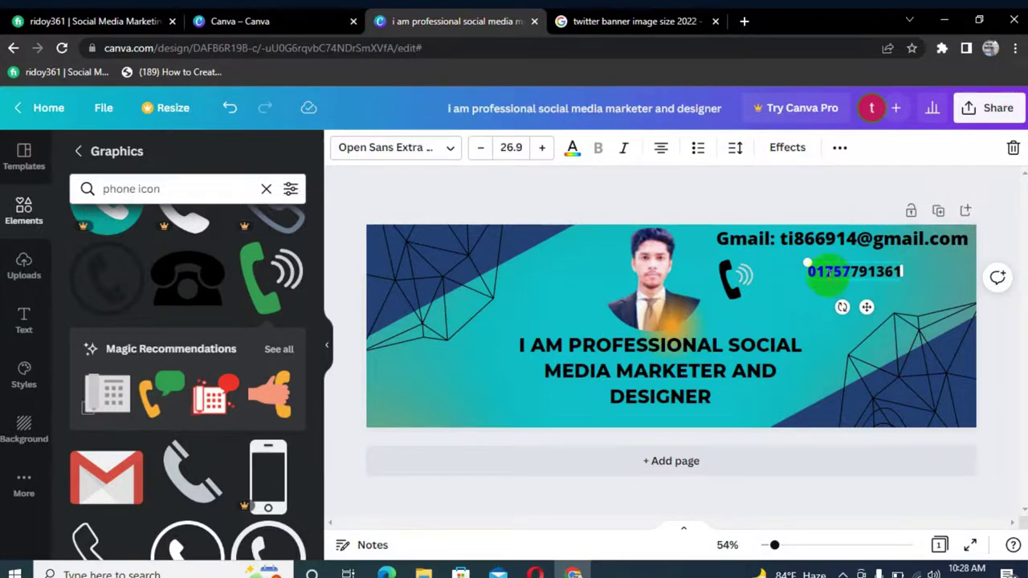
{"action": "left_click_drag", "start_coordinate": [806, 264], "coordinate": [758, 254]}
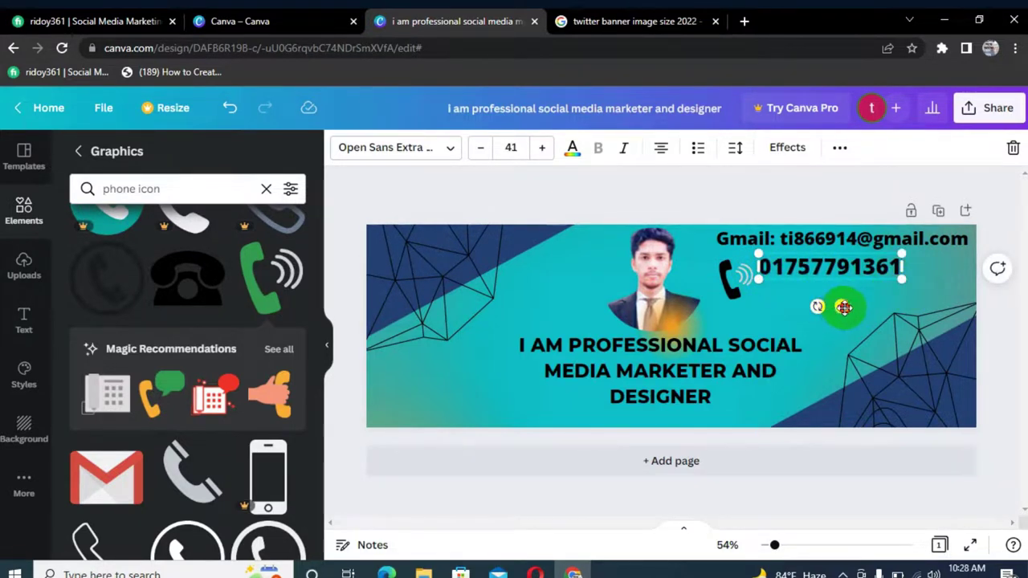
{"action": "left_click_drag", "start_coordinate": [842, 306], "coordinate": [846, 315]}
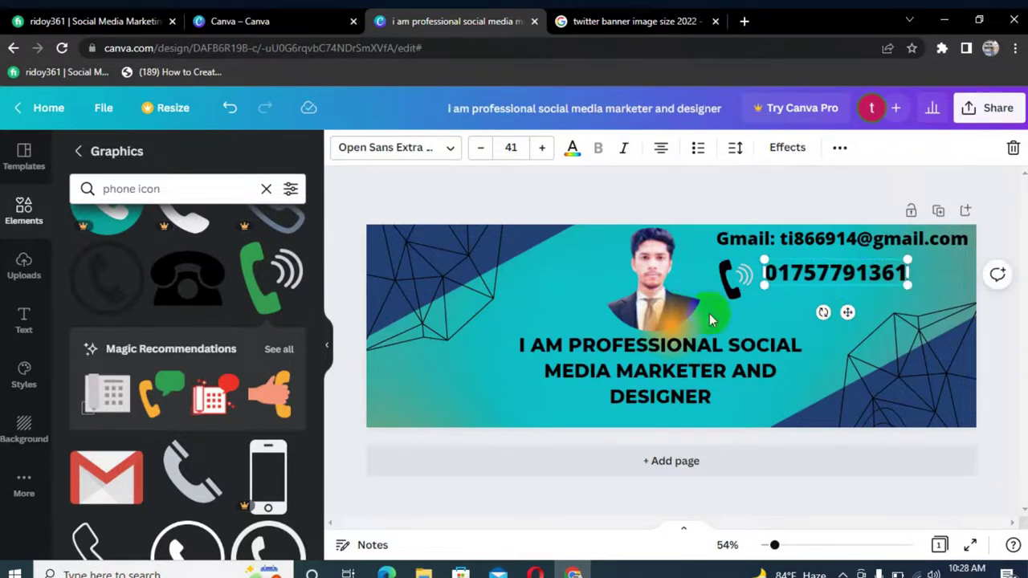
Add the recently used colourful gradient and widen it across the banner.
{"action": "left_click", "coordinate": [584, 303]}
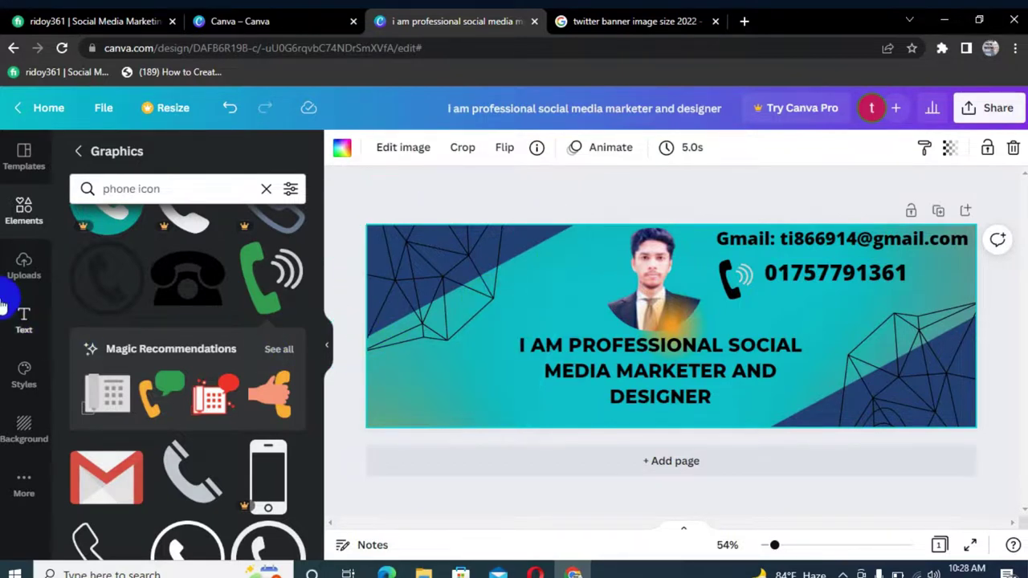
{"action": "left_click", "coordinate": [24, 228]}
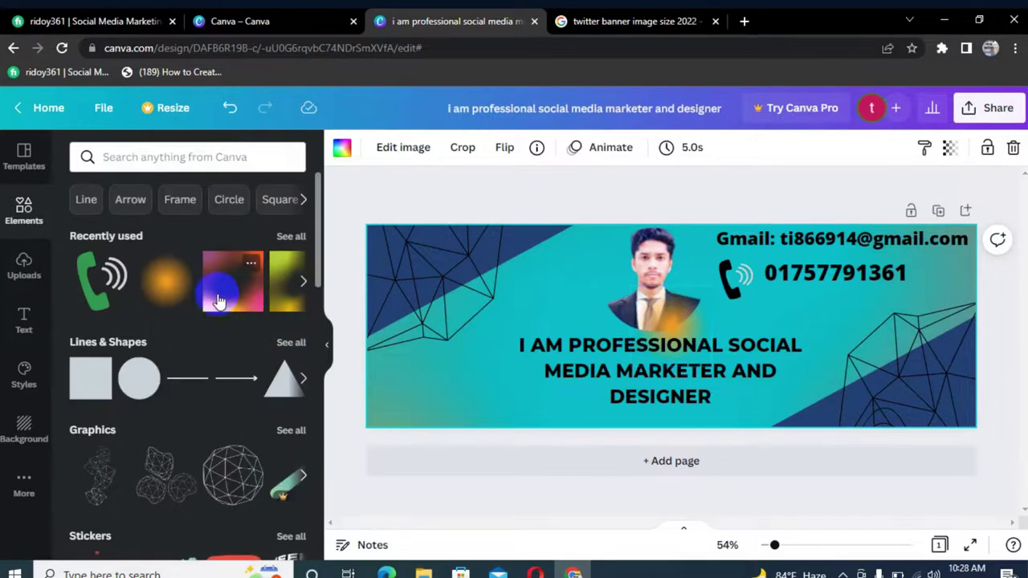
{"action": "left_click", "coordinate": [277, 311]}
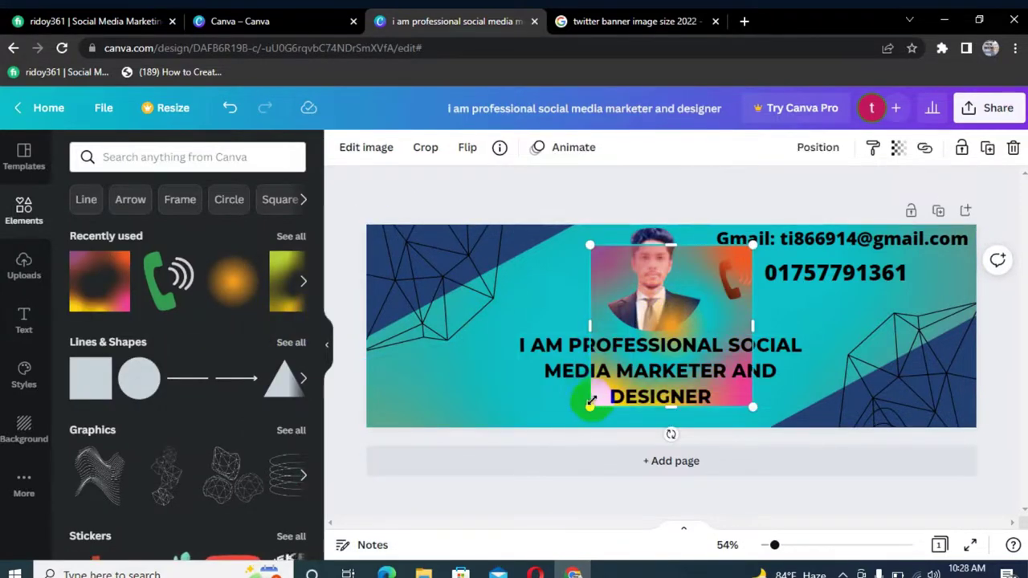
{"action": "left_click_drag", "start_coordinate": [590, 405], "coordinate": [575, 419]}
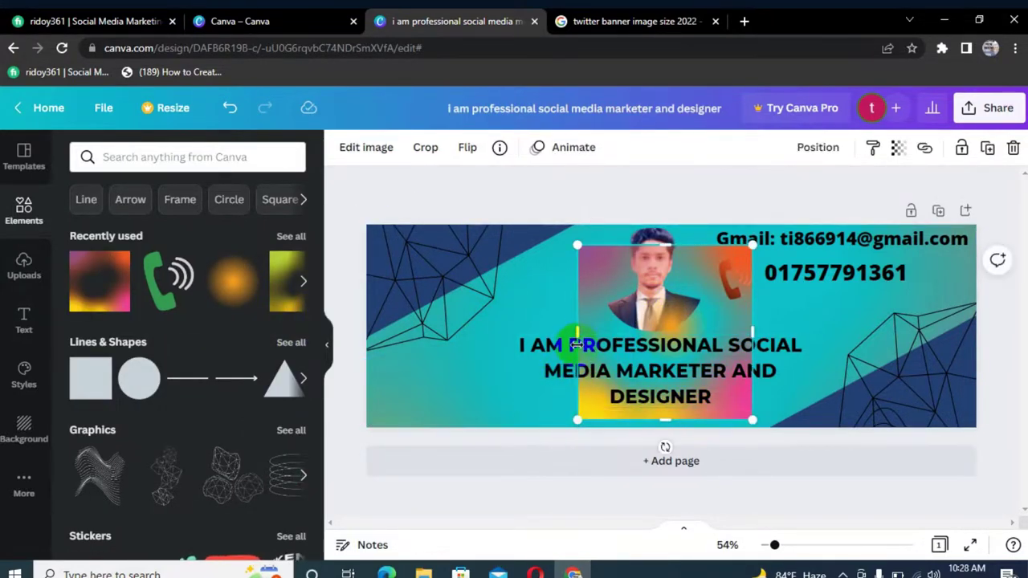
{"action": "left_click_drag", "start_coordinate": [574, 332], "coordinate": [366, 331]}
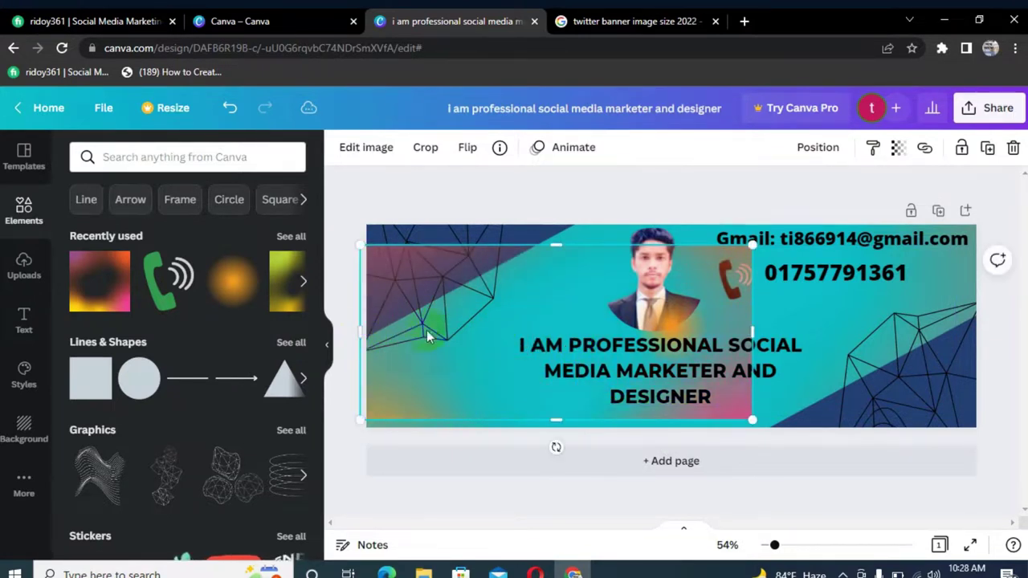
{"action": "left_click_drag", "start_coordinate": [753, 332], "coordinate": [978, 302]}
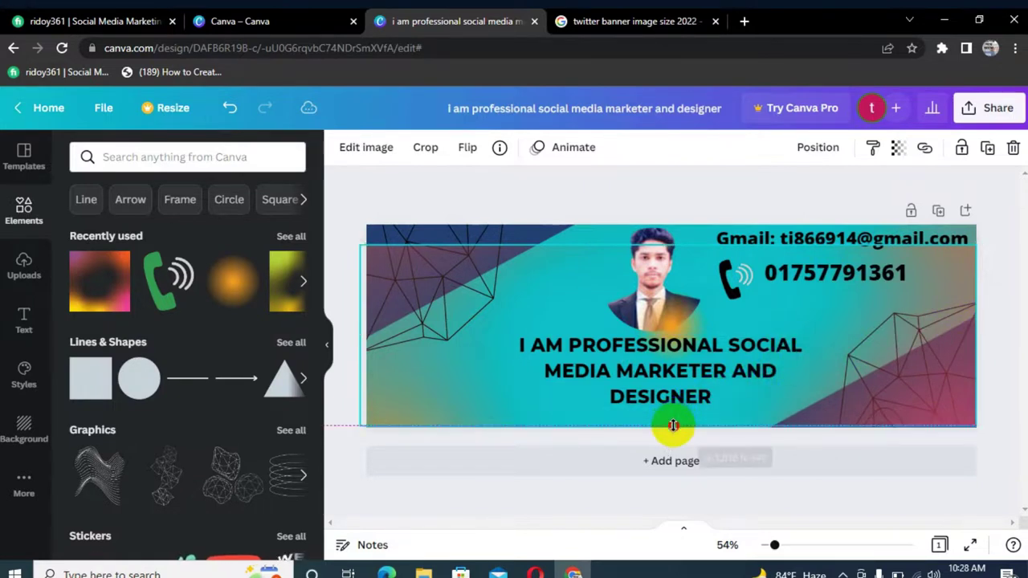
Stretch the gradient's edges so it covers the whole page, top to bottom.
{"action": "left_click_drag", "start_coordinate": [672, 422], "coordinate": [667, 450]}
{"action": "left_click_drag", "start_coordinate": [670, 244], "coordinate": [670, 231]}
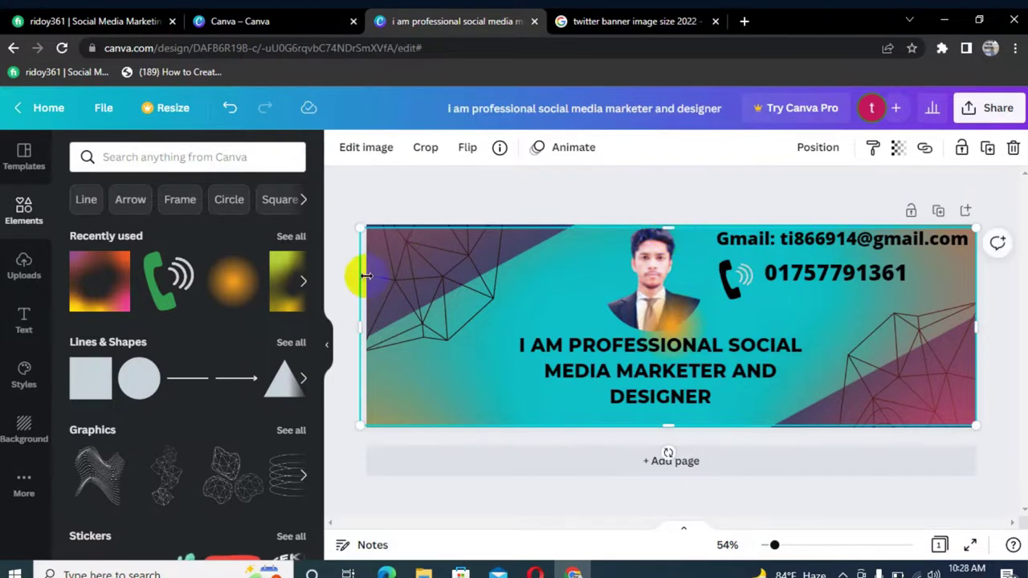
{"action": "left_click_drag", "start_coordinate": [362, 327], "coordinate": [339, 326]}
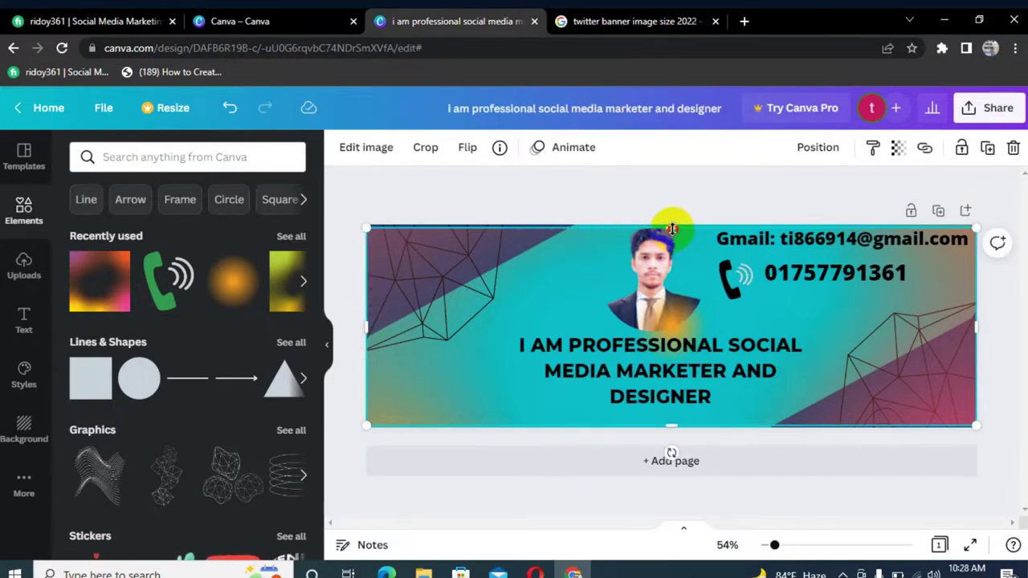
{"action": "left_click_drag", "start_coordinate": [671, 229], "coordinate": [670, 222]}
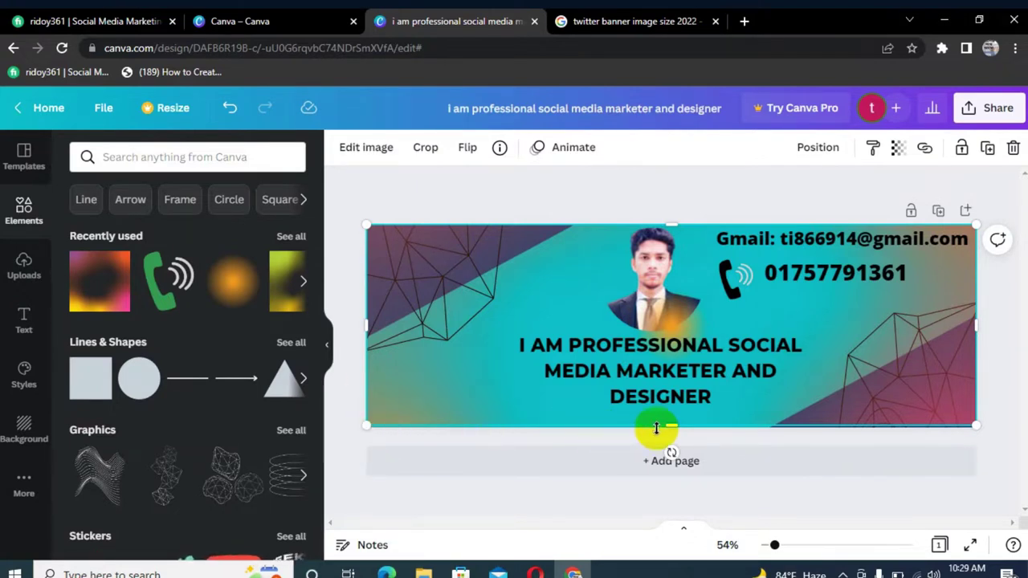
{"action": "left_click_drag", "start_coordinate": [675, 426], "coordinate": [675, 428]}
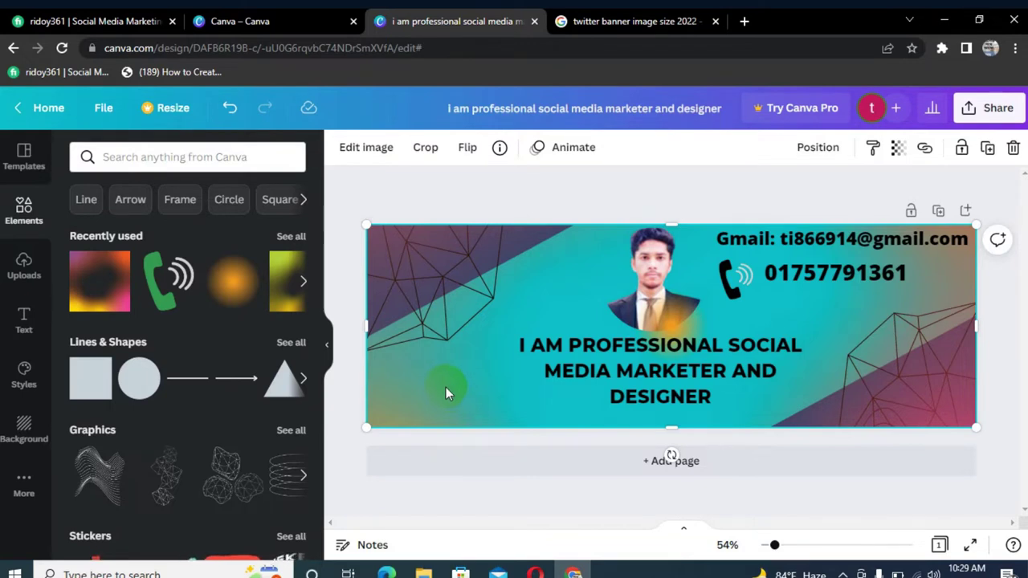
Restore the Chrome window to a smaller size and move it right of centre.
{"action": "left_click", "coordinate": [977, 22]}
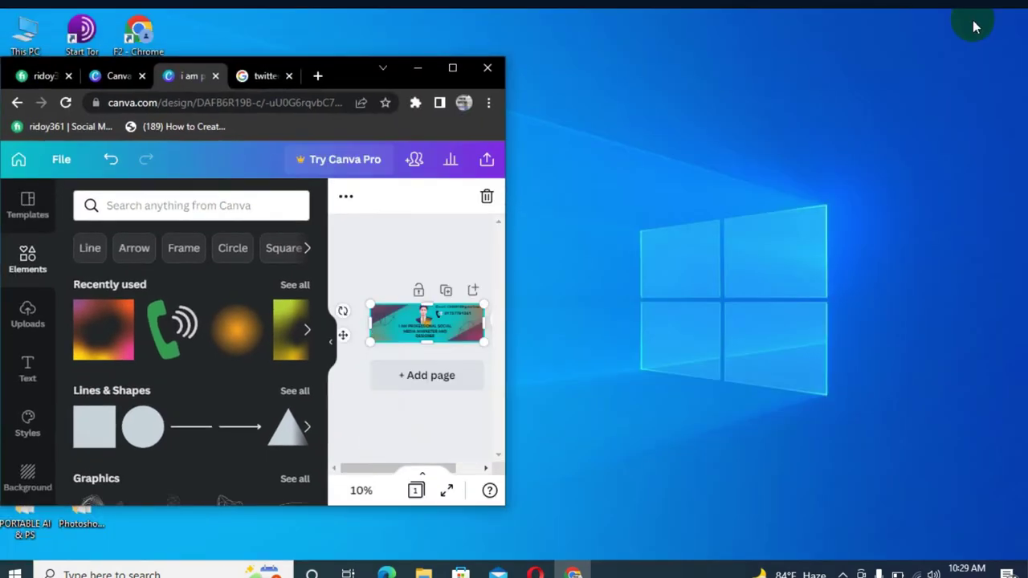
{"action": "mouse_move", "coordinate": [352, 79]}
{"action": "left_mouse_down"}
{"action": "mouse_move", "coordinate": [468, 94]}
{"action": "mouse_move", "coordinate": [610, 73]}
{"action": "left_mouse_up"}
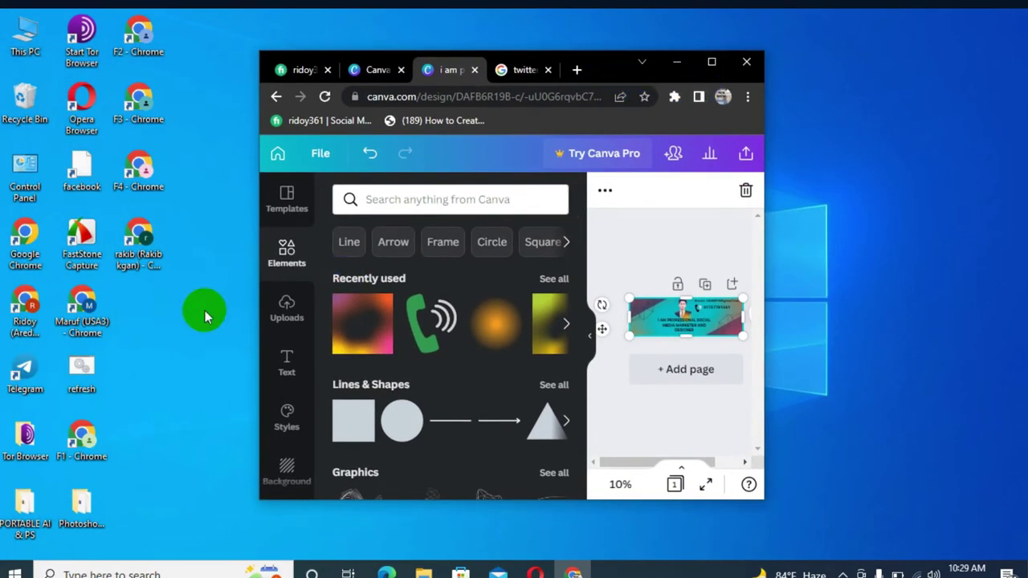